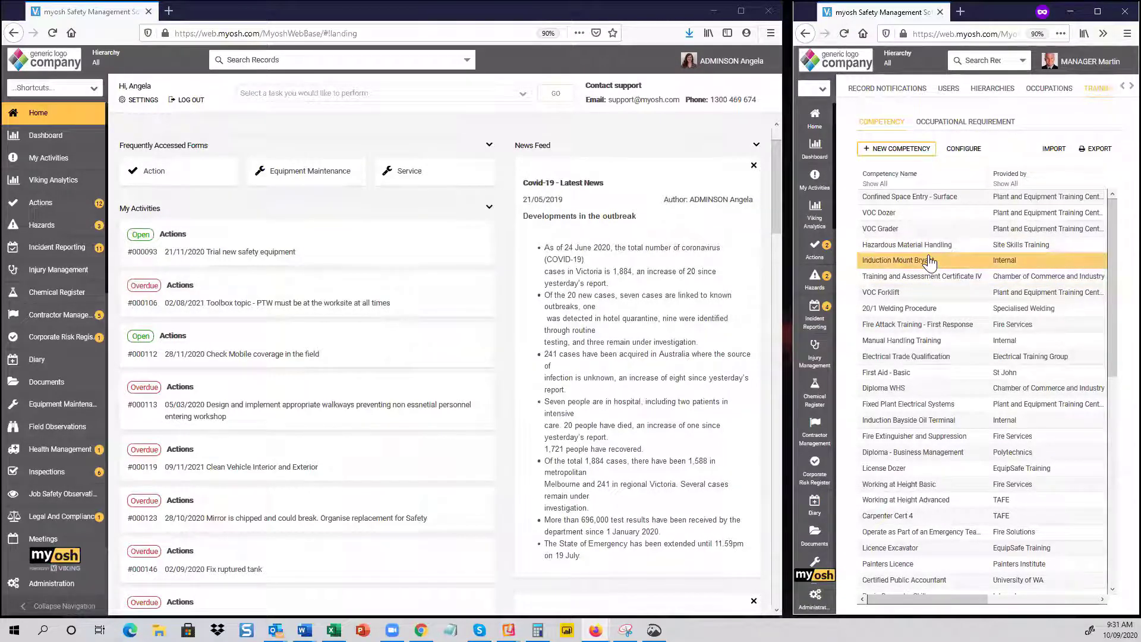
Reveal the phone view behind the manager's browser window, restore that window, and maximise the administrator's browser window.
{"action": "left_click", "coordinate": [1071, 12]}
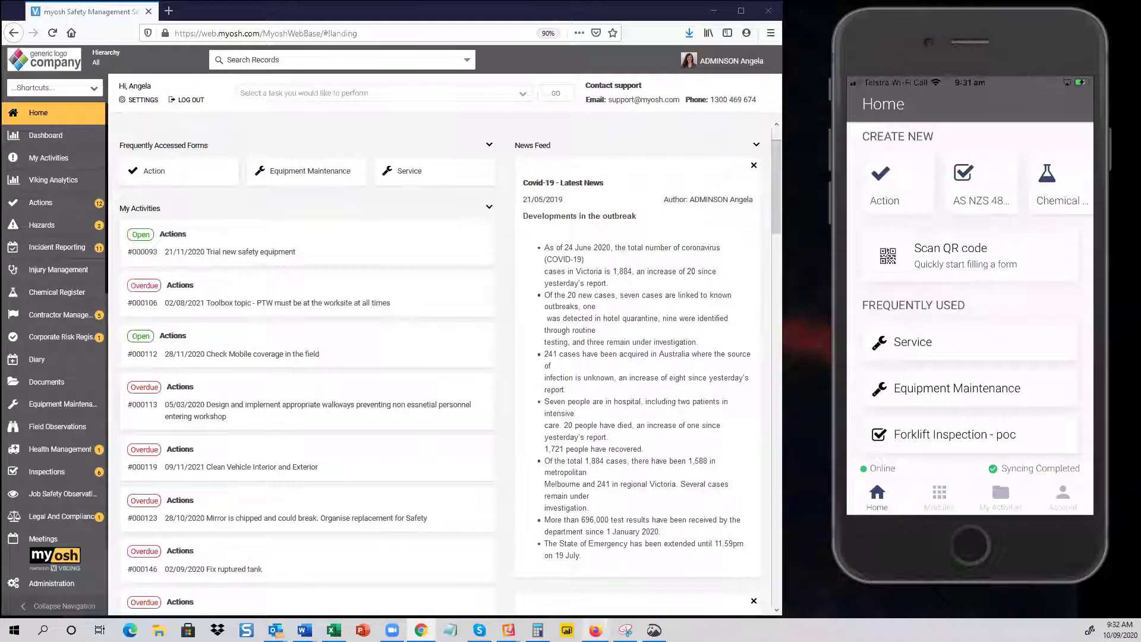
{"action": "mouse_move", "coordinate": [595, 630]}
{"action": "left_click", "coordinate": [652, 585]}
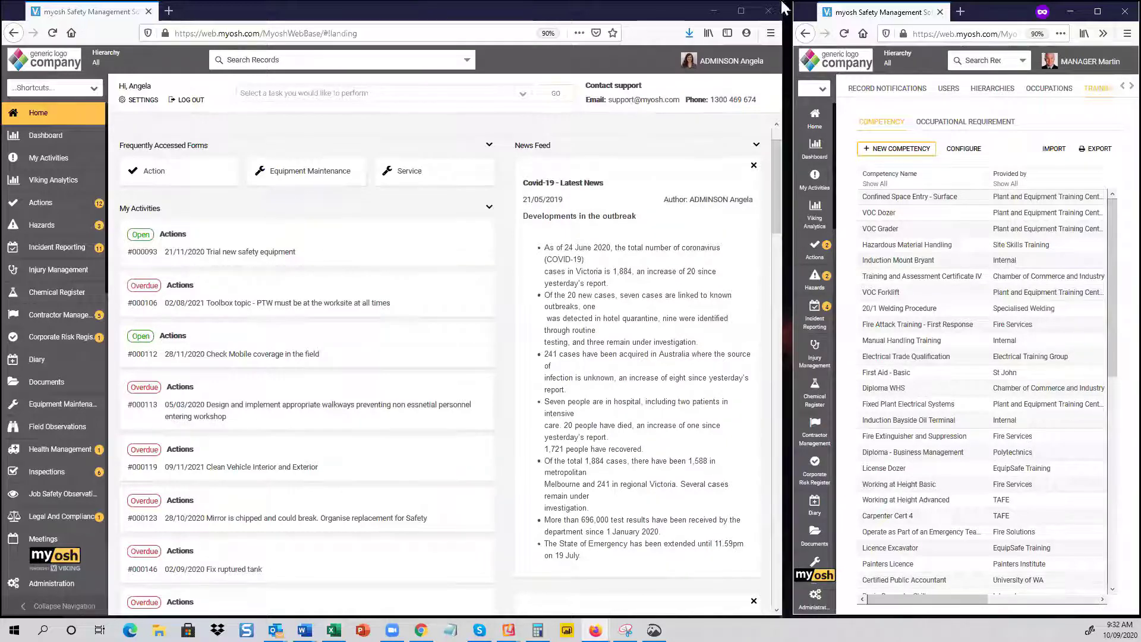
{"action": "left_click", "coordinate": [741, 11]}
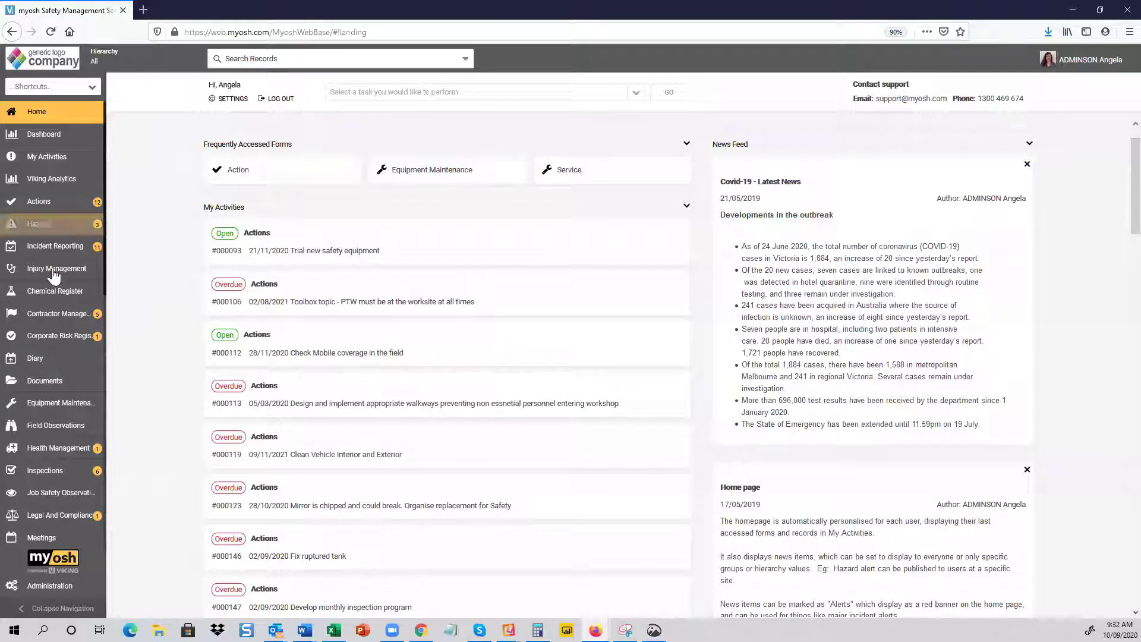
Examine the full list of modules in the navigation and the entries under My Activities on the home page.
{"action": "scroll", "coordinate": [48, 380], "scroll_direction": "down", "scroll_amount": 3}
{"action": "scroll", "coordinate": [51, 383], "scroll_direction": "down", "scroll_amount": 10}
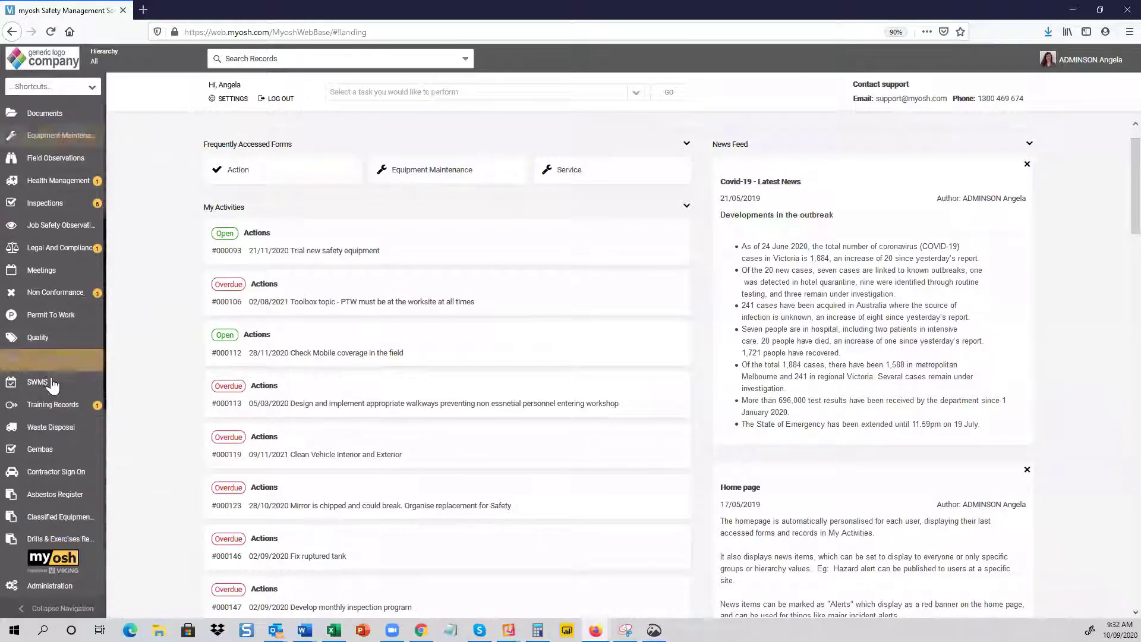
{"action": "scroll", "coordinate": [52, 383], "scroll_direction": "up", "scroll_amount": 12}
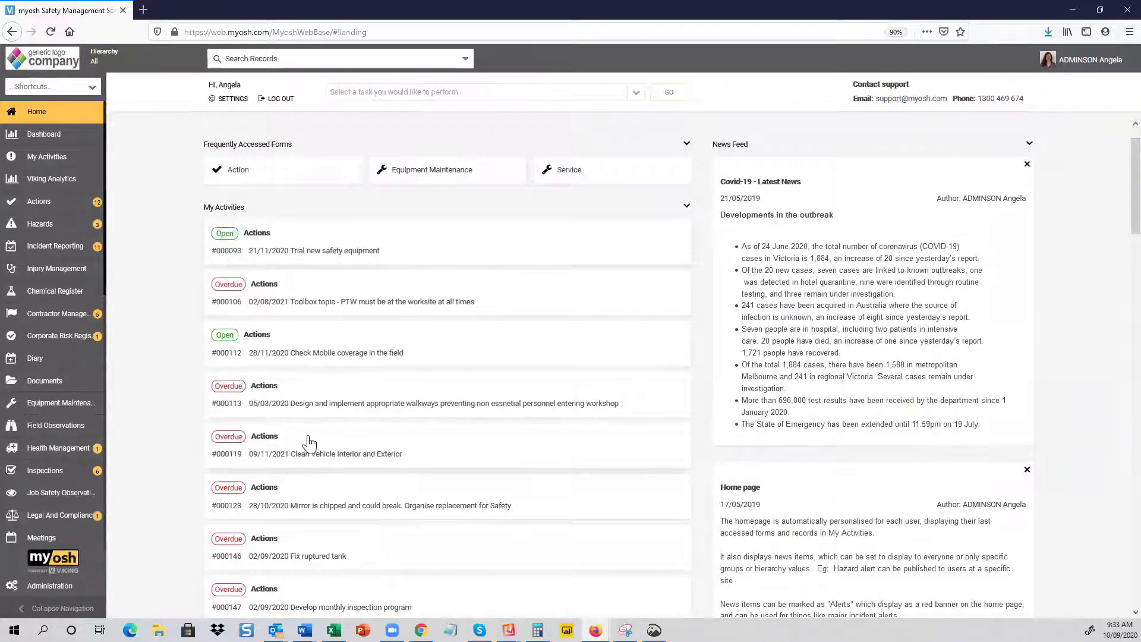
{"action": "scroll", "coordinate": [306, 443], "scroll_direction": "down", "scroll_amount": 4}
{"action": "scroll", "coordinate": [309, 443], "scroll_direction": "down", "scroll_amount": 4}
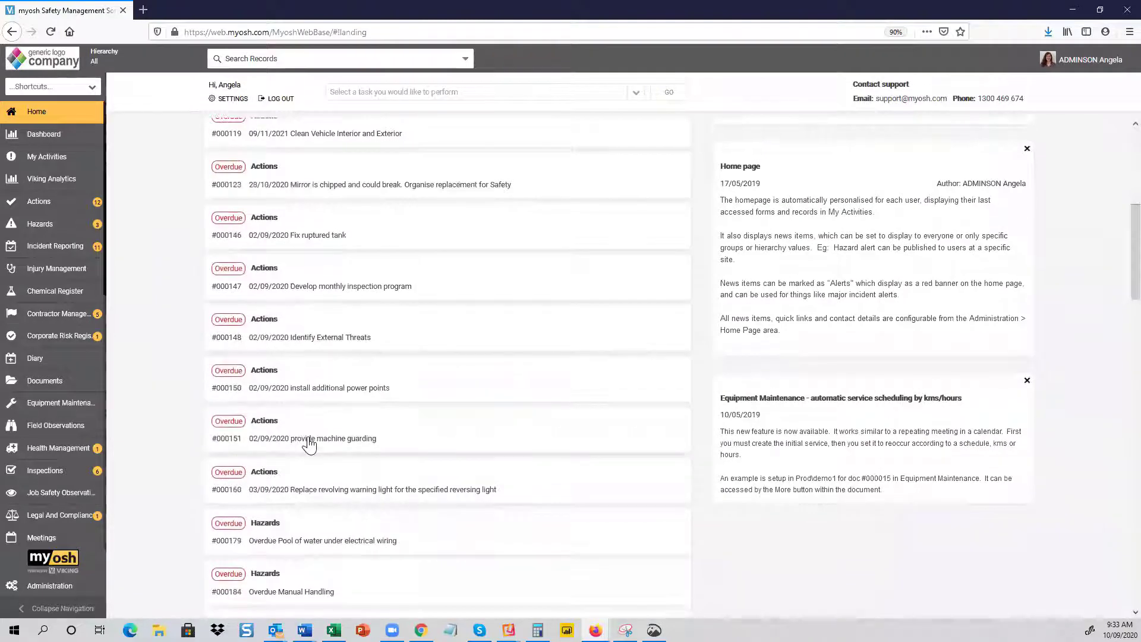
{"action": "scroll", "coordinate": [308, 443], "scroll_direction": "down", "scroll_amount": 1}
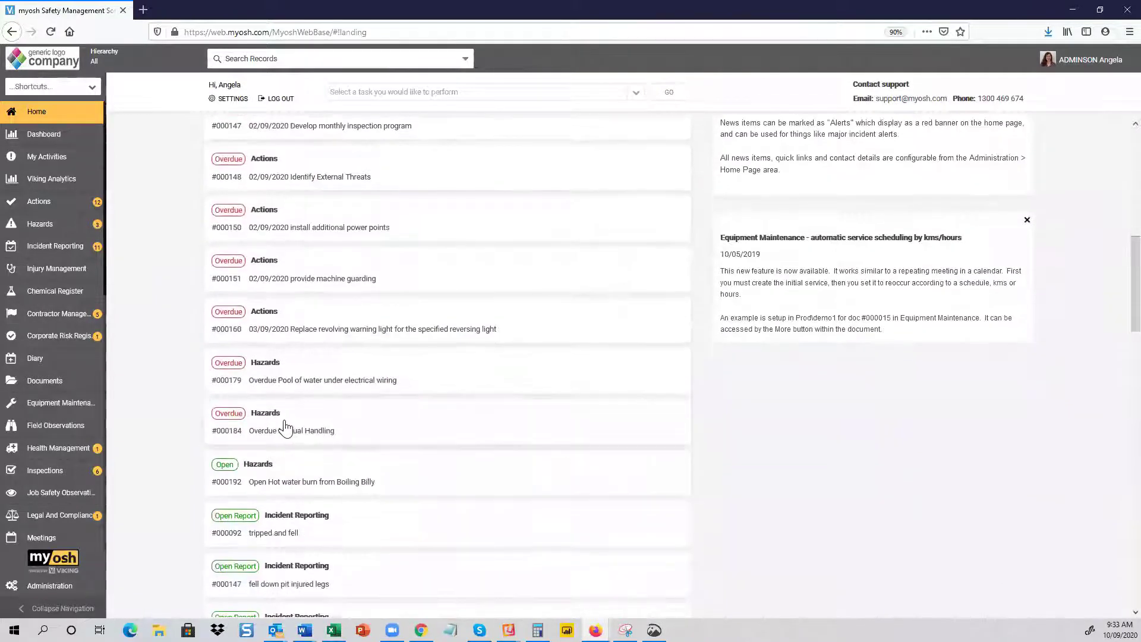
{"action": "scroll", "coordinate": [284, 401], "scroll_direction": "down", "scroll_amount": 3}
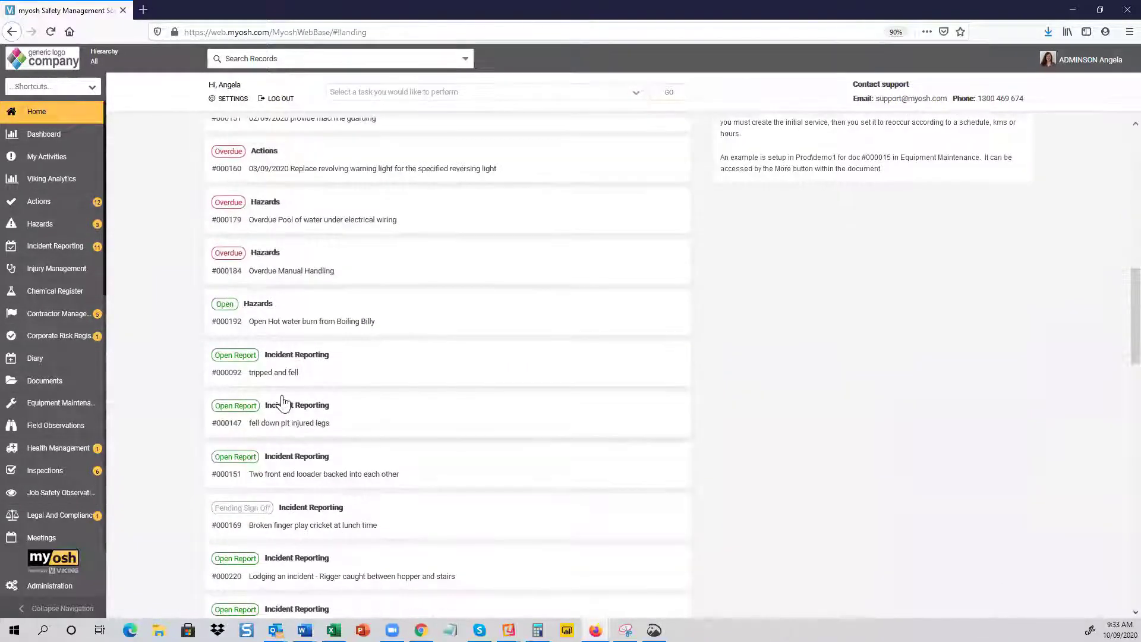
{"action": "scroll", "coordinate": [278, 414], "scroll_direction": "up", "scroll_amount": 9}
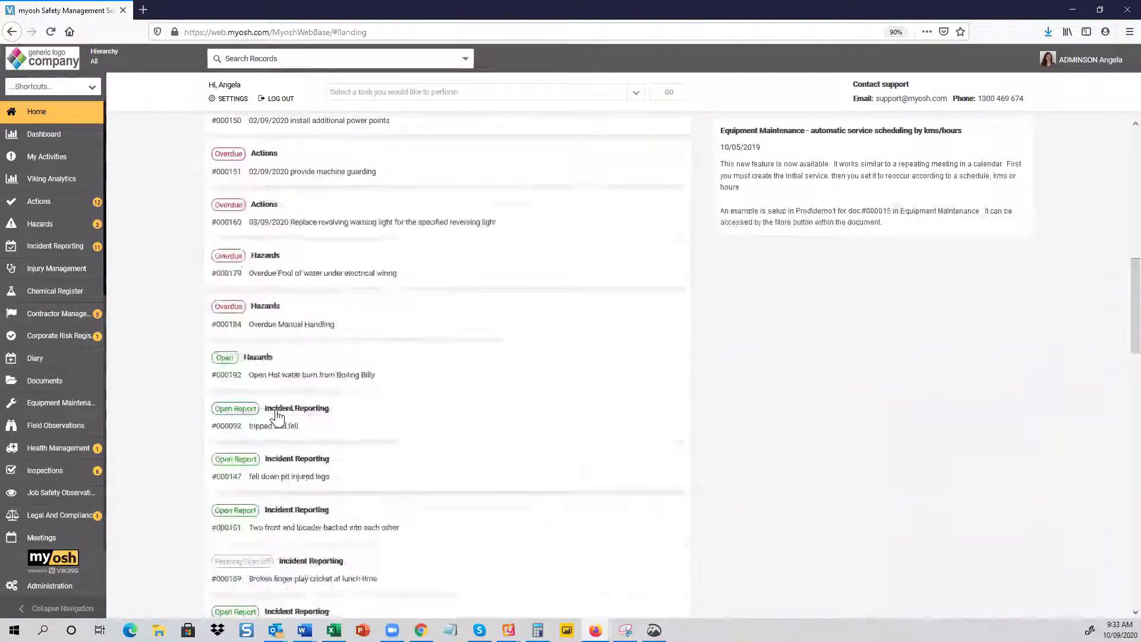
{"action": "scroll", "coordinate": [278, 414], "scroll_direction": "up", "scroll_amount": 4}
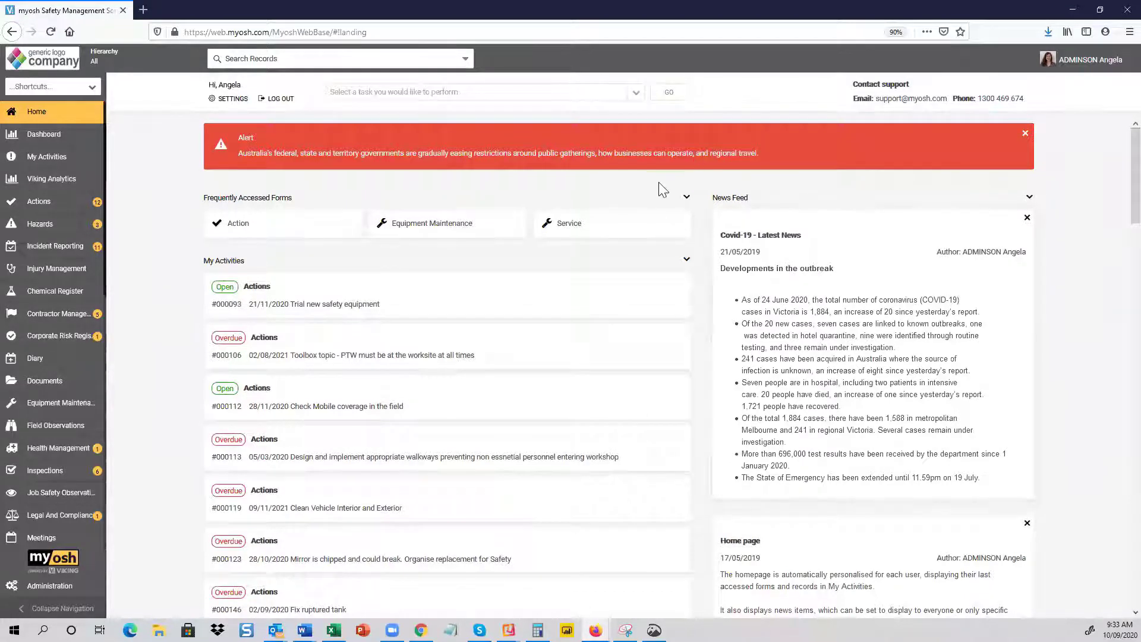
View the home page's list of tasks to perform, and open the Incident Reporting module.
{"action": "left_click", "coordinate": [639, 94]}
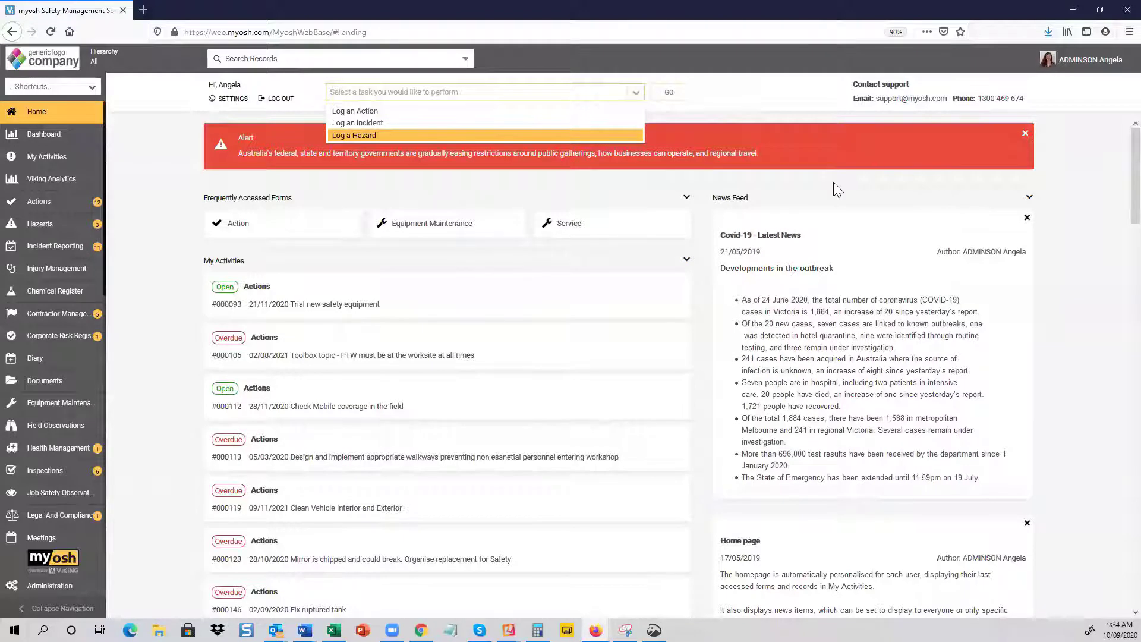
{"action": "left_click", "coordinate": [164, 147]}
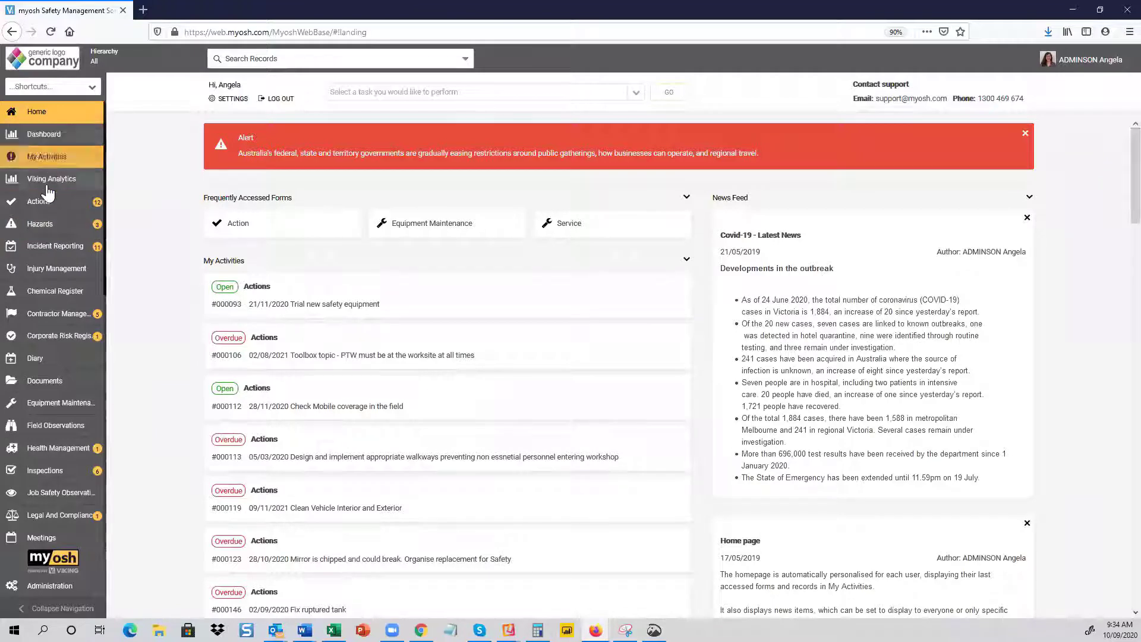
{"action": "left_click", "coordinate": [47, 252]}
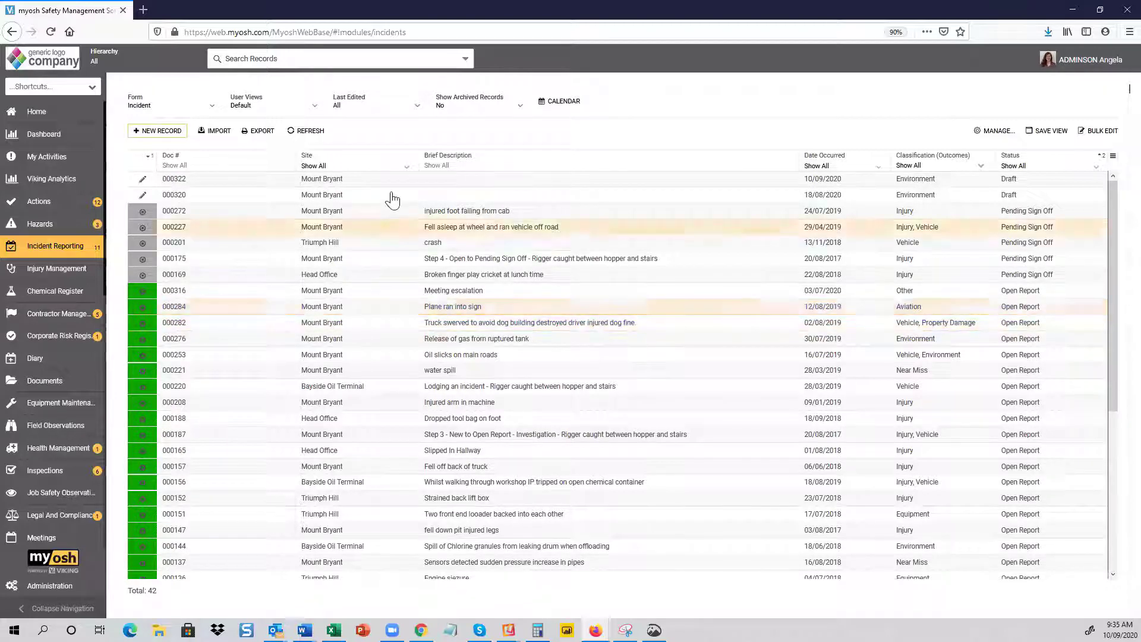
Filter the incident list to the sites Bayside Oil Terminal, Triumph Hill and Warner Glen, and sort it by Site.
{"action": "left_click", "coordinate": [406, 168]}
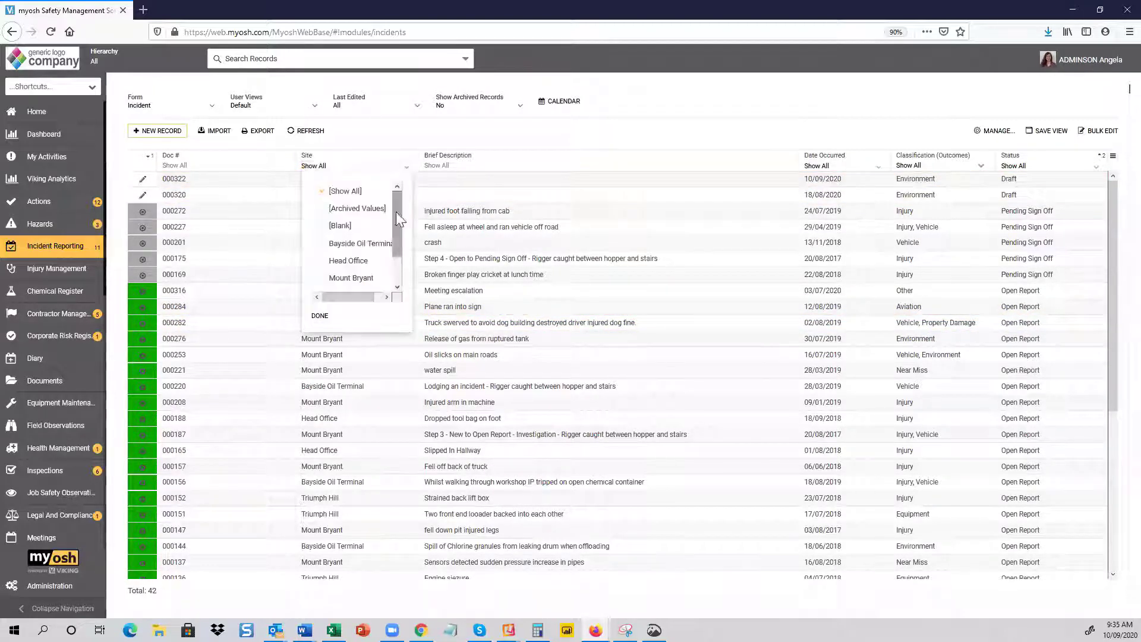
{"action": "left_click", "coordinate": [336, 246]}
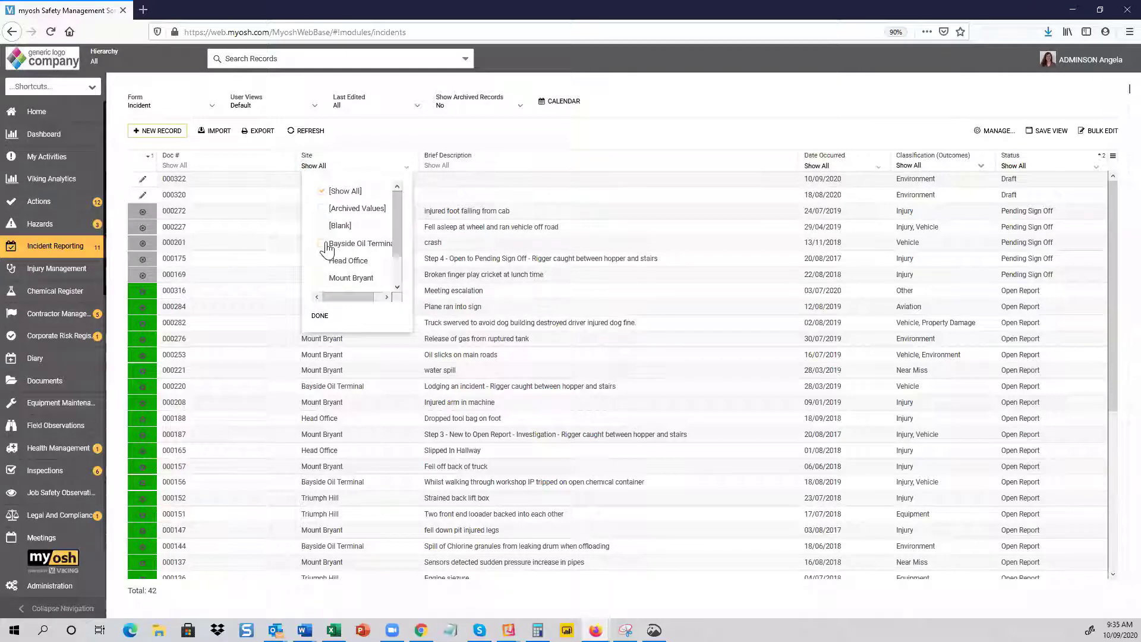
{"action": "left_click_drag", "start_coordinate": [398, 239], "coordinate": [395, 258]}
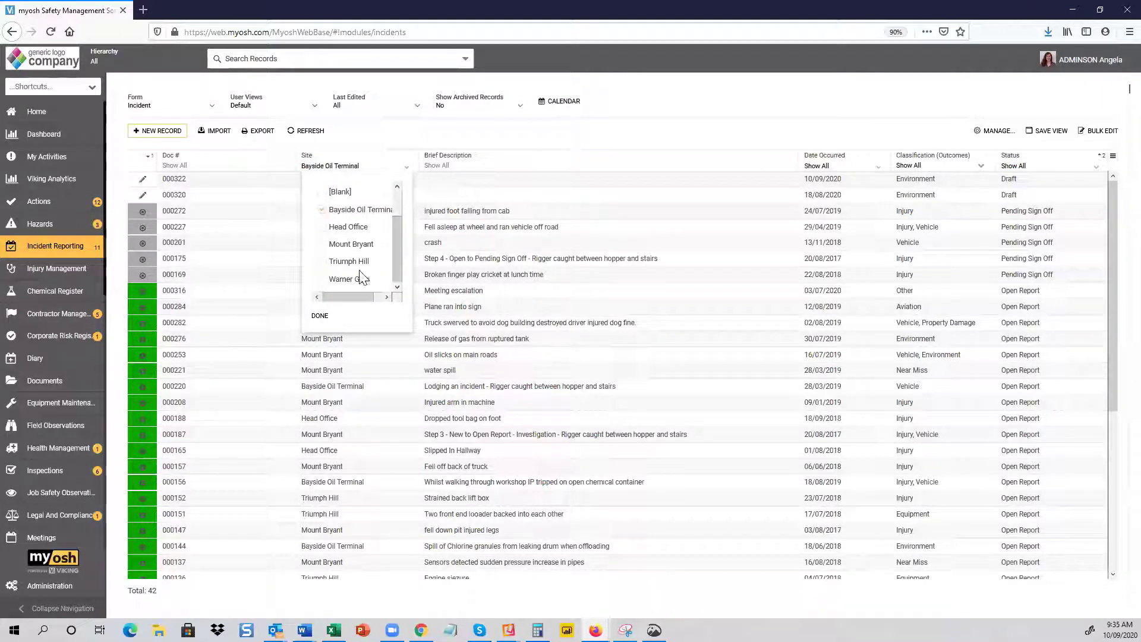
{"action": "left_click", "coordinate": [325, 265]}
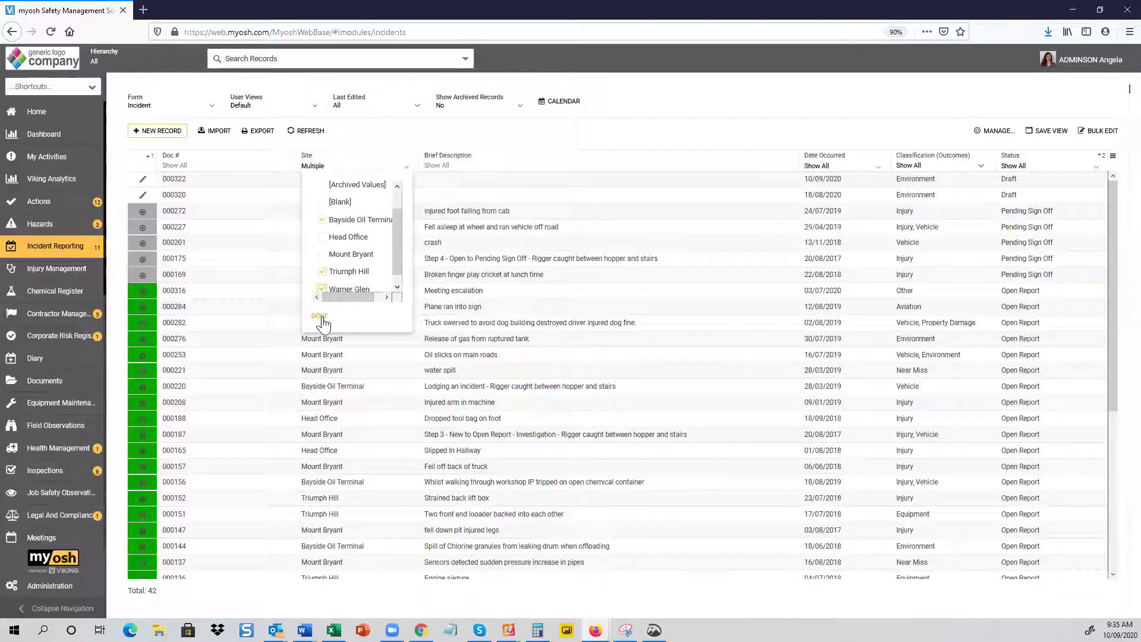
{"action": "left_click", "coordinate": [319, 316]}
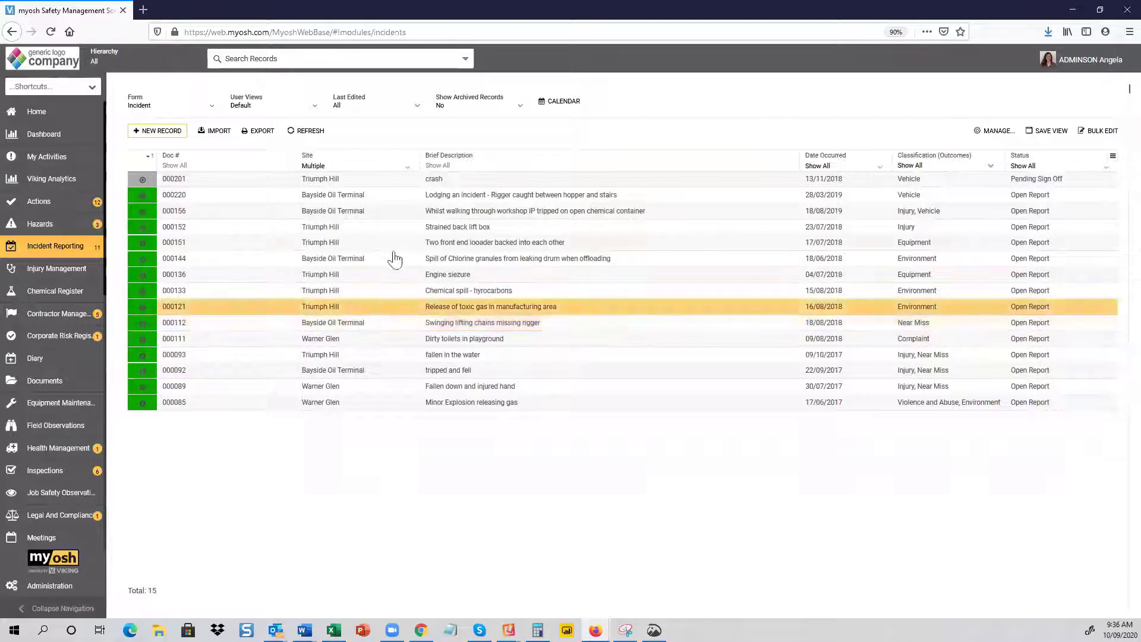
{"action": "left_click", "coordinate": [309, 158]}
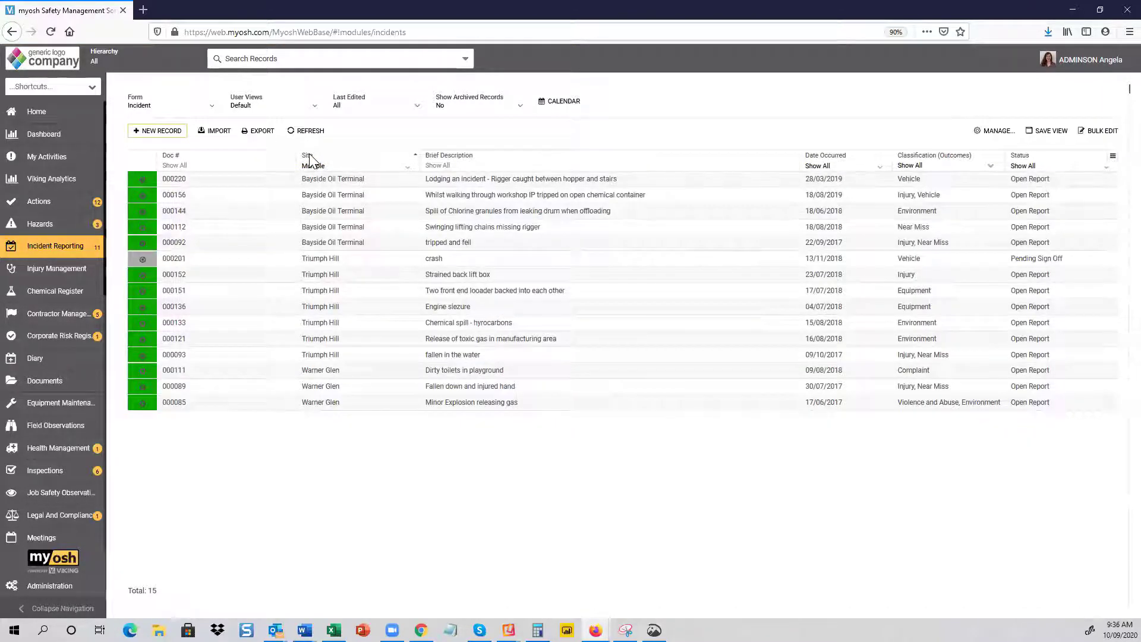
View the date range options for Date Occurred, and filter Brief Description by "tox" before clearing that text filter.
{"action": "left_click", "coordinate": [878, 173]}
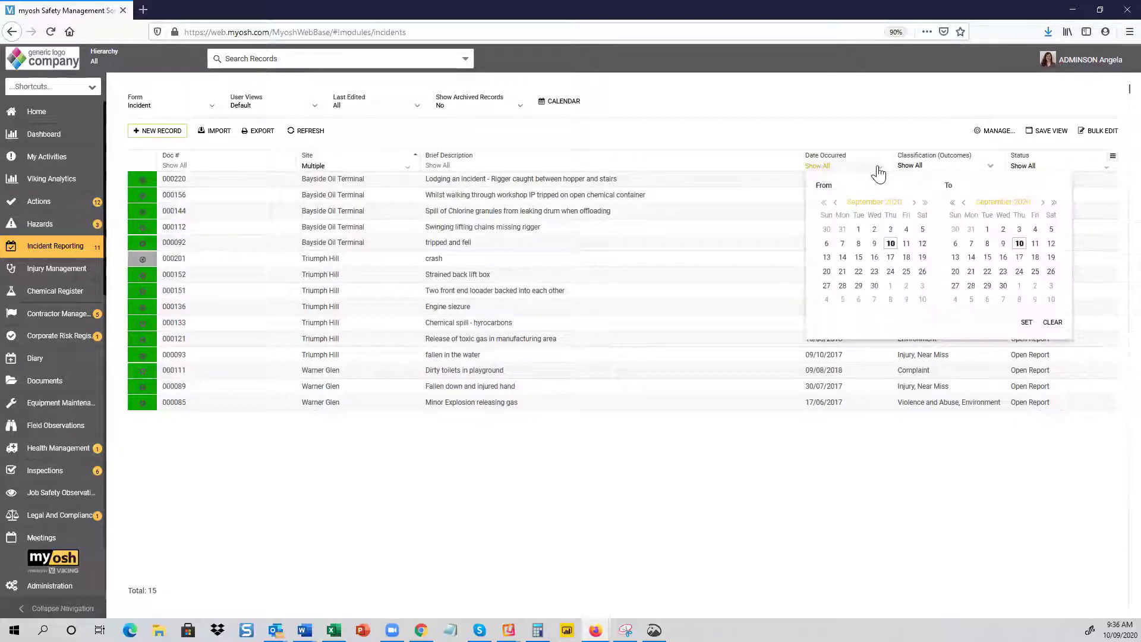
{"action": "left_click", "coordinate": [879, 173]}
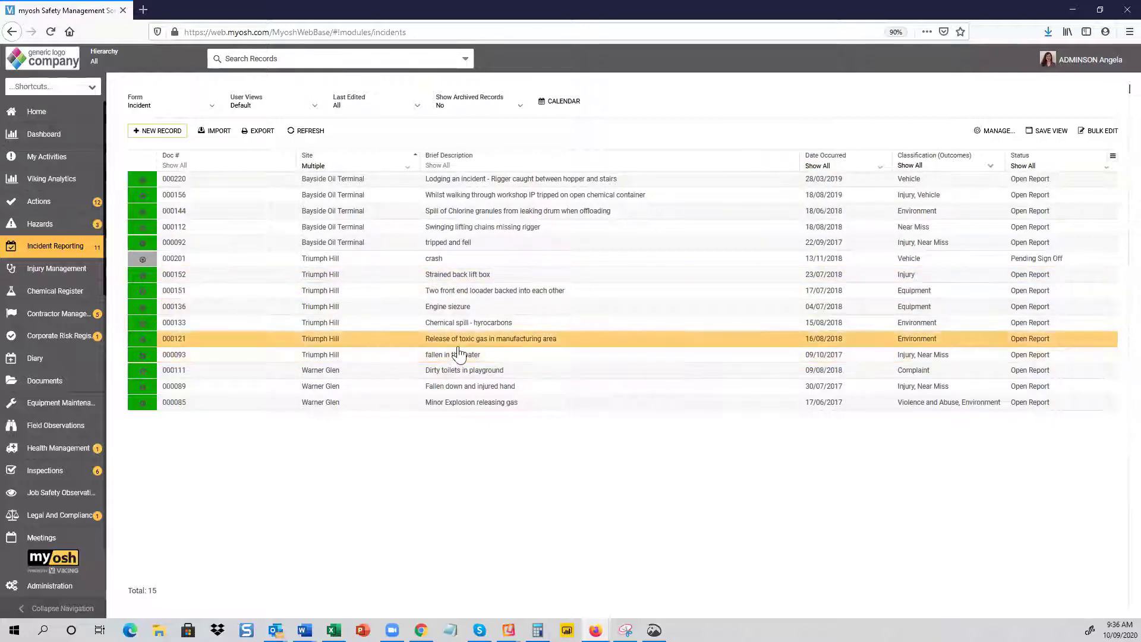
{"action": "left_click", "coordinate": [458, 165]}
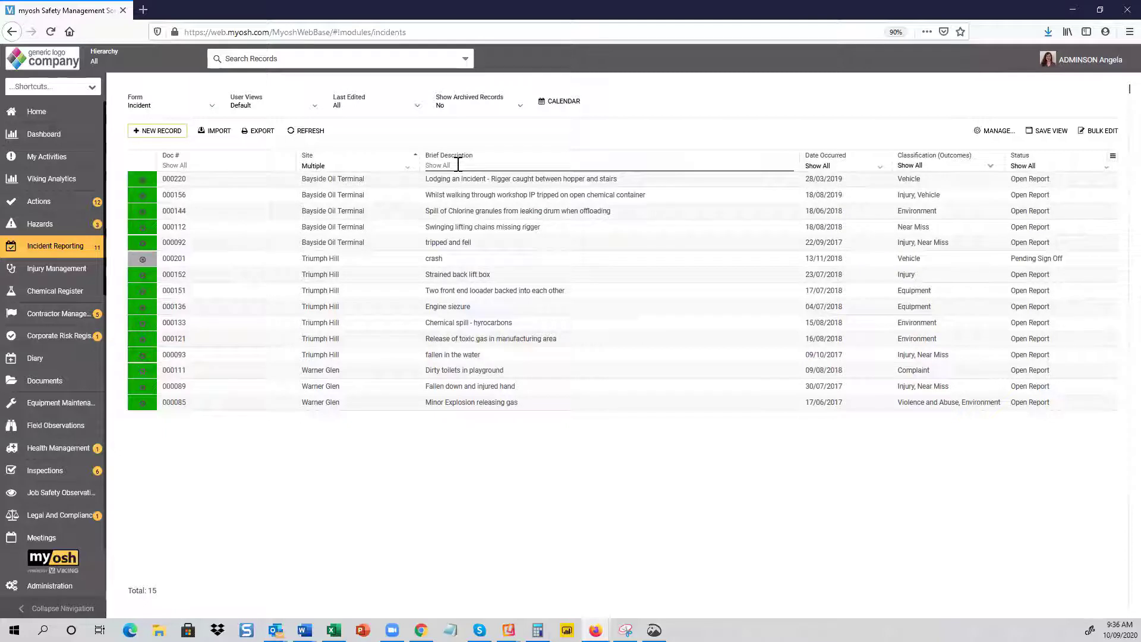
{"action": "type", "text": "tox"}
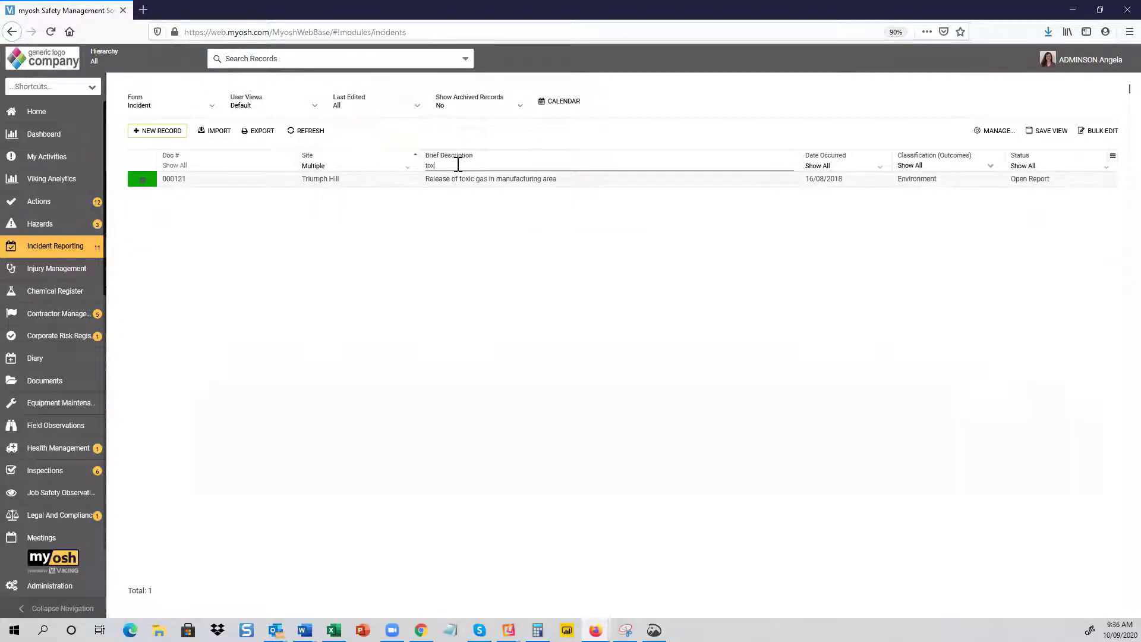
{"action": "key", "text": "alt+Tab"}
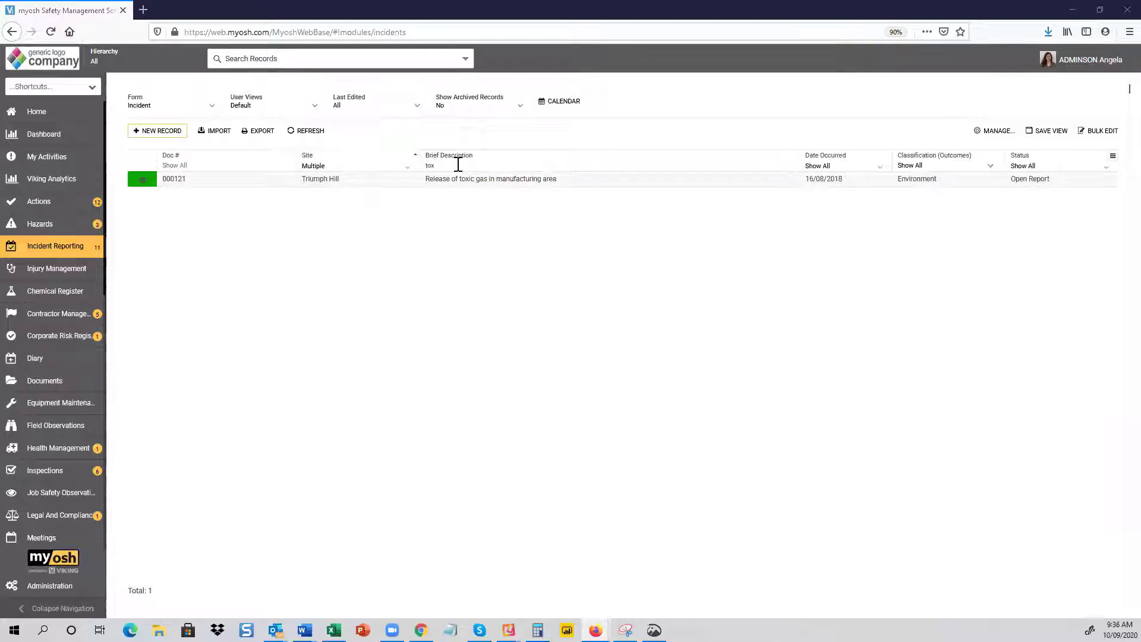
{"action": "left_click", "coordinate": [465, 165]}
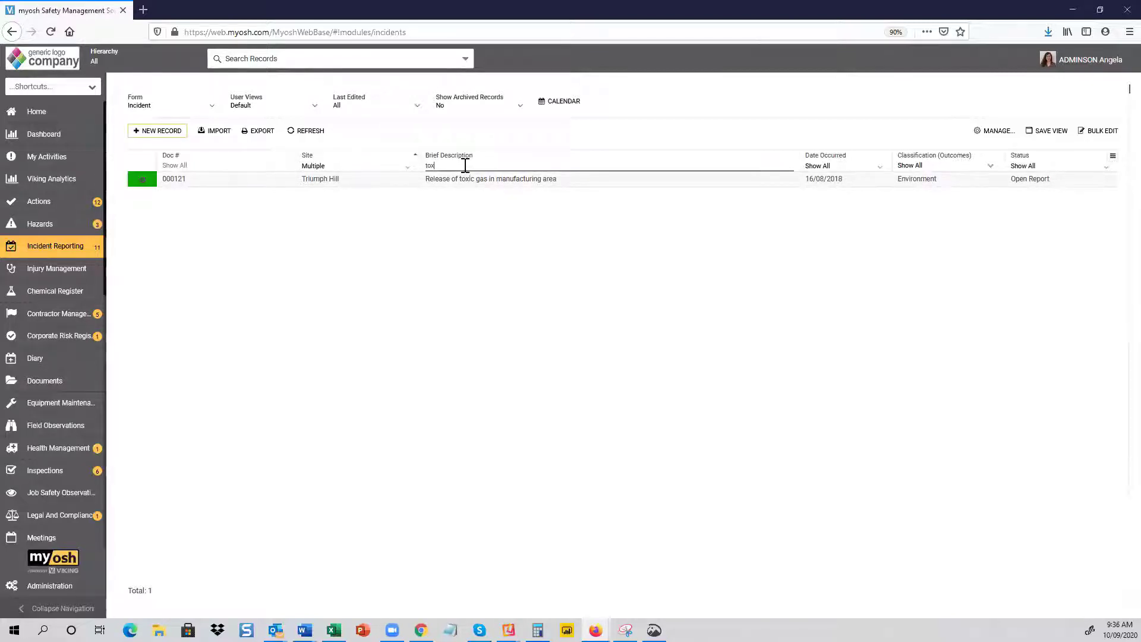
{"action": "key", "text": "BackSpace"}
{"action": "key", "text": "BackSpace"}
{"action": "key", "text": "BackSpace"}
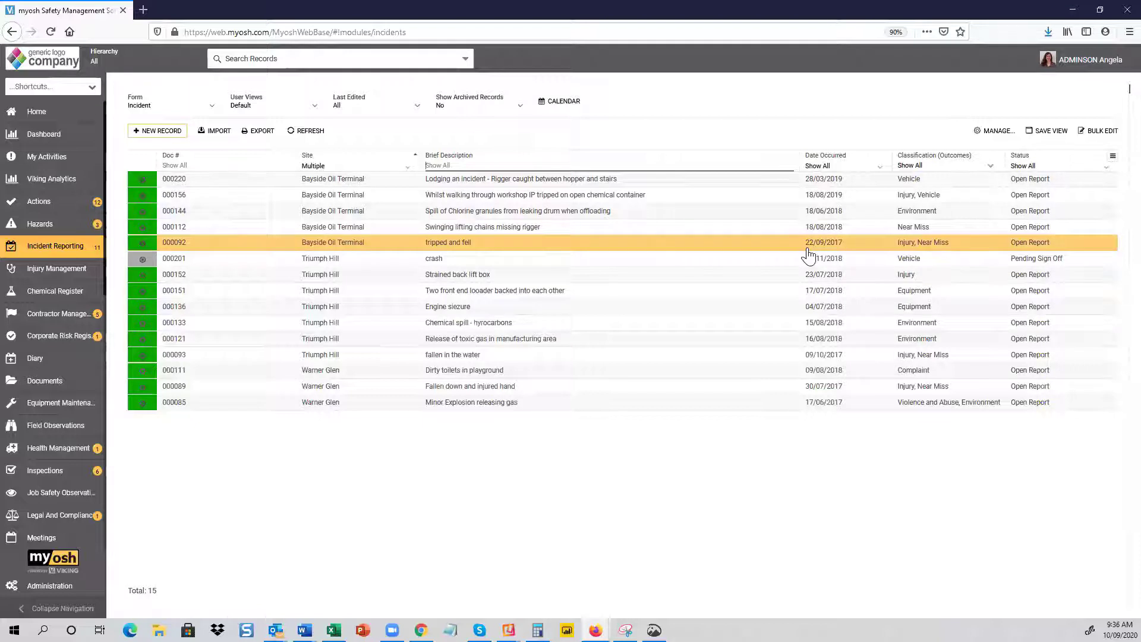
Add the Reporting Person column to the incident list.
{"action": "left_click", "coordinate": [1112, 158]}
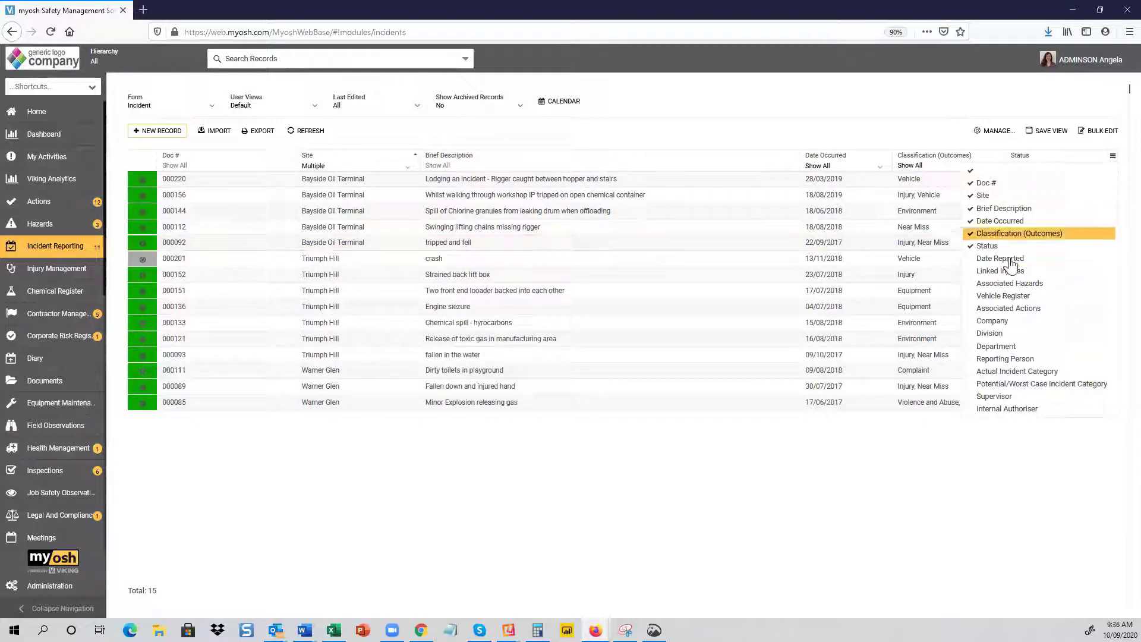
{"action": "left_click", "coordinate": [1015, 361]}
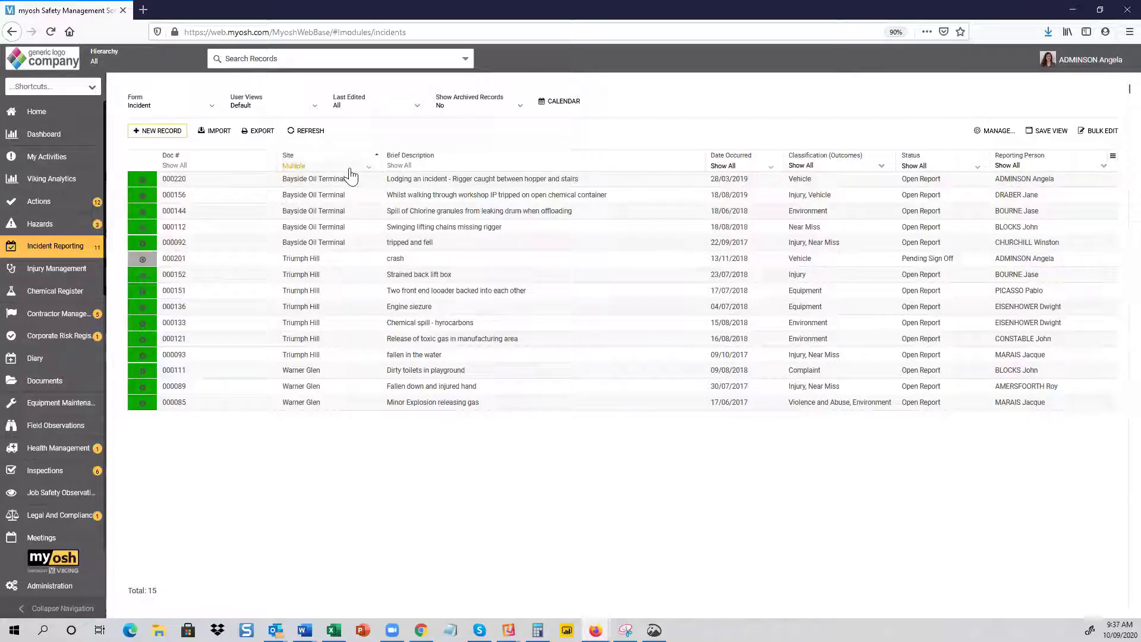
{"action": "left_click", "coordinate": [1050, 133]}
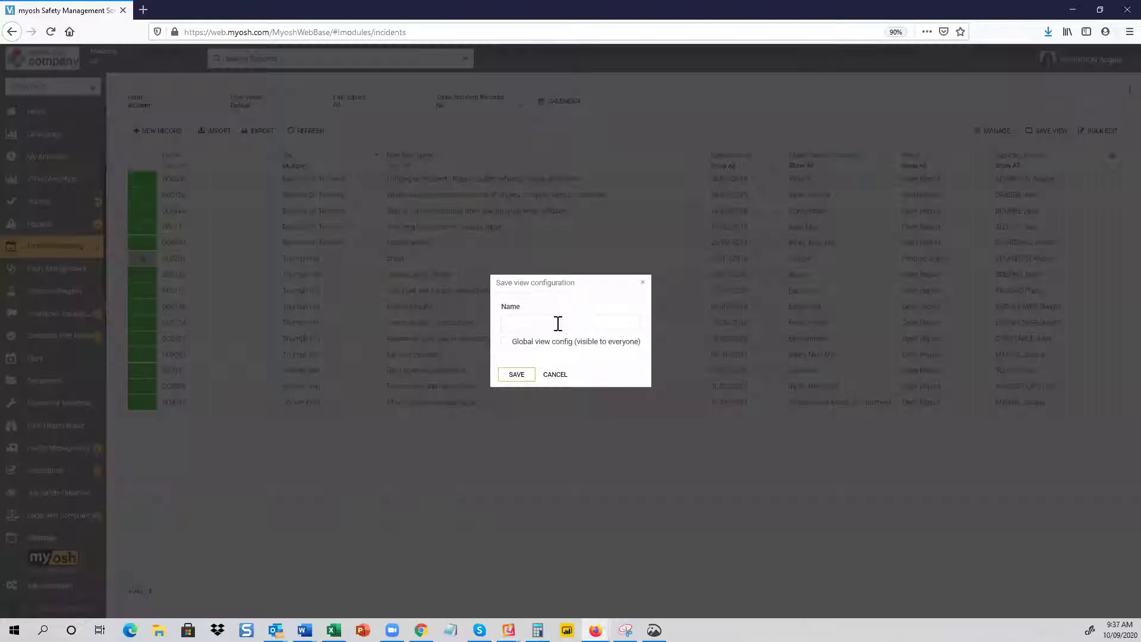
{"action": "left_click", "coordinate": [558, 321]}
{"action": "type", "text": "nadsnfasdhf"}
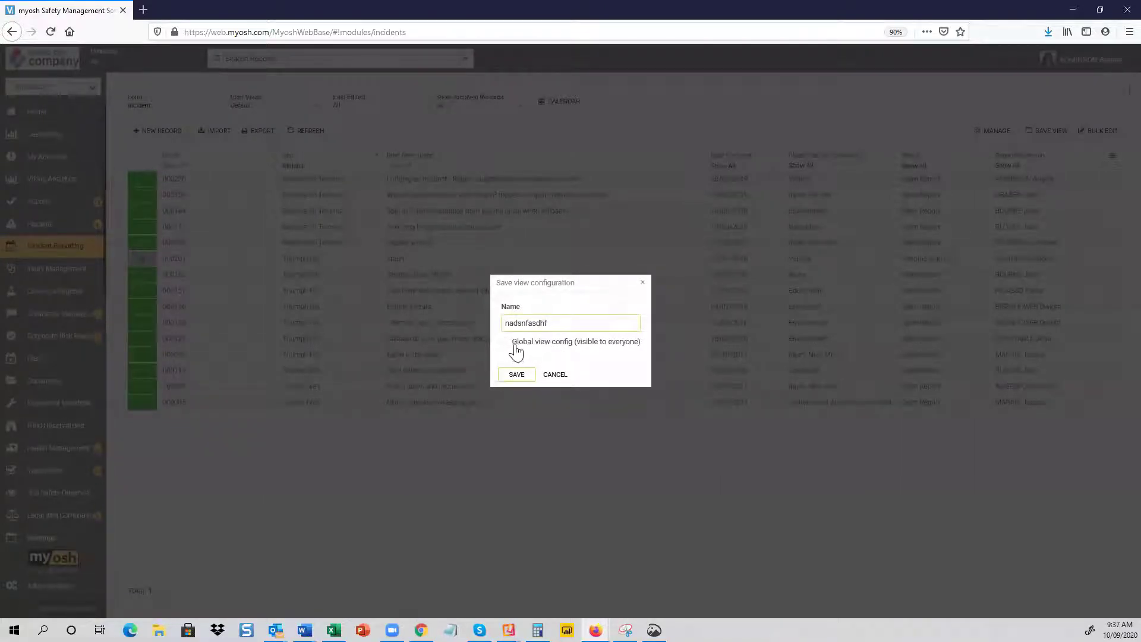
{"action": "left_click", "coordinate": [554, 375]}
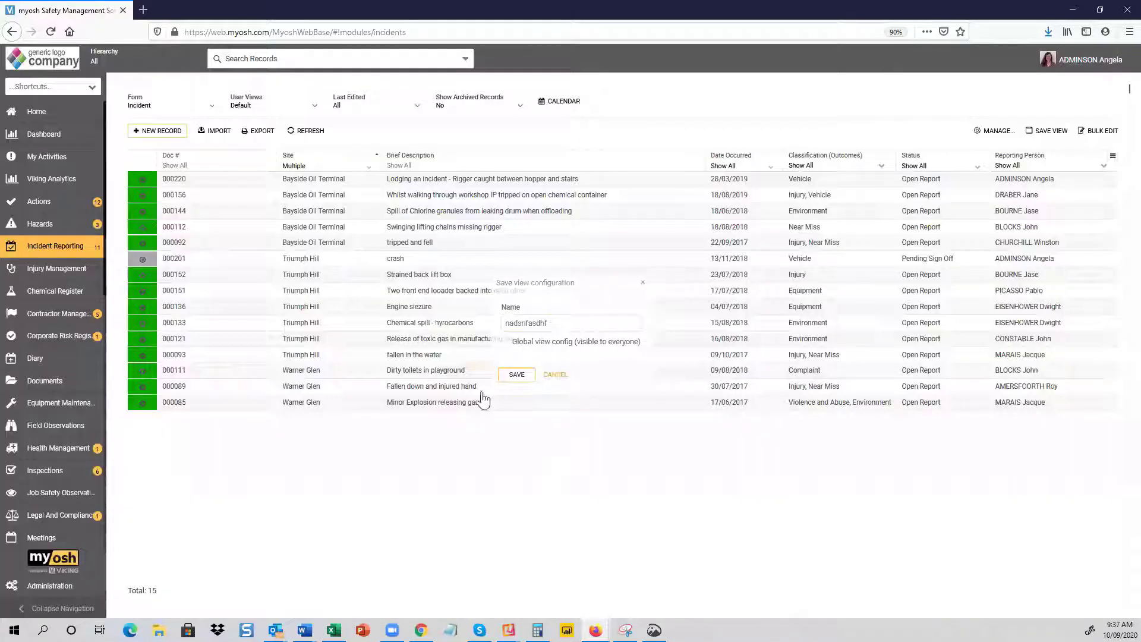
Show the incidents in the Pending Sign Off user view, and return the list to the Default view.
{"action": "left_click", "coordinate": [314, 108]}
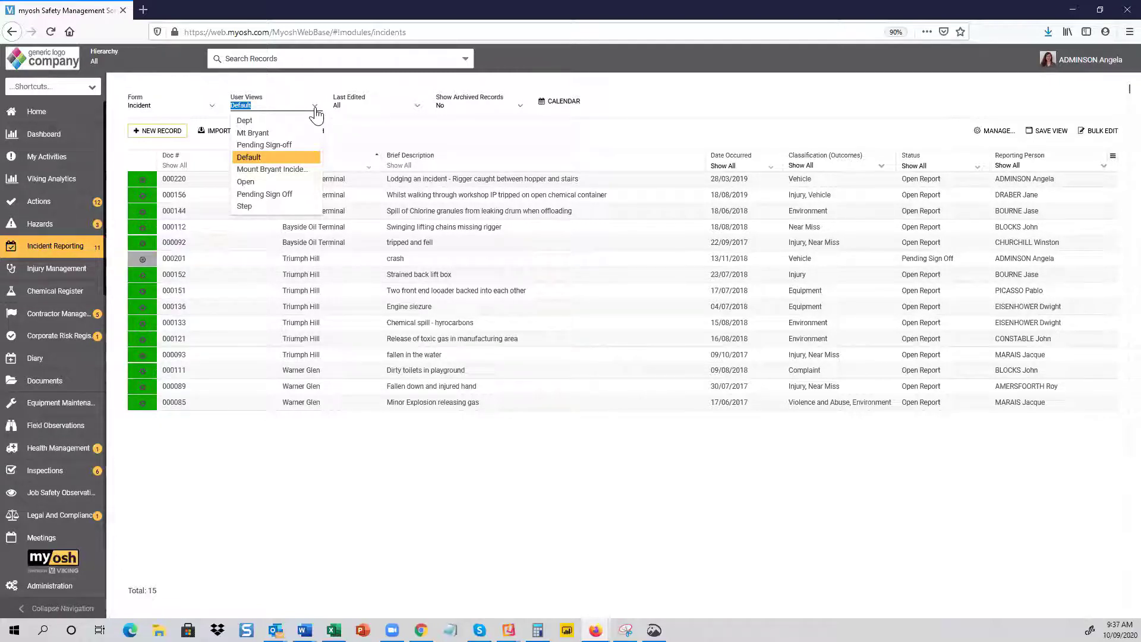
{"action": "left_click", "coordinate": [274, 201]}
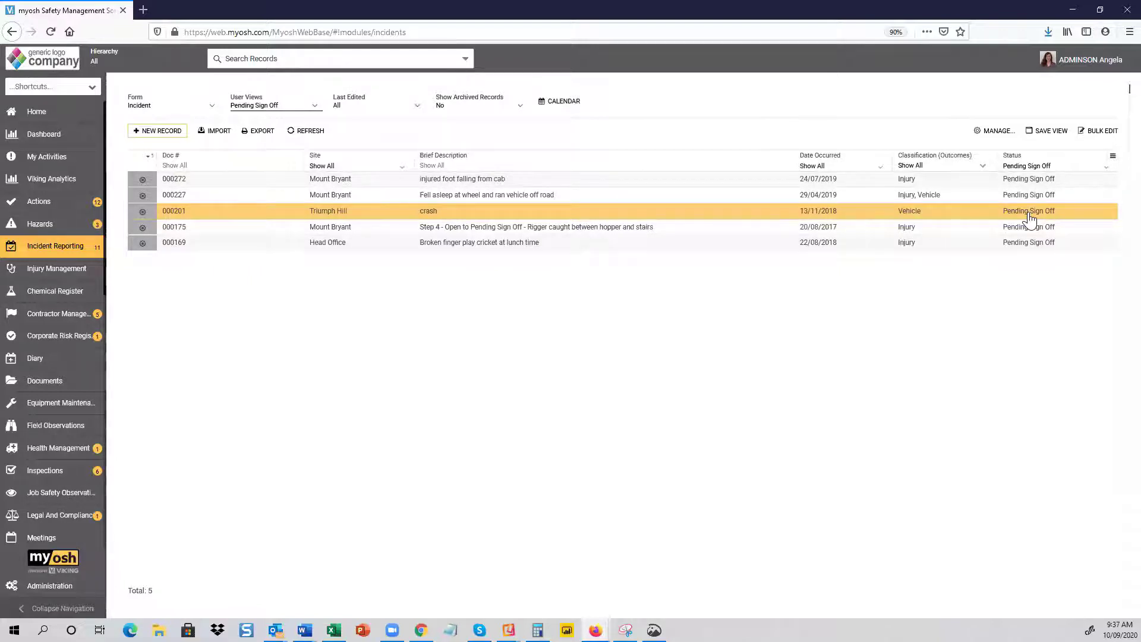
{"action": "left_click", "coordinate": [315, 110]}
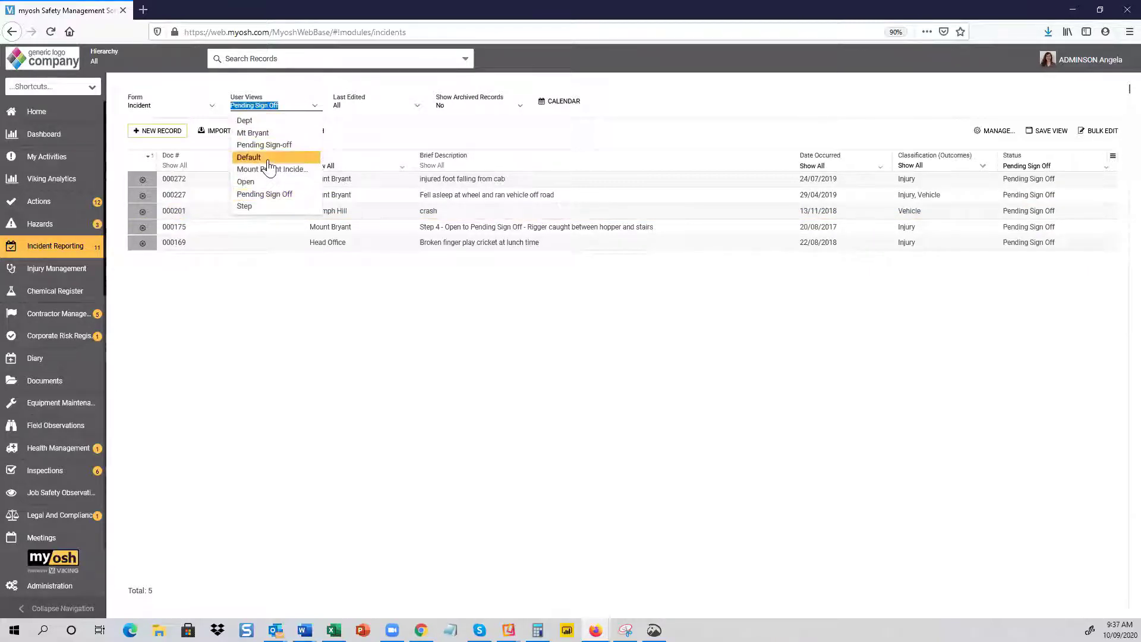
{"action": "left_click", "coordinate": [262, 158]}
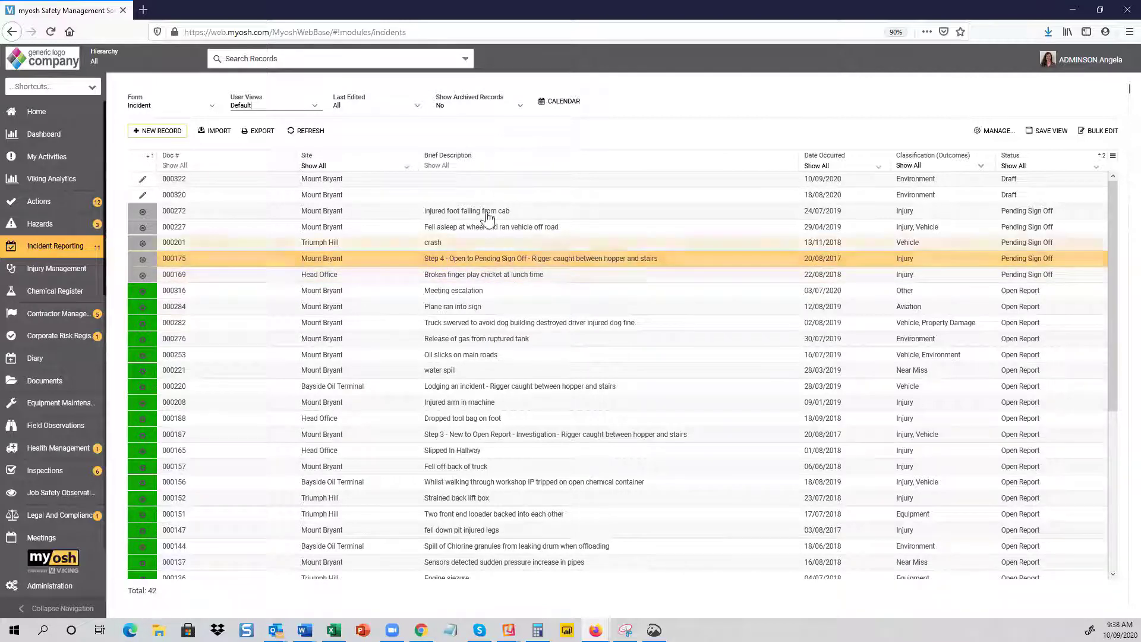
View the incident list's export formats and the import wizard's template download question, and close them without exporting or downloading anything.
{"action": "left_click", "coordinate": [264, 131]}
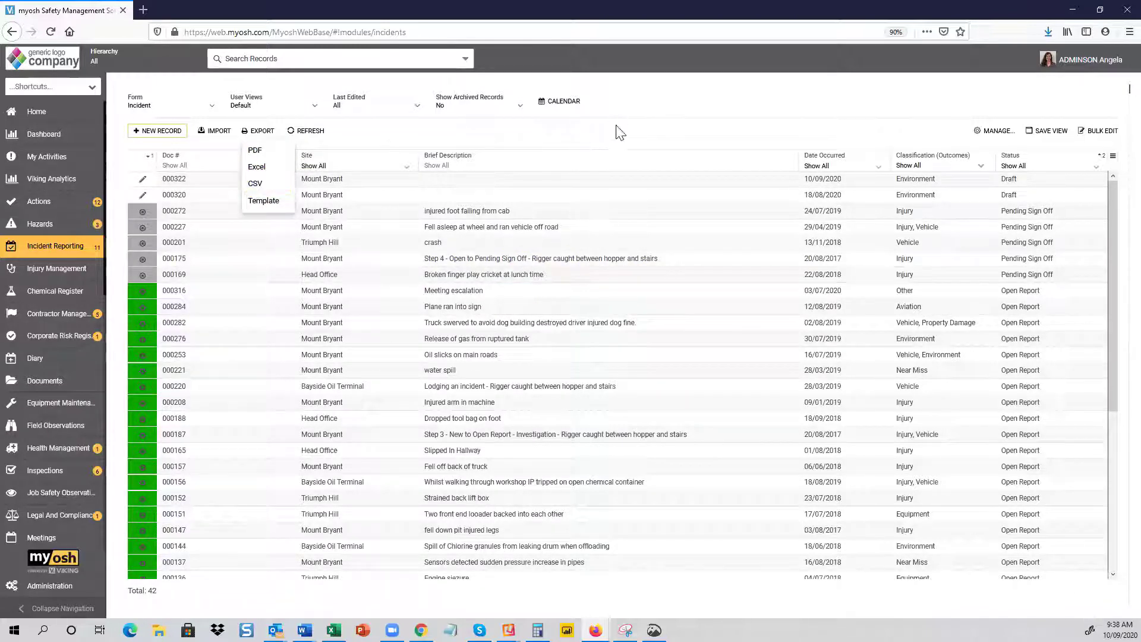
{"action": "left_click", "coordinate": [612, 143]}
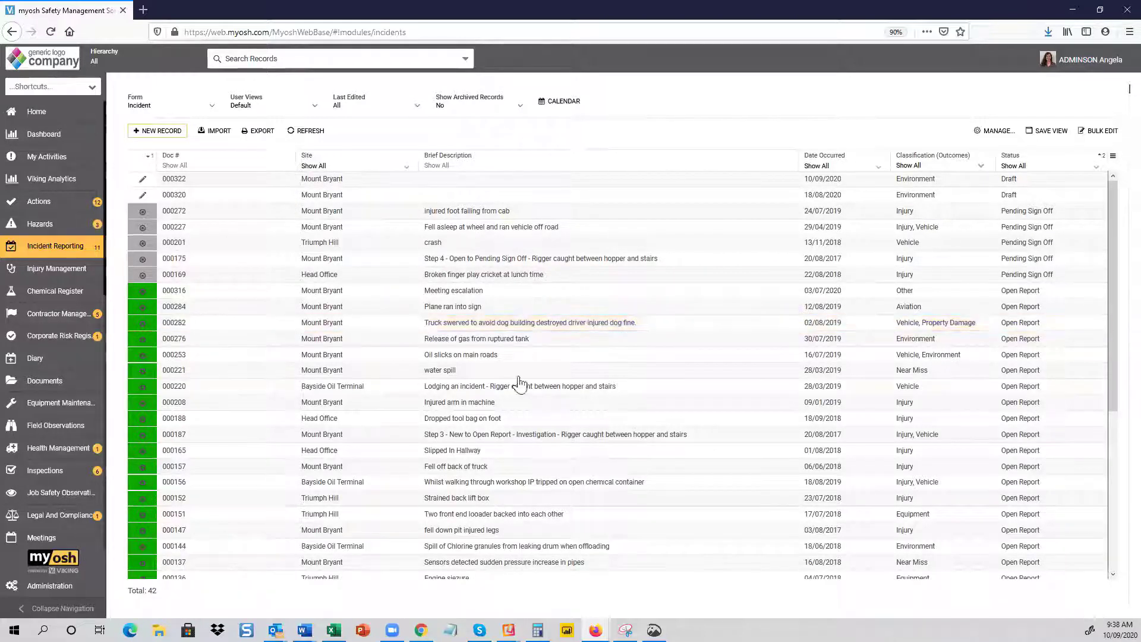
{"action": "left_click", "coordinate": [219, 133]}
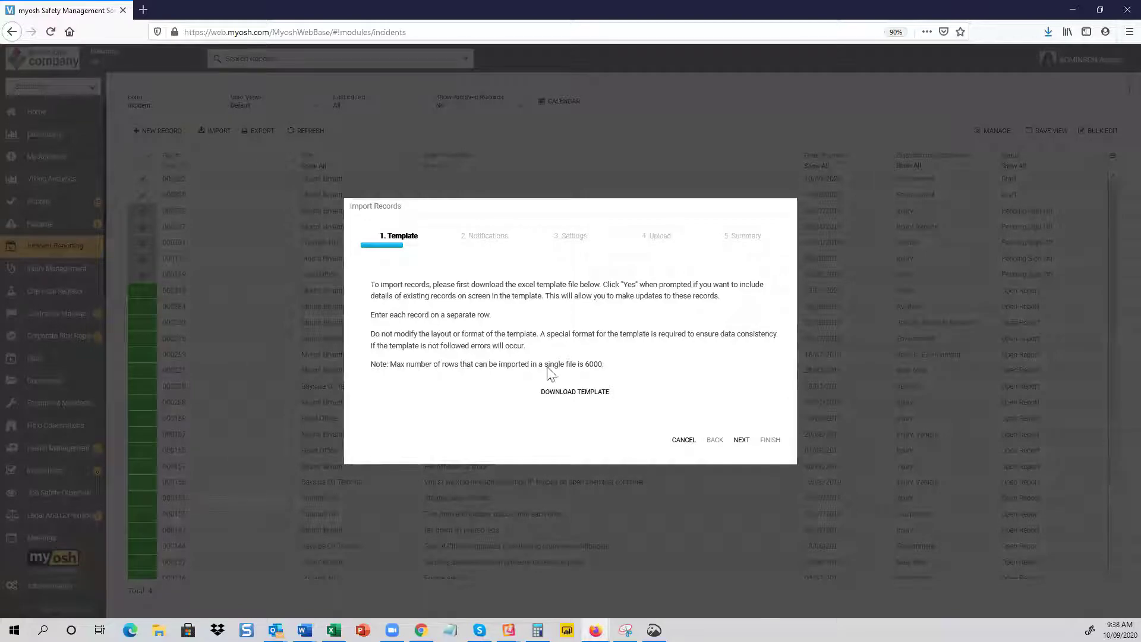
{"action": "left_click", "coordinate": [574, 397]}
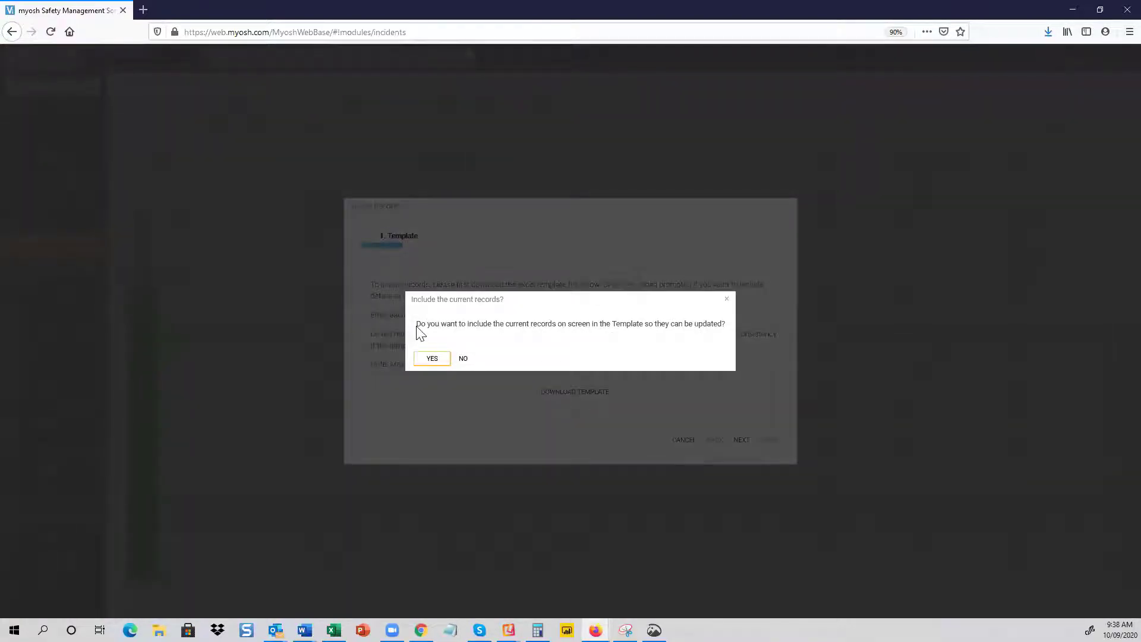
{"action": "left_click_drag", "start_coordinate": [416, 326], "coordinate": [646, 330]}
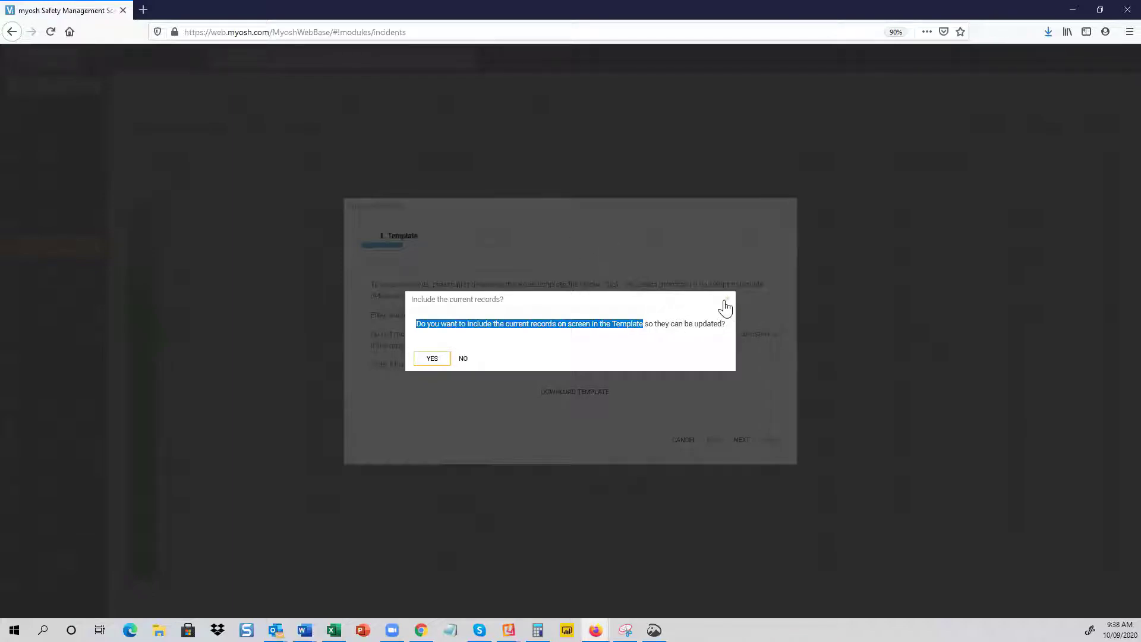
{"action": "left_click", "coordinate": [726, 301]}
{"action": "left_click", "coordinate": [683, 440]}
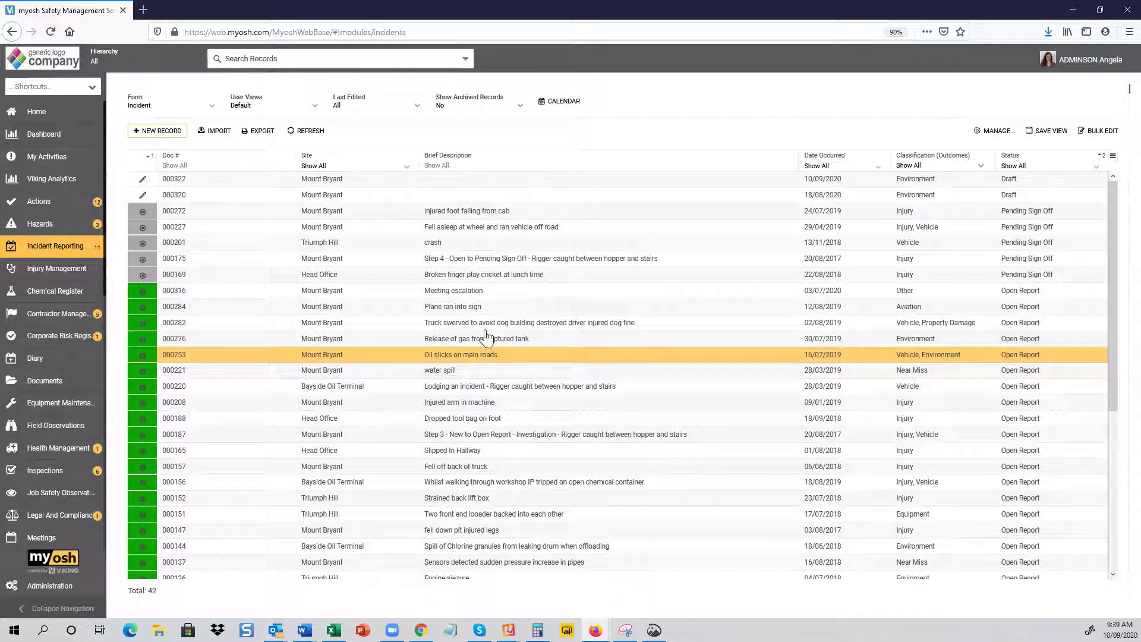
Show the incidents in the Step user view and start a new incident record.
{"action": "left_click", "coordinate": [313, 113]}
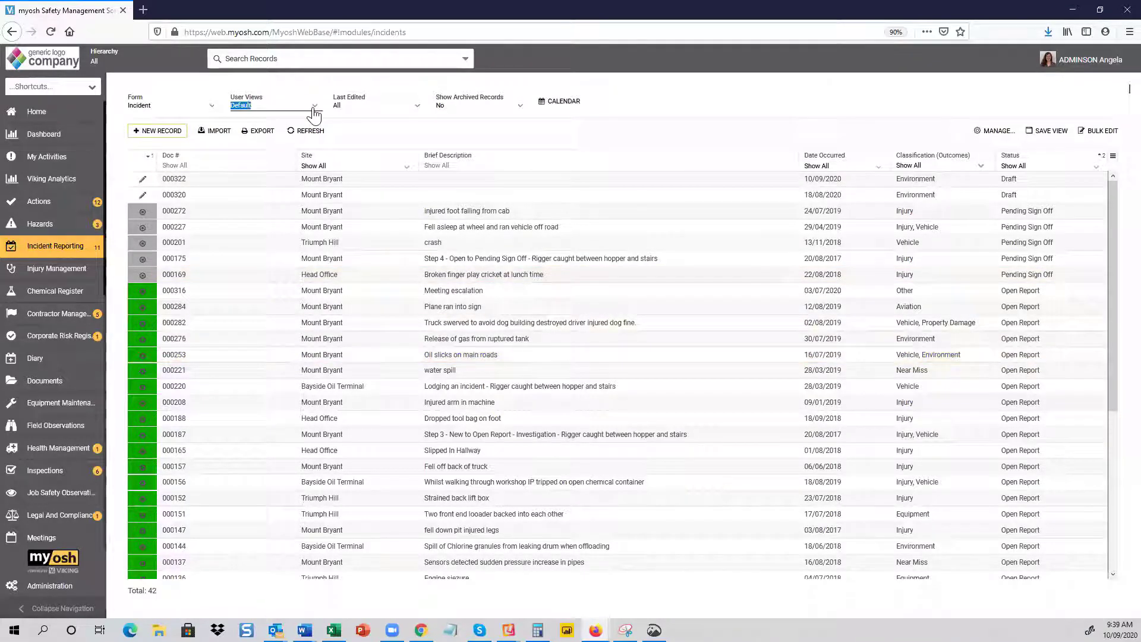
{"action": "left_click", "coordinate": [251, 207]}
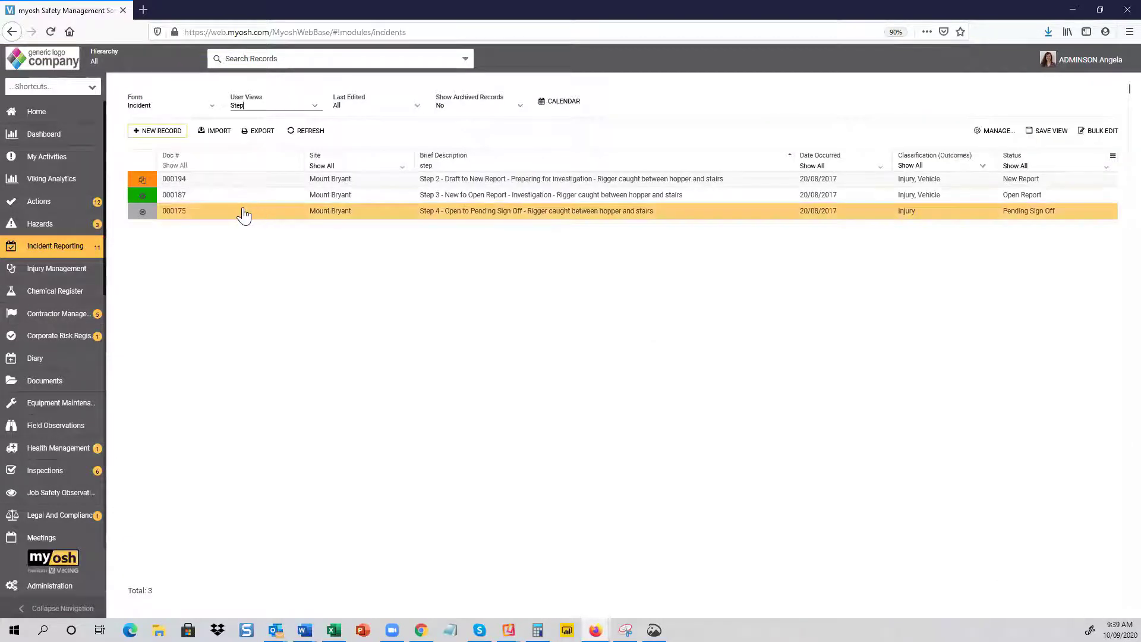
{"action": "left_click", "coordinate": [157, 134]}
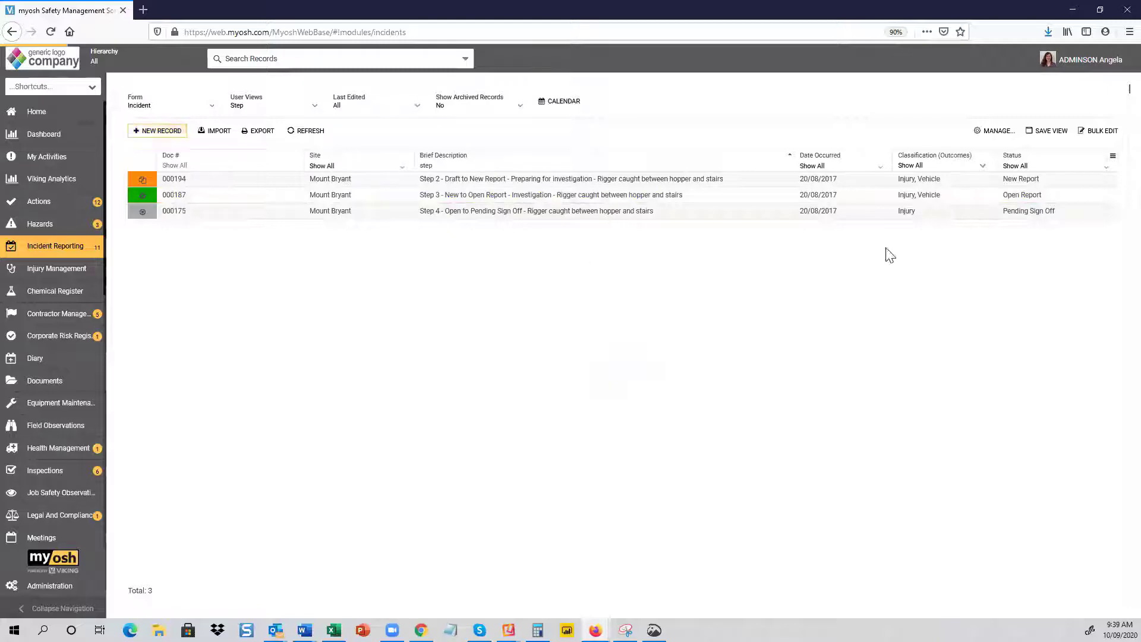
Reveal the mobile app beside the reduced browser window and open a new incident form in its Incident Reporting module.
{"action": "left_click", "coordinate": [1099, 10]}
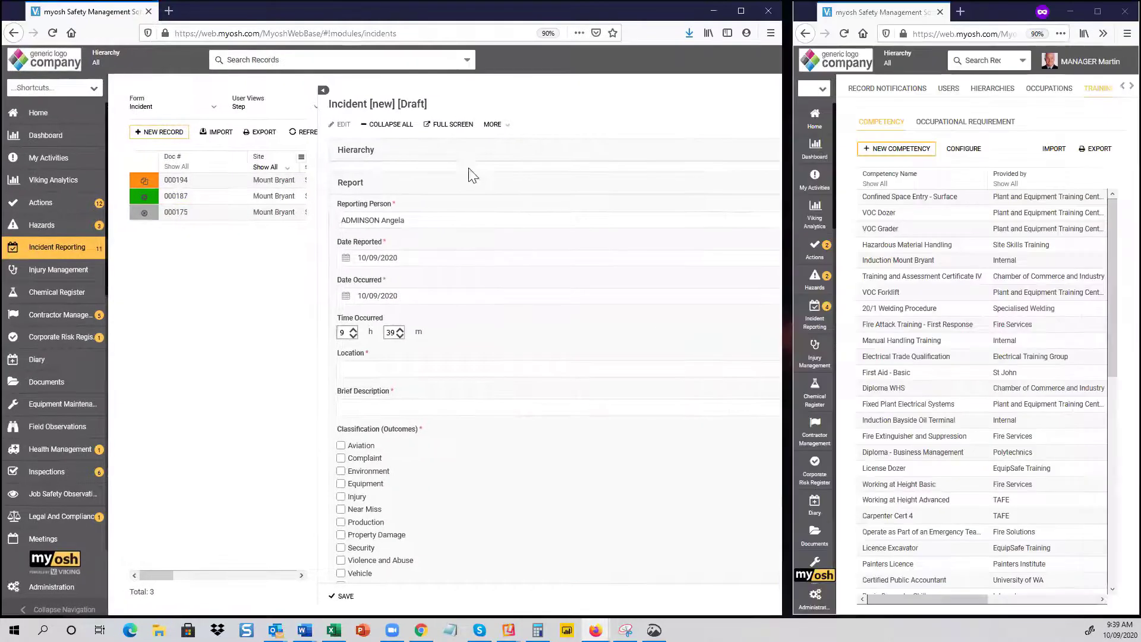
{"action": "left_click", "coordinate": [1069, 11]}
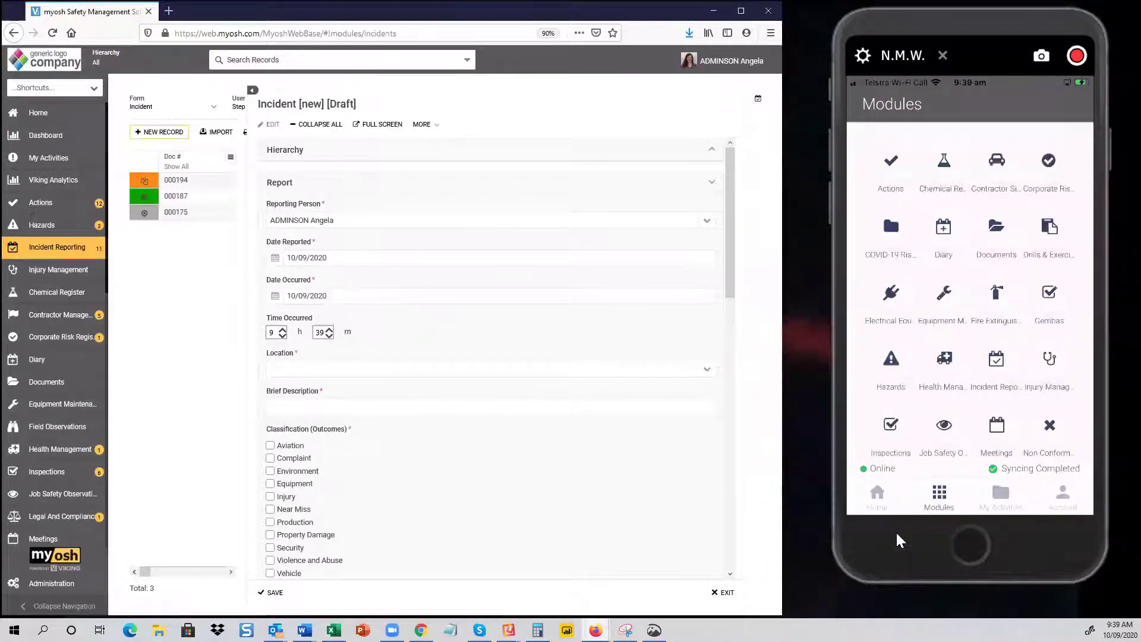
{"action": "left_click", "coordinate": [996, 360]}
{"action": "left_click", "coordinate": [1000, 369]}
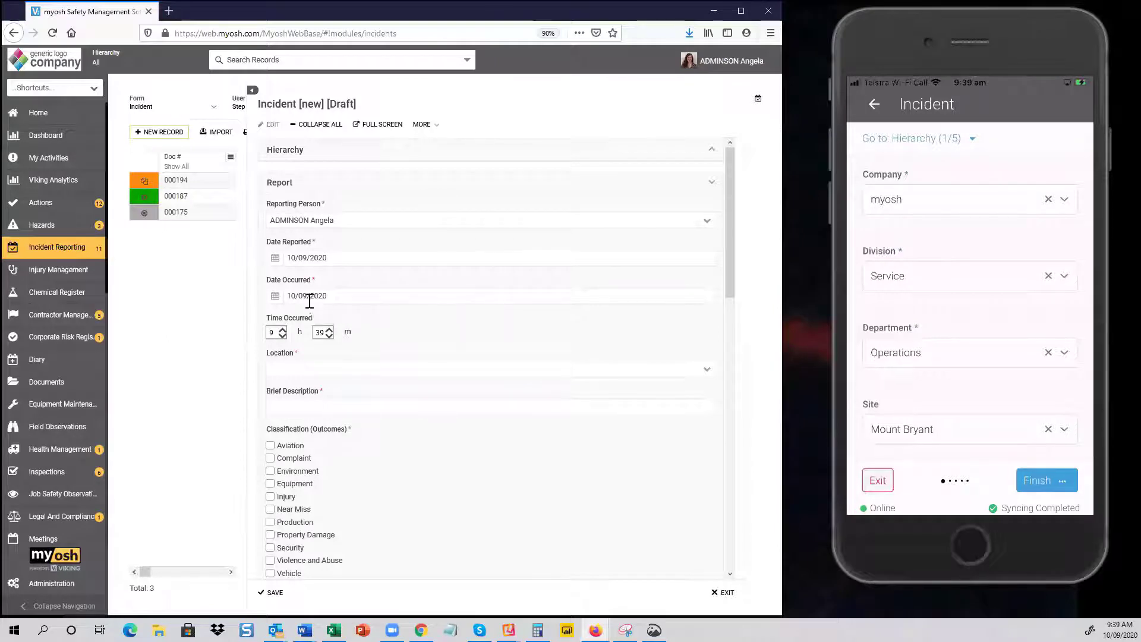
Compare the web incident form with the mobile one by collapsing and expanding the web Report section and going to Report on the phone.
{"action": "scroll", "coordinate": [324, 278], "scroll_direction": "down", "scroll_amount": 2}
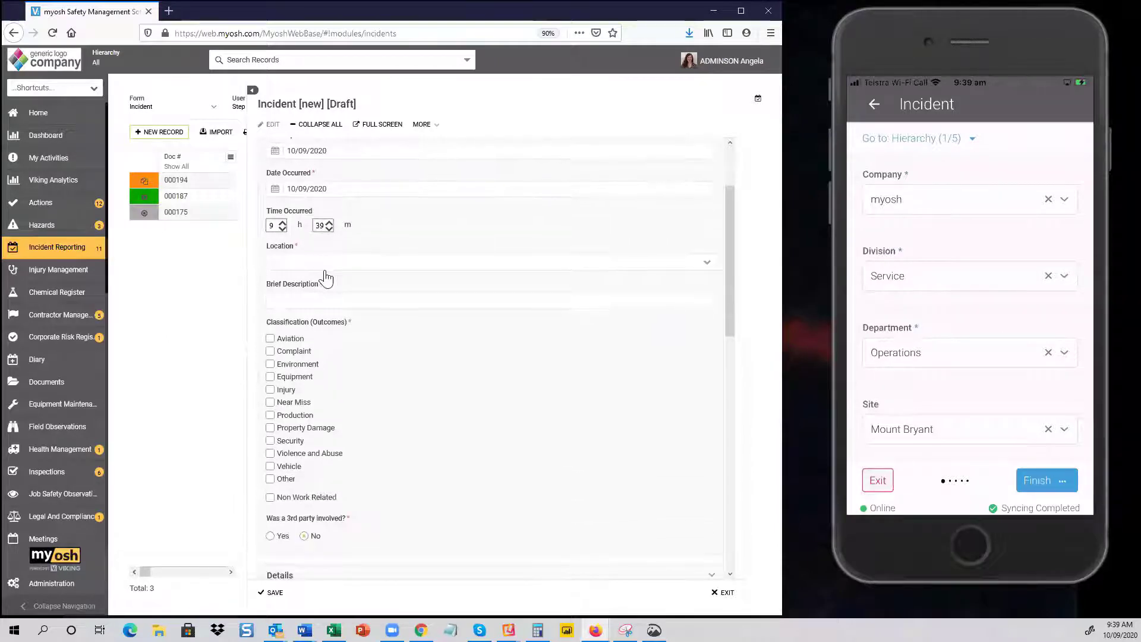
{"action": "scroll", "coordinate": [325, 278], "scroll_direction": "up", "scroll_amount": 2}
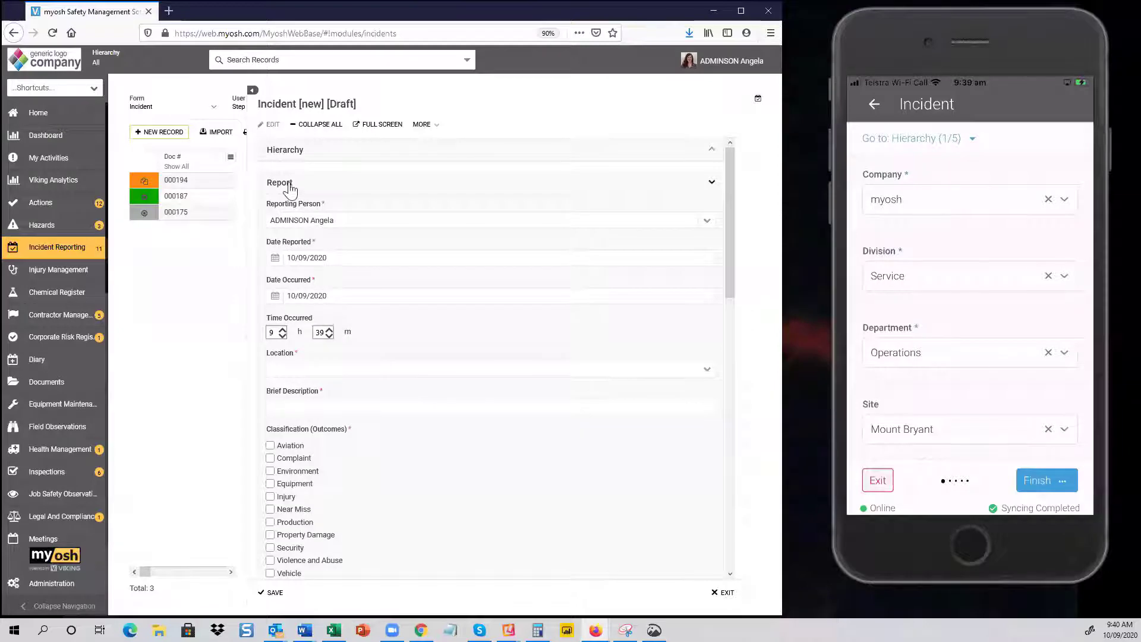
{"action": "left_click", "coordinate": [710, 184]}
{"action": "left_click", "coordinate": [710, 185]}
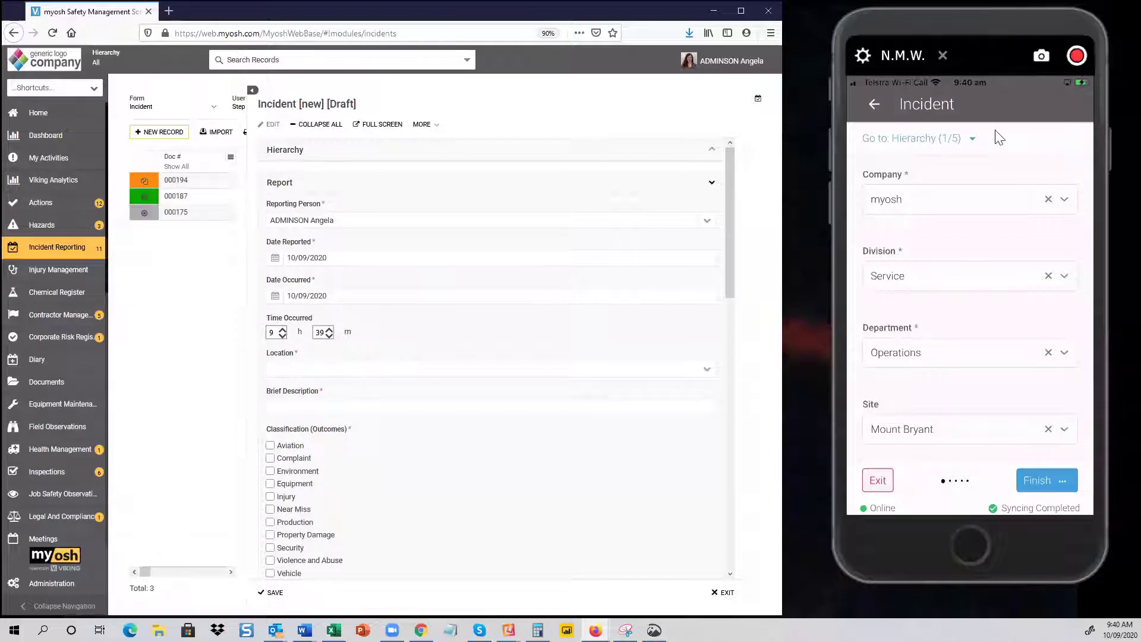
{"action": "left_click", "coordinate": [972, 143]}
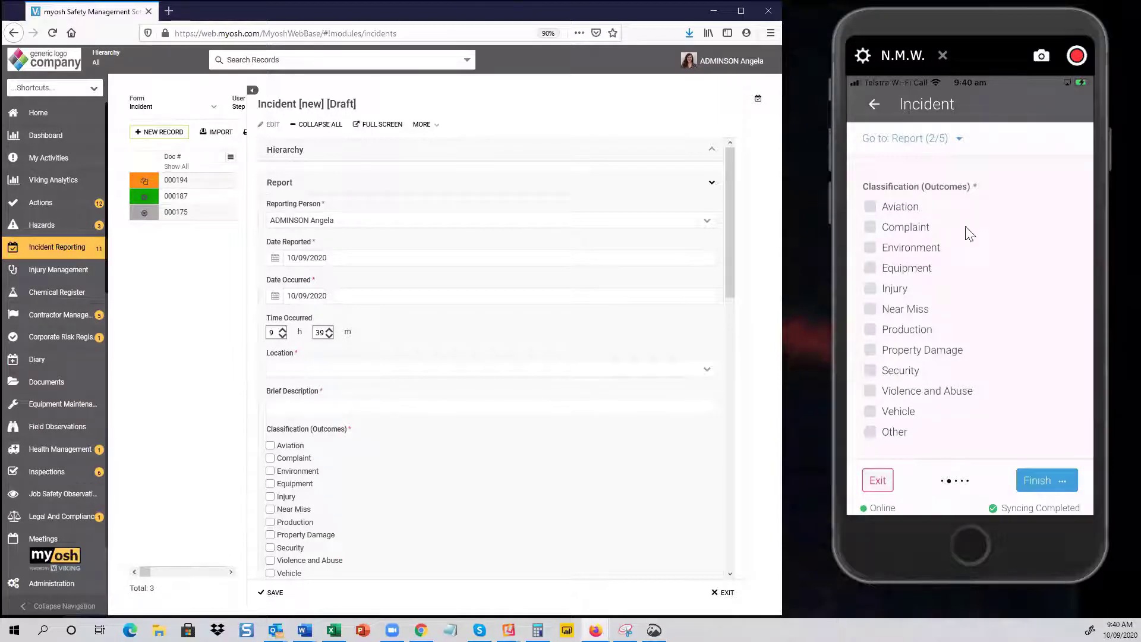
{"action": "scroll", "coordinate": [451, 427], "scroll_direction": "down", "scroll_amount": 3}
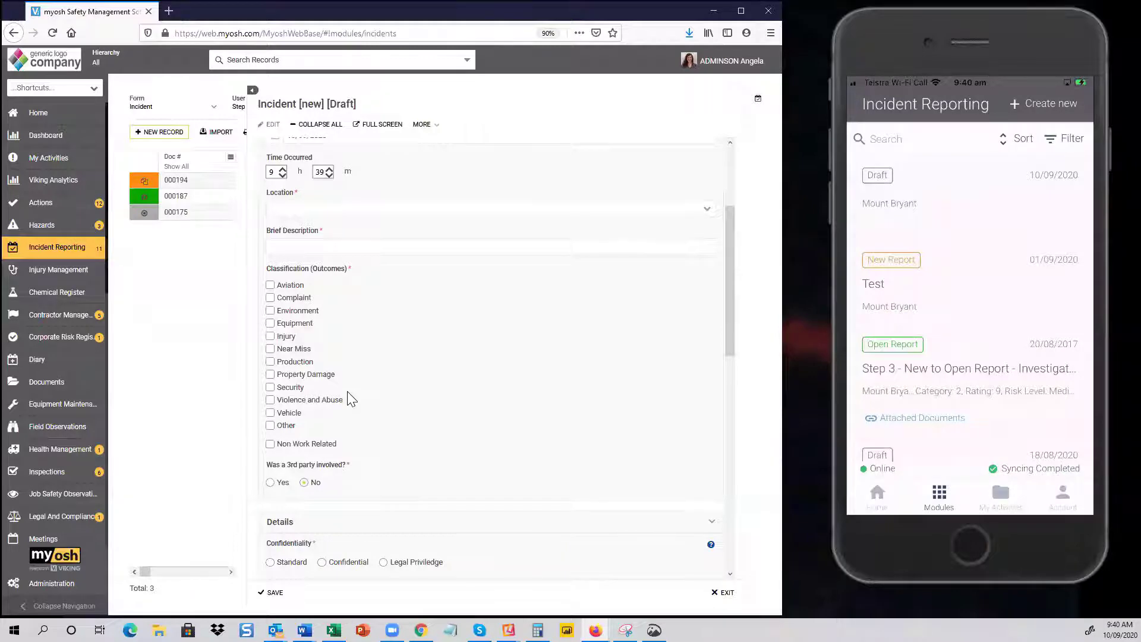
In the maximised web form, classify the new incident as Vehicle and Complaint and review the detail sections for those outcomes.
{"action": "left_click", "coordinate": [741, 10]}
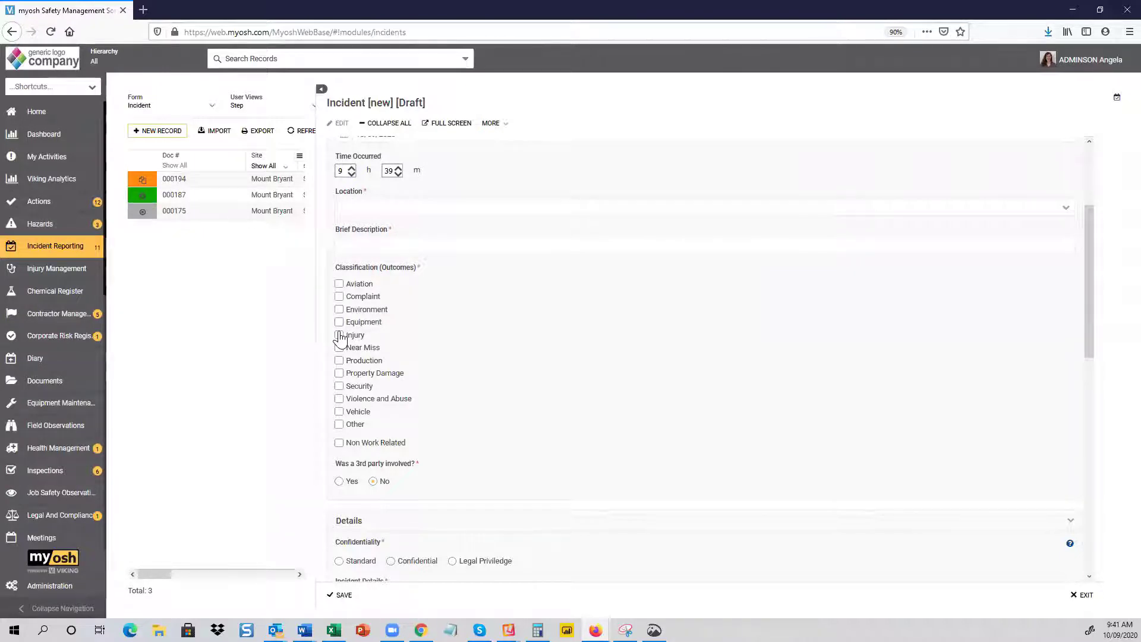
{"action": "left_click", "coordinate": [339, 309]}
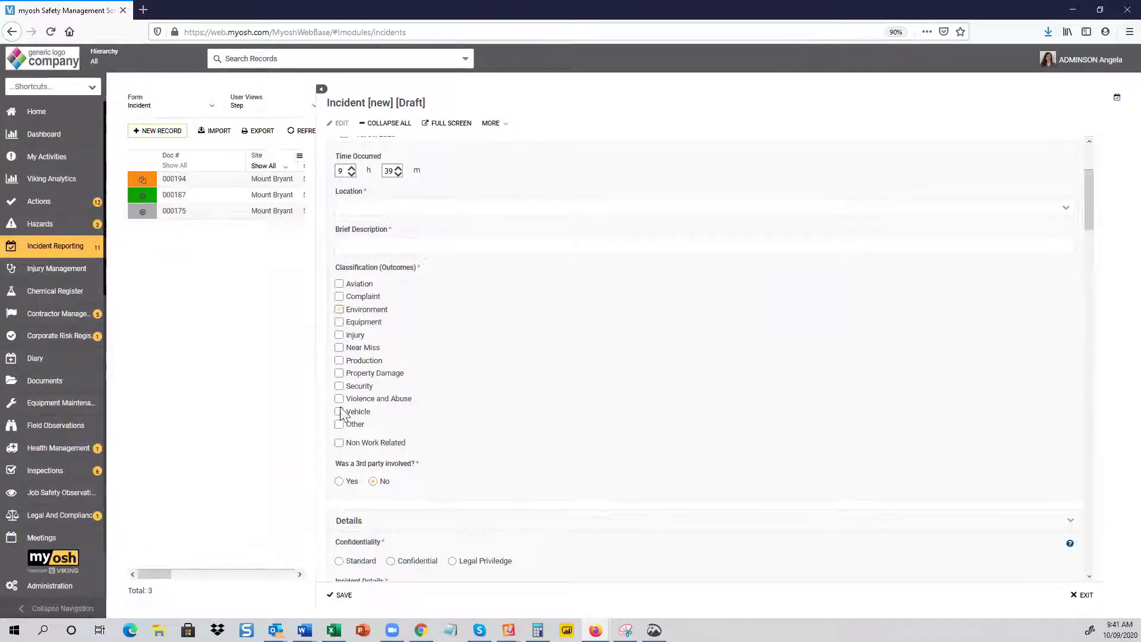
{"action": "left_click", "coordinate": [339, 411]}
{"action": "left_click", "coordinate": [339, 309]}
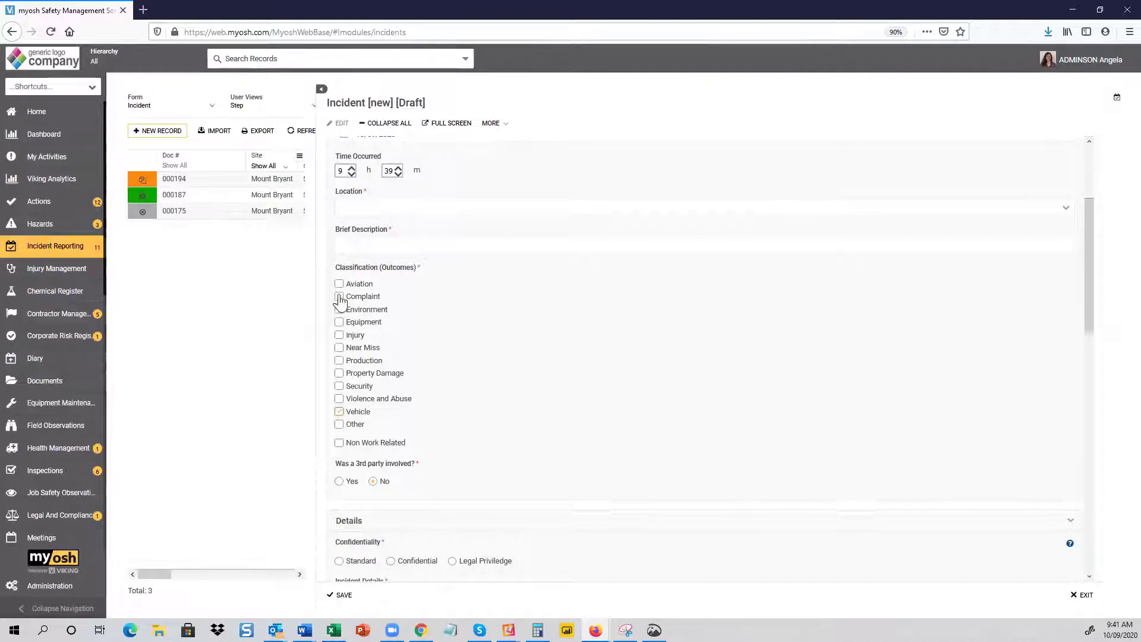
{"action": "left_click", "coordinate": [338, 297]}
{"action": "scroll", "coordinate": [565, 398], "scroll_direction": "down", "scroll_amount": 12}
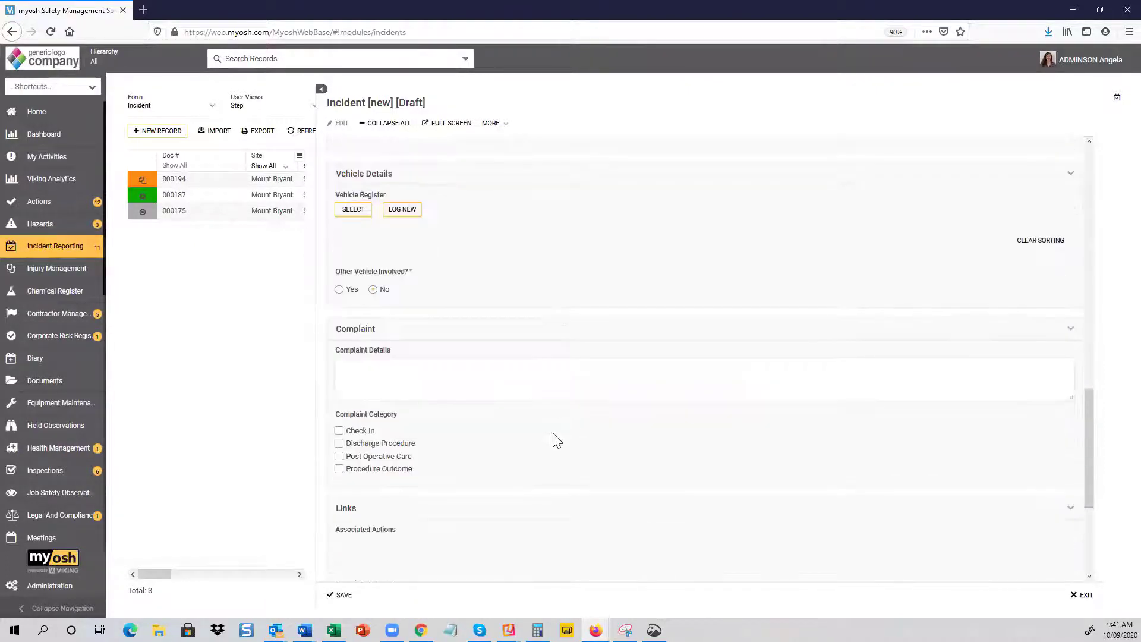
{"action": "scroll", "coordinate": [554, 442], "scroll_direction": "down", "scroll_amount": 5}
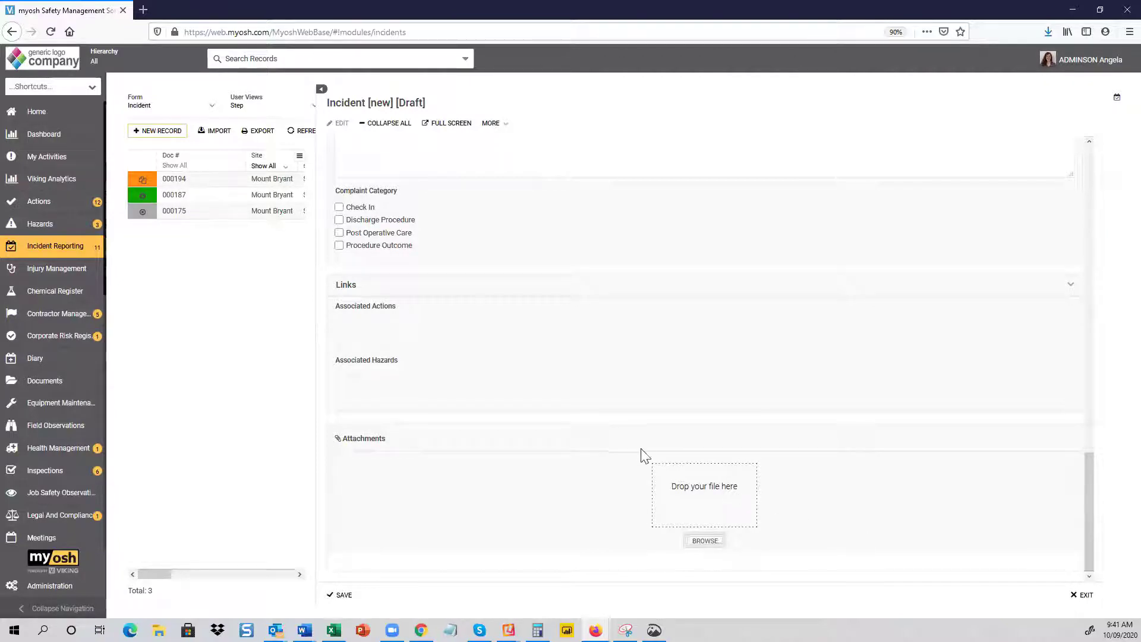
{"action": "scroll", "coordinate": [640, 455], "scroll_direction": "up", "scroll_amount": 15}
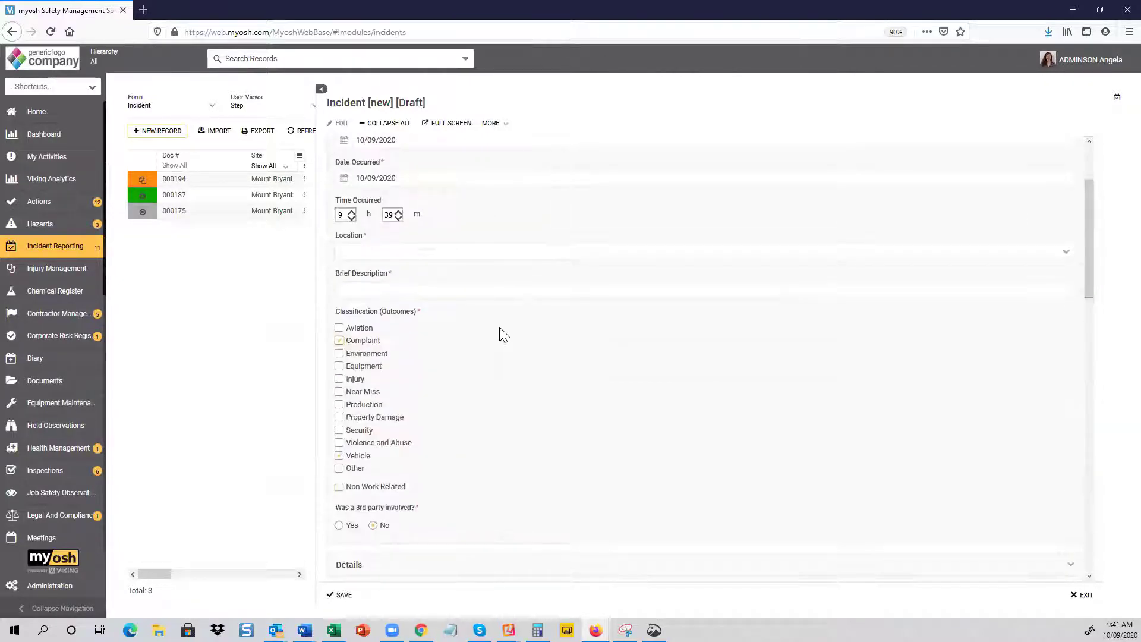
Replace Vehicle and Complaint with outcomes including Injury and Environment, review their detail sections, and exit the new incident without saving.
{"action": "left_click", "coordinate": [339, 455]}
{"action": "left_click", "coordinate": [339, 341]}
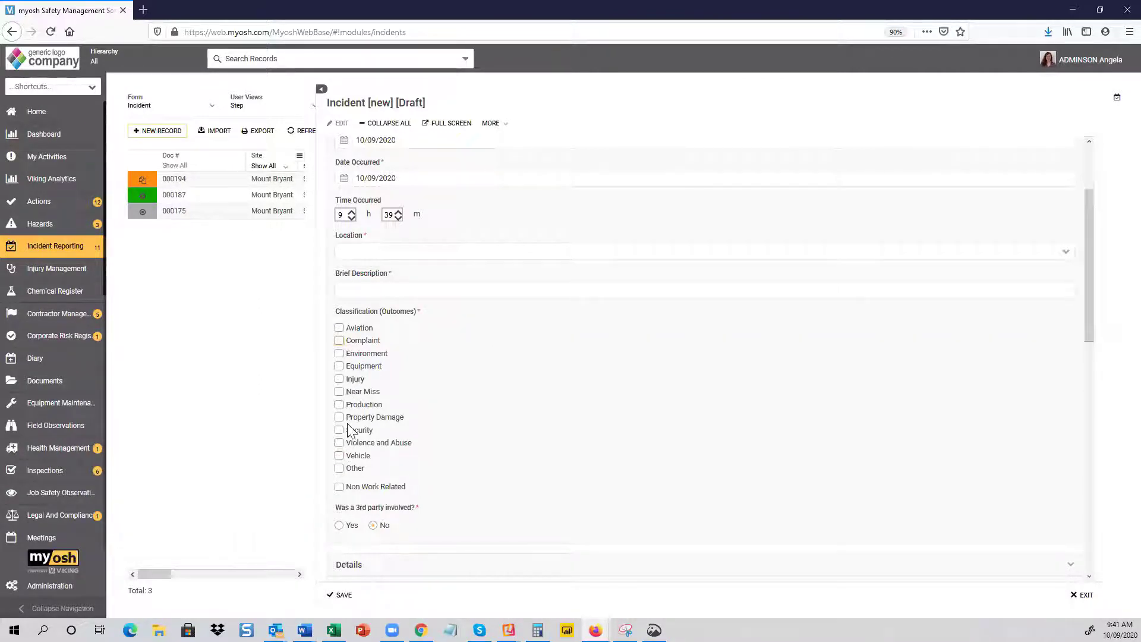
{"action": "left_click", "coordinate": [339, 379]}
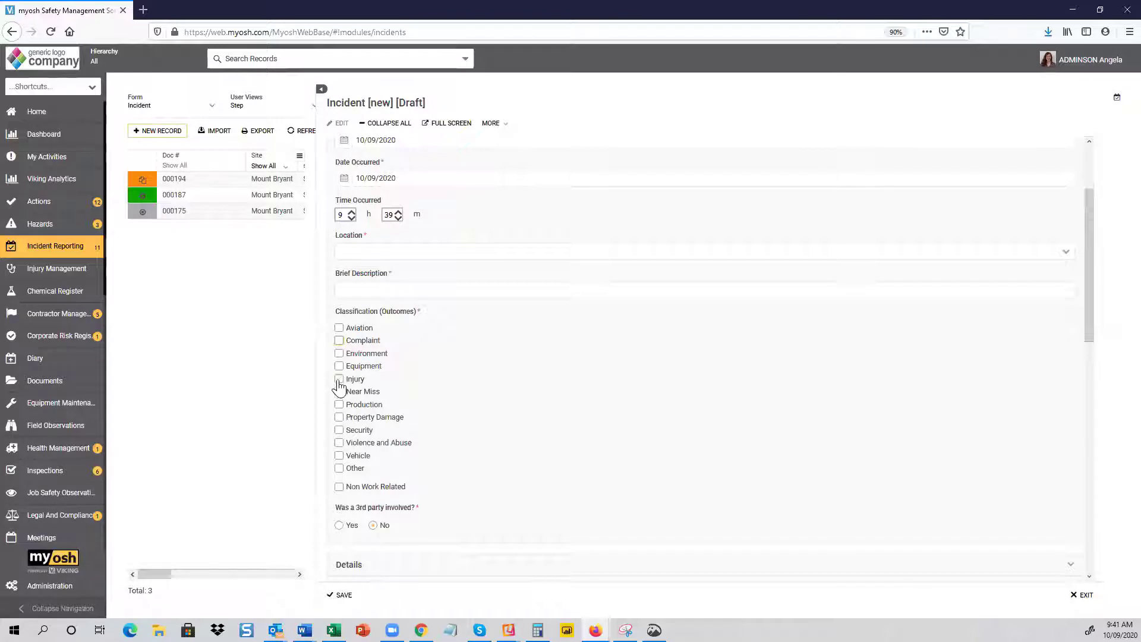
{"action": "left_click", "coordinate": [338, 353]}
{"action": "scroll", "coordinate": [547, 403], "scroll_direction": "down", "scroll_amount": 5}
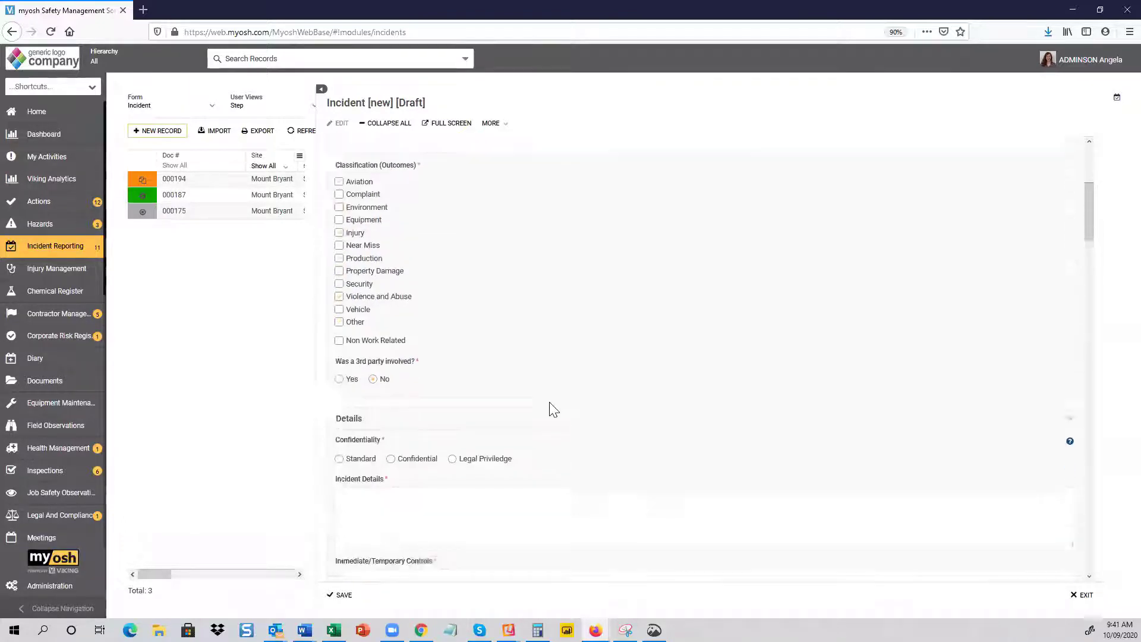
{"action": "scroll", "coordinate": [549, 404], "scroll_direction": "down", "scroll_amount": 3}
{"action": "scroll", "coordinate": [541, 404], "scroll_direction": "up", "scroll_amount": 2}
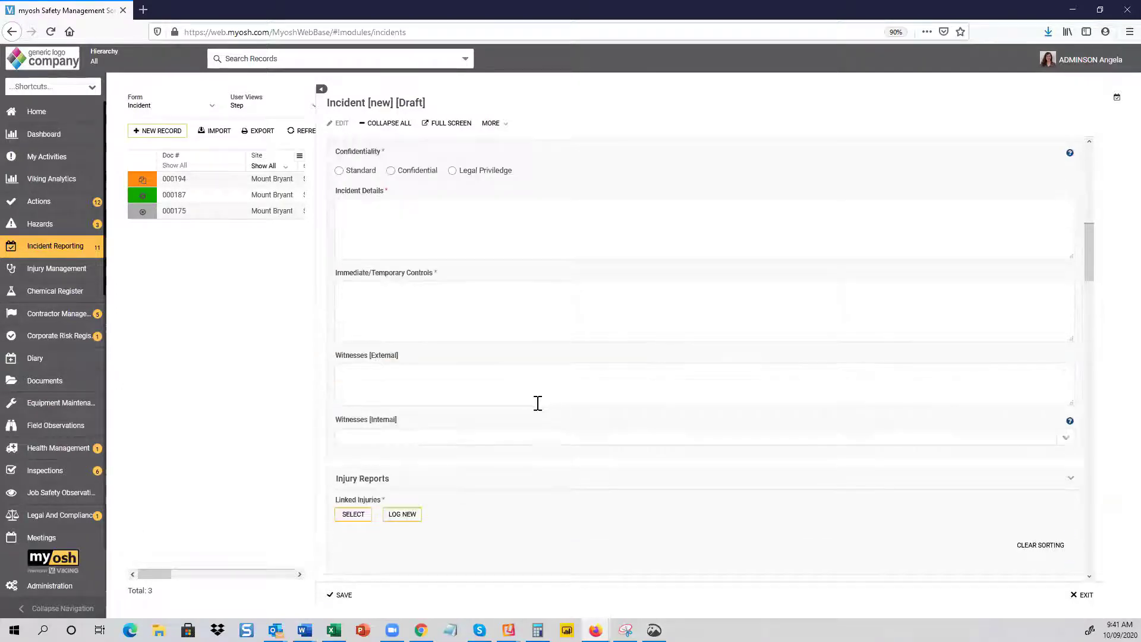
{"action": "scroll", "coordinate": [536, 402], "scroll_direction": "up", "scroll_amount": 2}
{"action": "scroll", "coordinate": [535, 402], "scroll_direction": "down", "scroll_amount": 4}
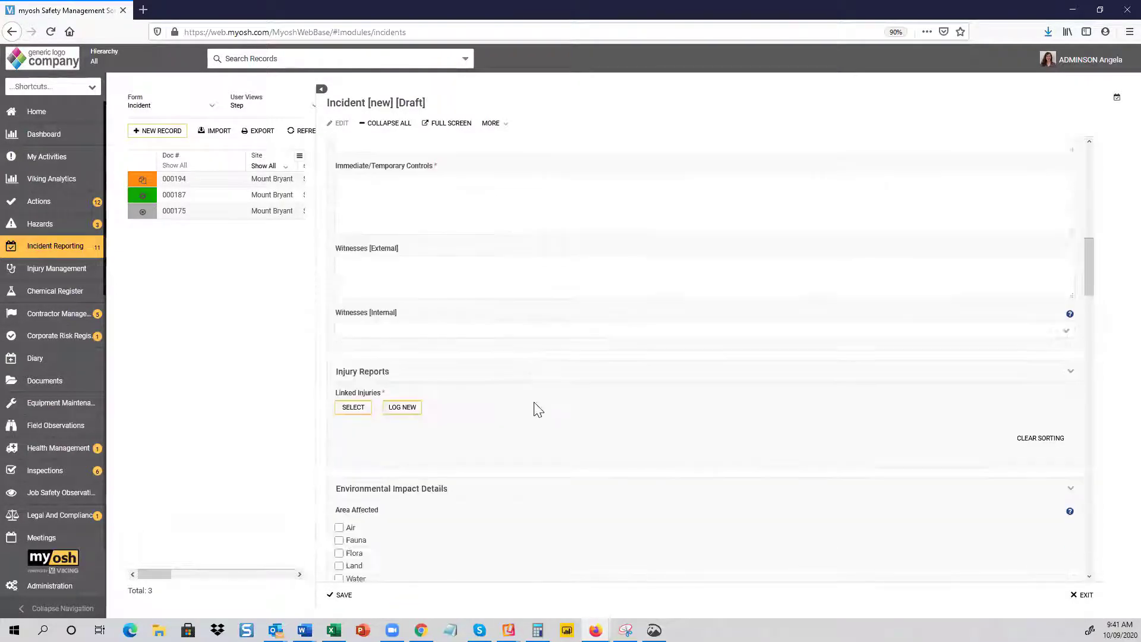
{"action": "scroll", "coordinate": [533, 407], "scroll_direction": "down", "scroll_amount": 3}
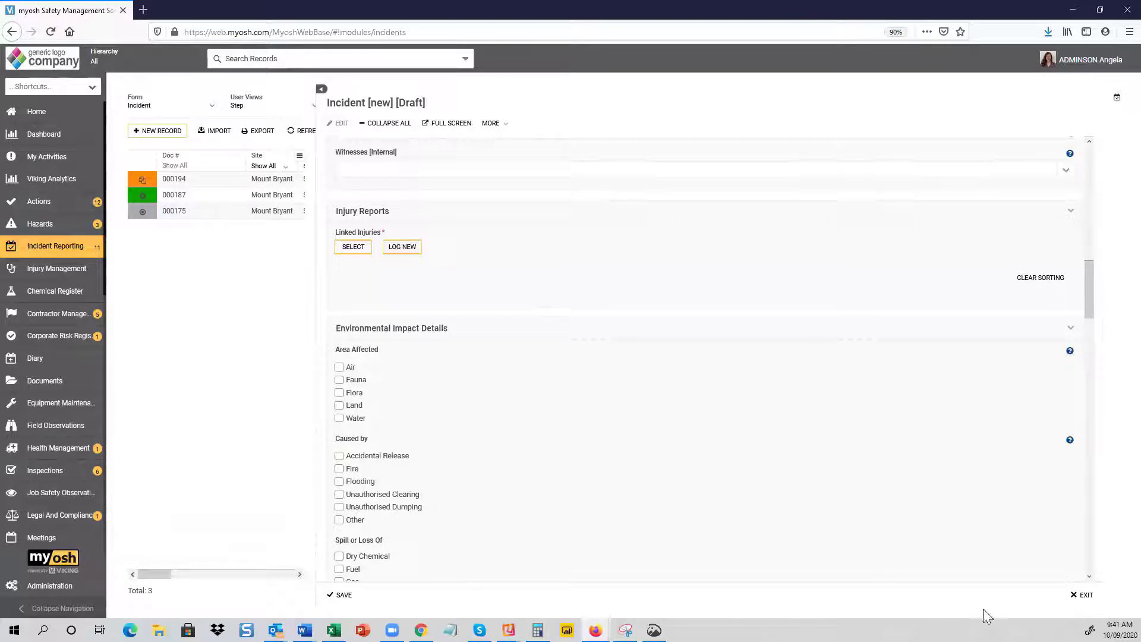
{"action": "left_click", "coordinate": [1080, 597]}
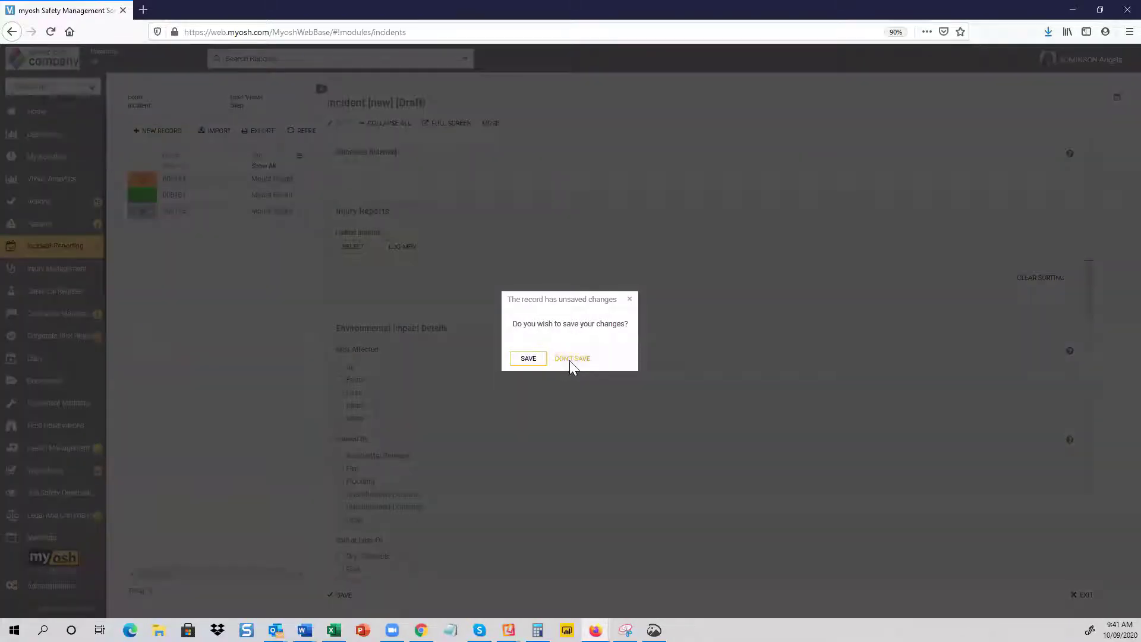
{"action": "left_click", "coordinate": [567, 362]}
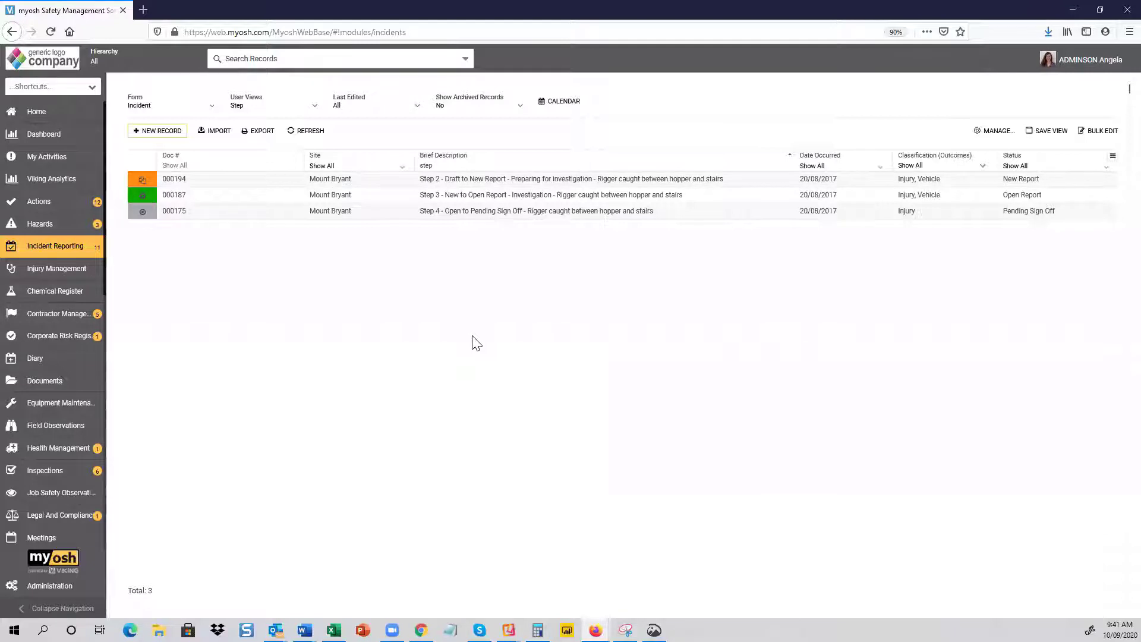
Open the "Step 2 - Draft to New Report" incident for editing and review its Report fields and classifications.
{"action": "left_click", "coordinate": [457, 186]}
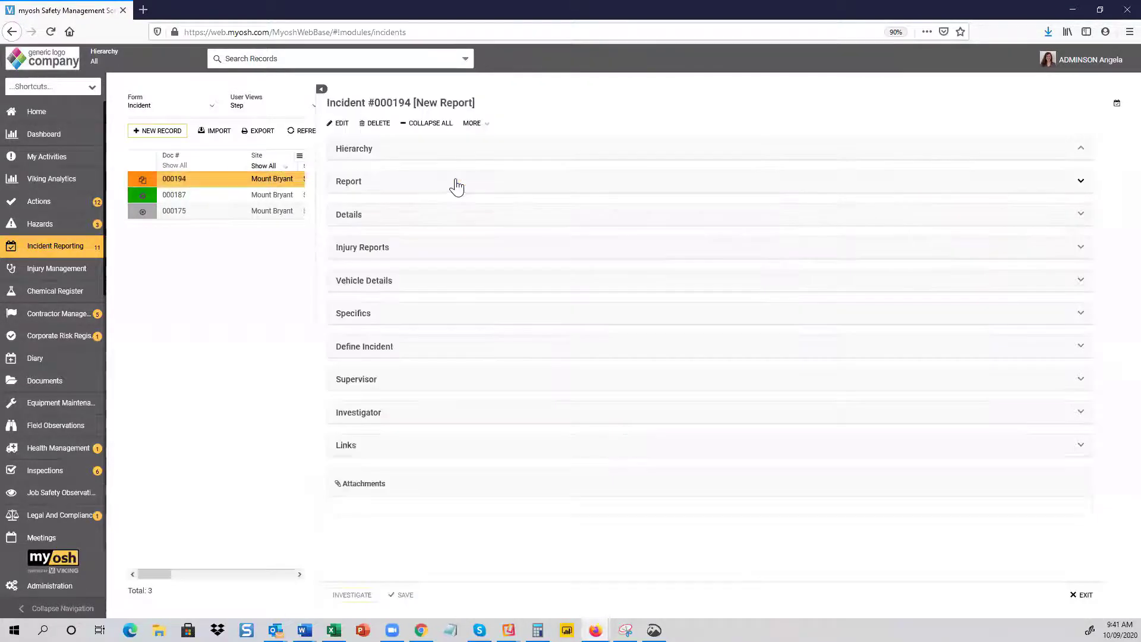
{"action": "left_click", "coordinate": [340, 125]}
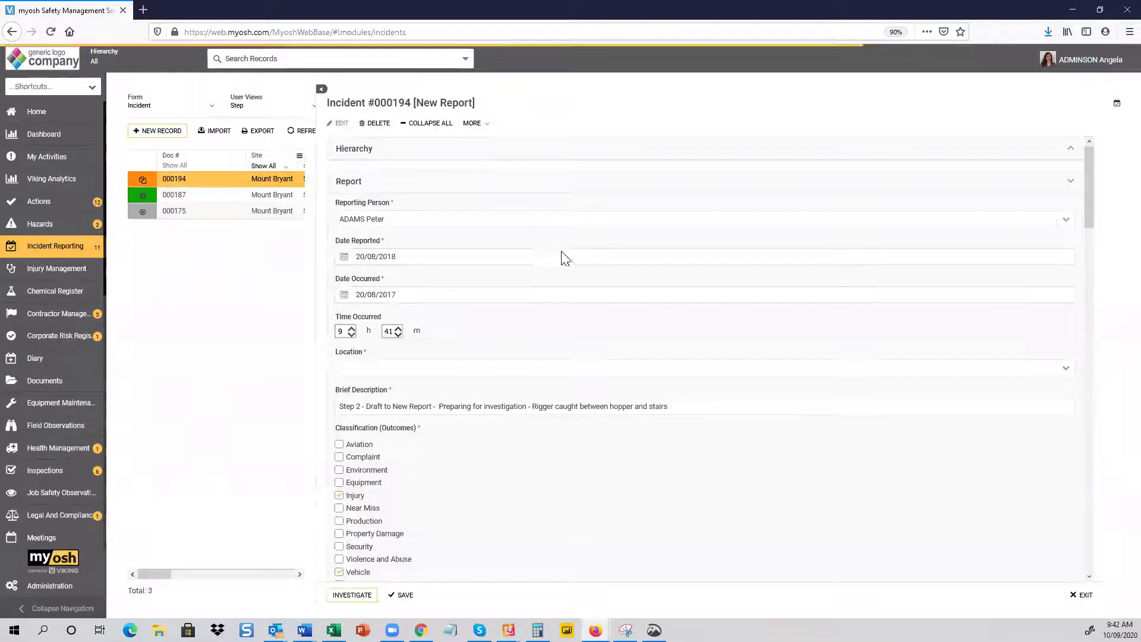
{"action": "scroll", "coordinate": [542, 351], "scroll_direction": "down", "scroll_amount": 3}
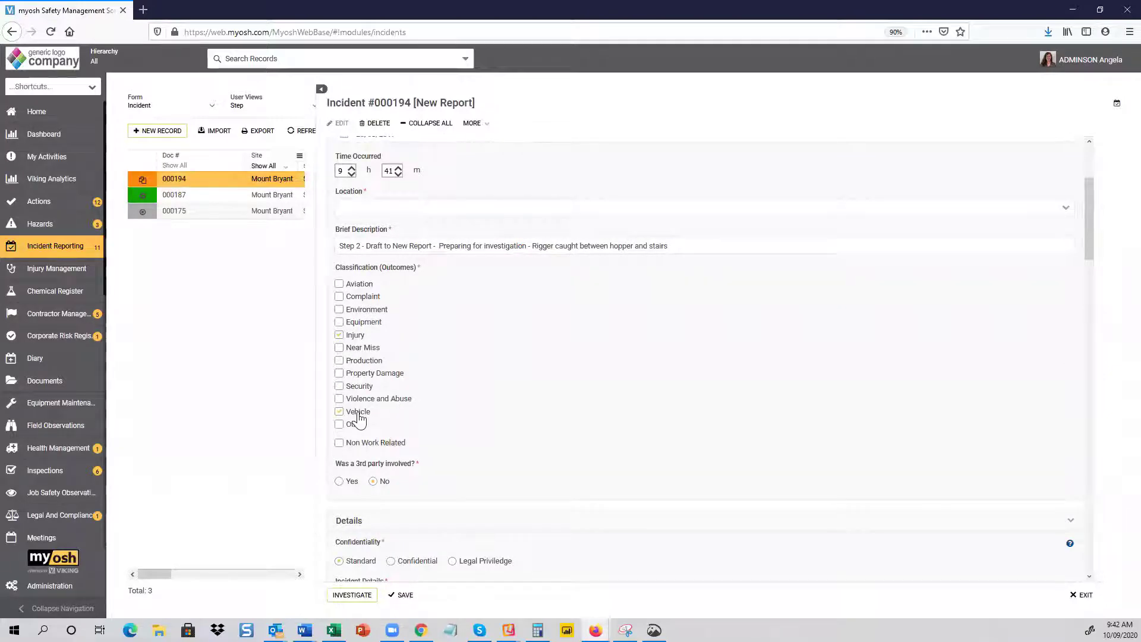
{"action": "scroll", "coordinate": [634, 340], "scroll_direction": "down", "scroll_amount": 2}
{"action": "scroll", "coordinate": [634, 339], "scroll_direction": "up", "scroll_amount": 3}
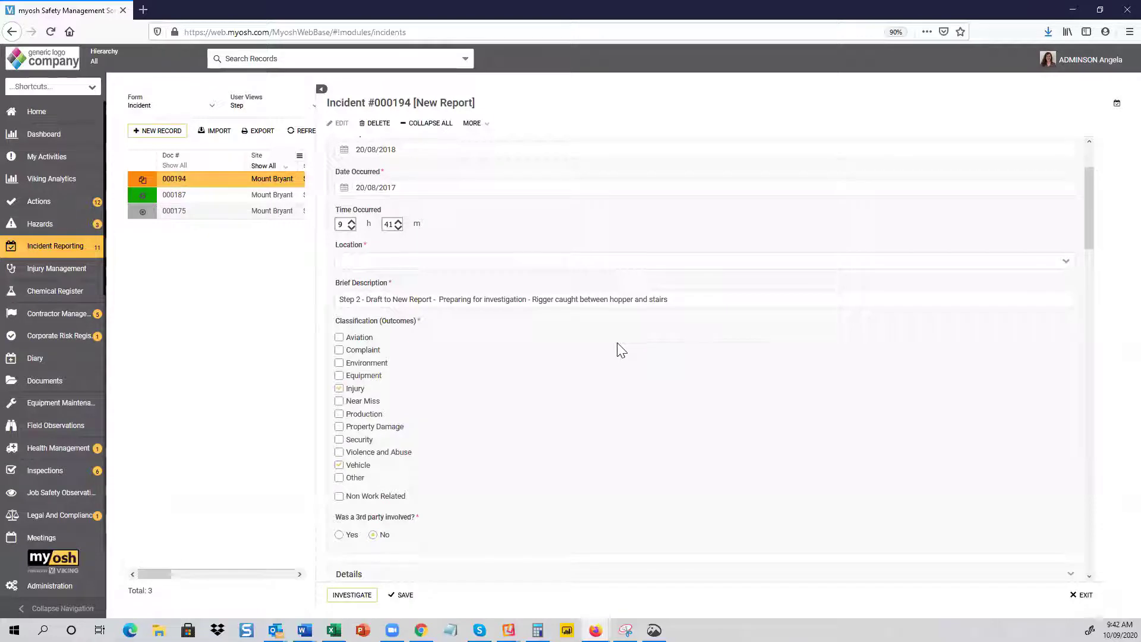
Review the incident's Details, Injury Reports and Vehicle Details sections, and collapse all sections of the form.
{"action": "scroll", "coordinate": [618, 346], "scroll_direction": "down", "scroll_amount": 6}
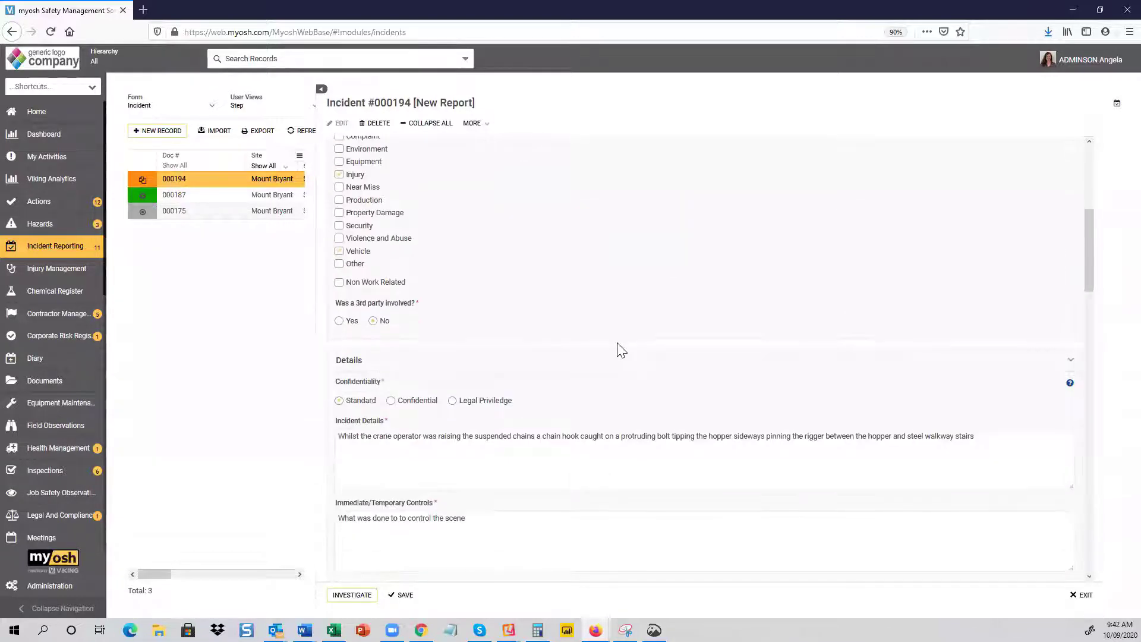
{"action": "scroll", "coordinate": [621, 349], "scroll_direction": "down", "scroll_amount": 2}
{"action": "scroll", "coordinate": [621, 349], "scroll_direction": "down", "scroll_amount": 5}
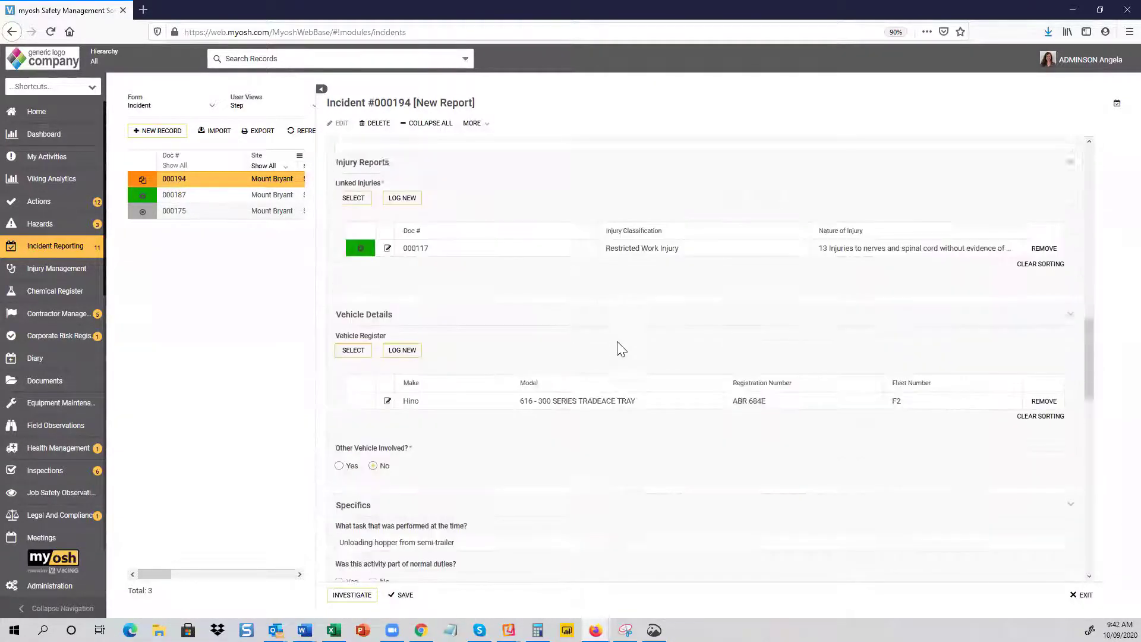
{"action": "scroll", "coordinate": [615, 343], "scroll_direction": "up", "scroll_amount": 10}
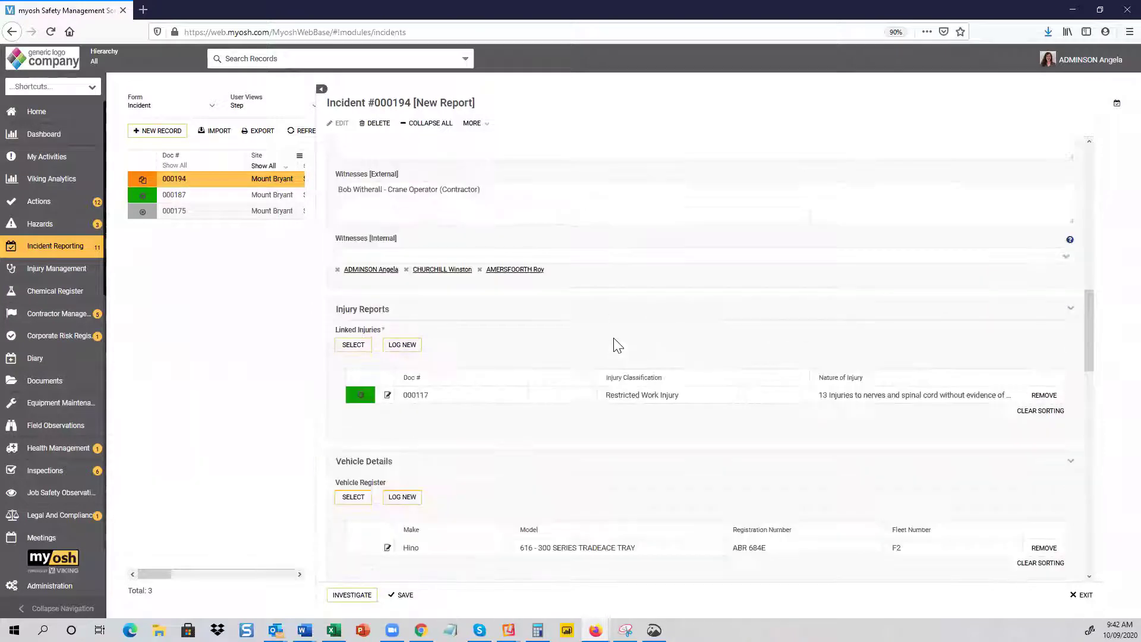
{"action": "left_click", "coordinate": [440, 123]}
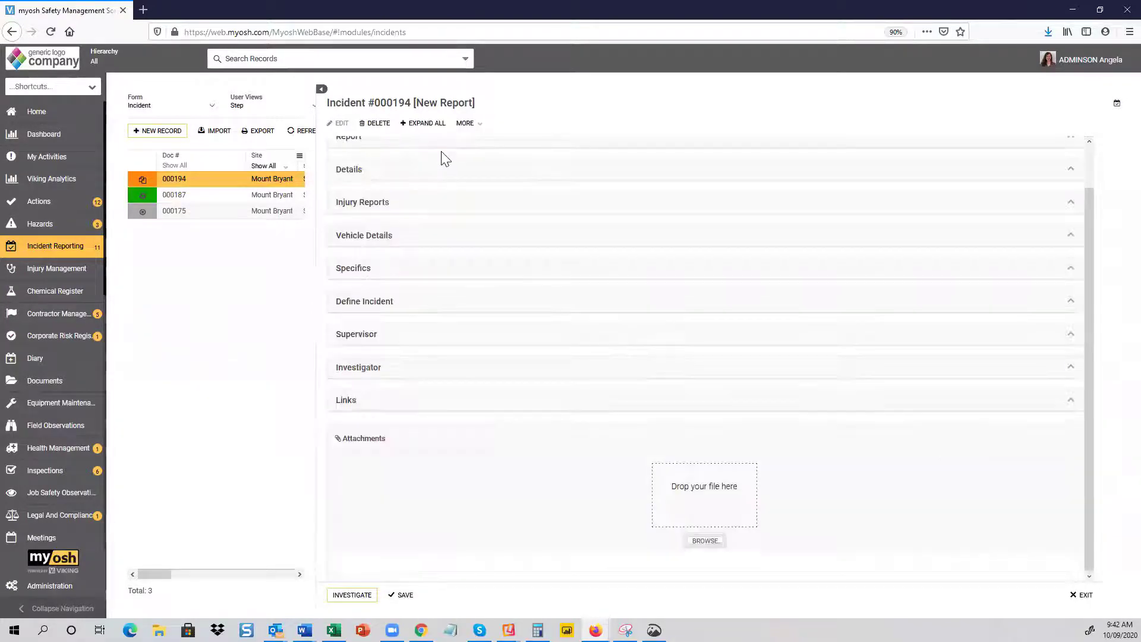
{"action": "scroll", "coordinate": [502, 262], "scroll_direction": "up", "scroll_amount": 2}
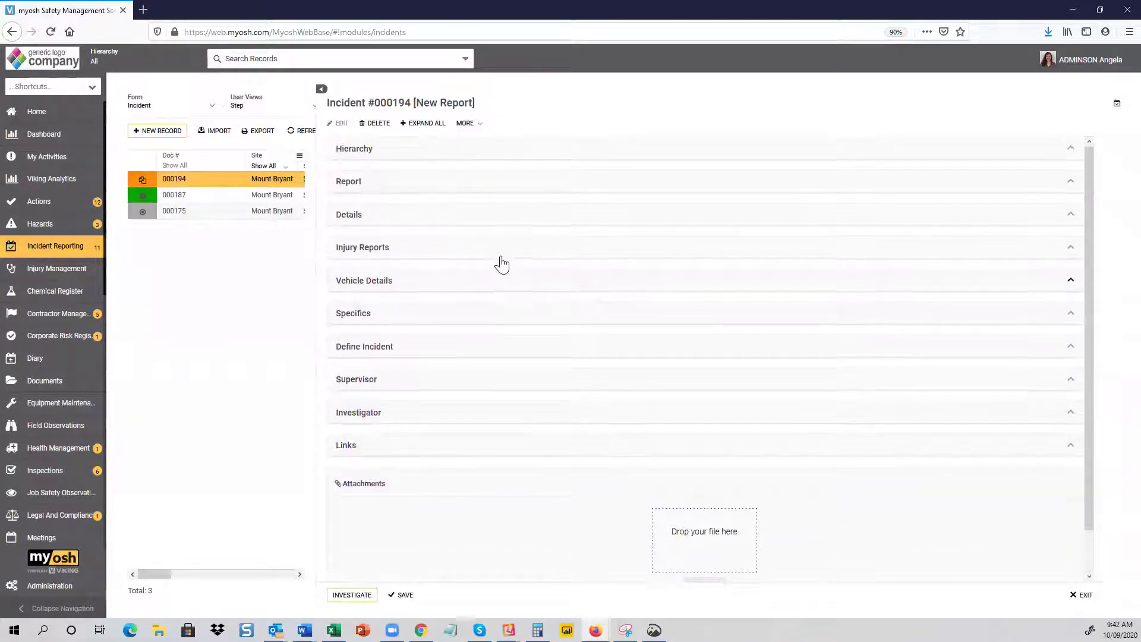
Expand the Report section, review its fields and outcome classifications, and collapse it again.
{"action": "left_click", "coordinate": [342, 184]}
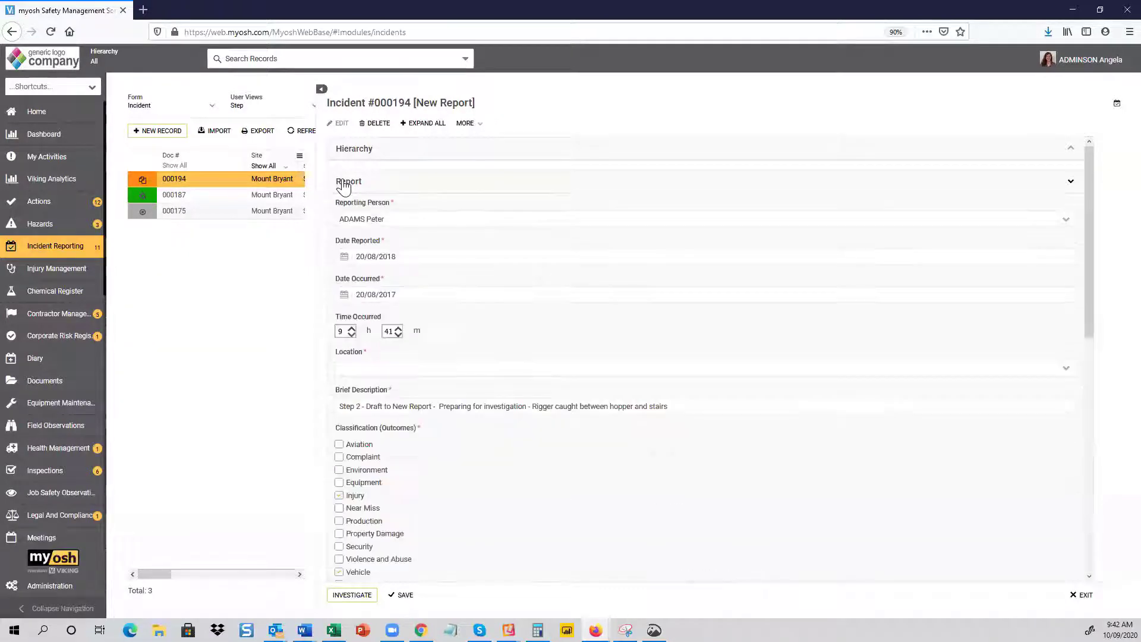
{"action": "scroll", "coordinate": [487, 381], "scroll_direction": "down", "scroll_amount": 3}
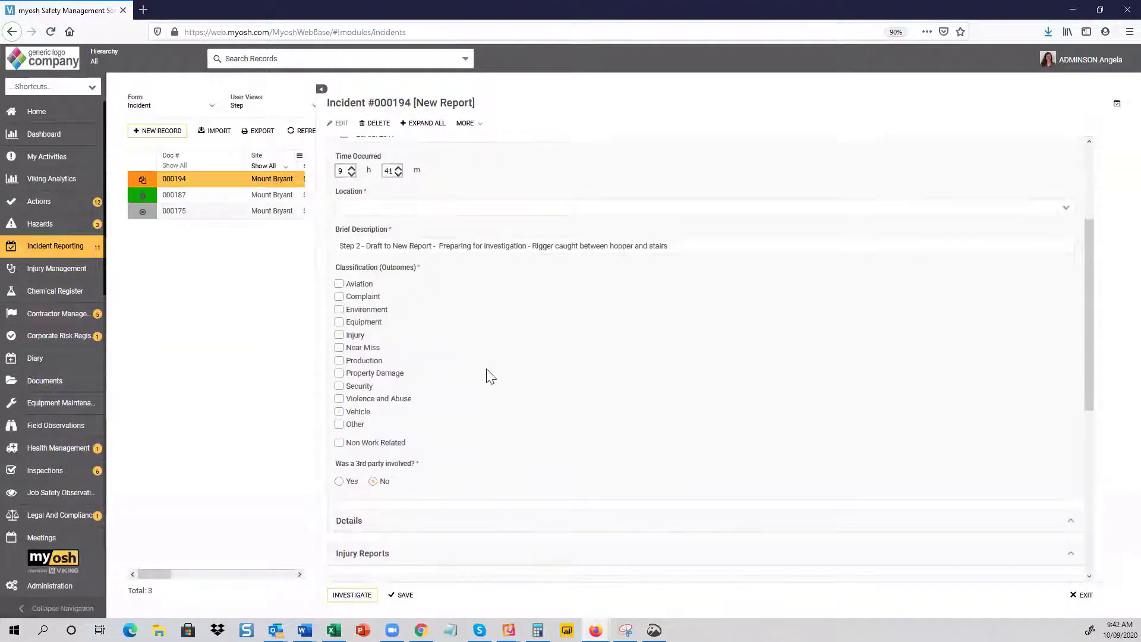
{"action": "scroll", "coordinate": [488, 356], "scroll_direction": "up", "scroll_amount": 3}
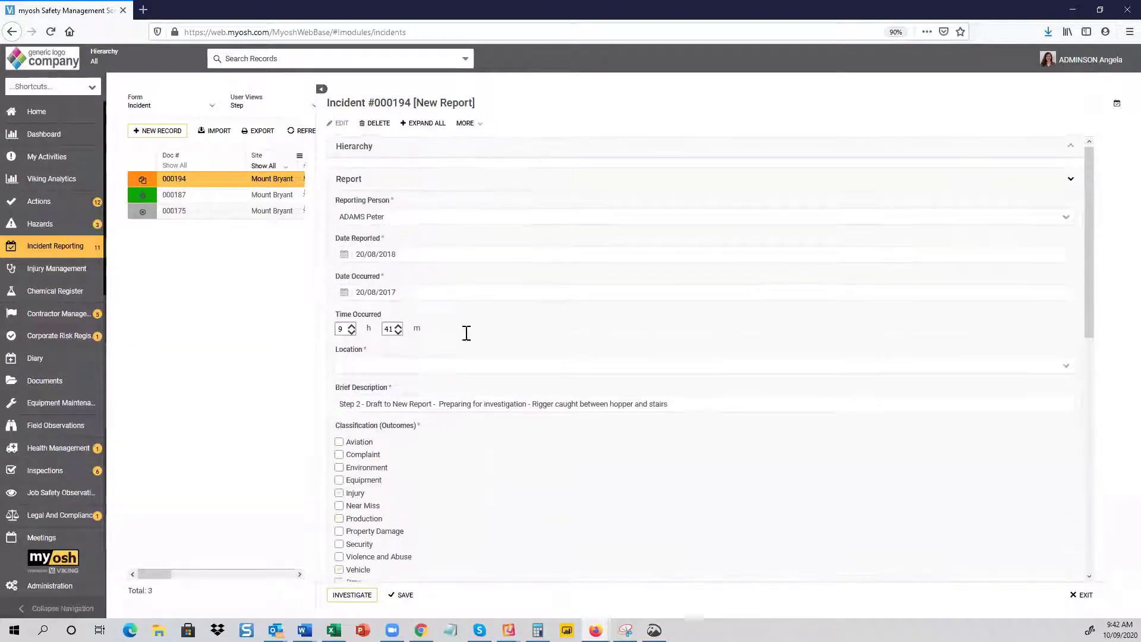
{"action": "left_click", "coordinate": [349, 184]}
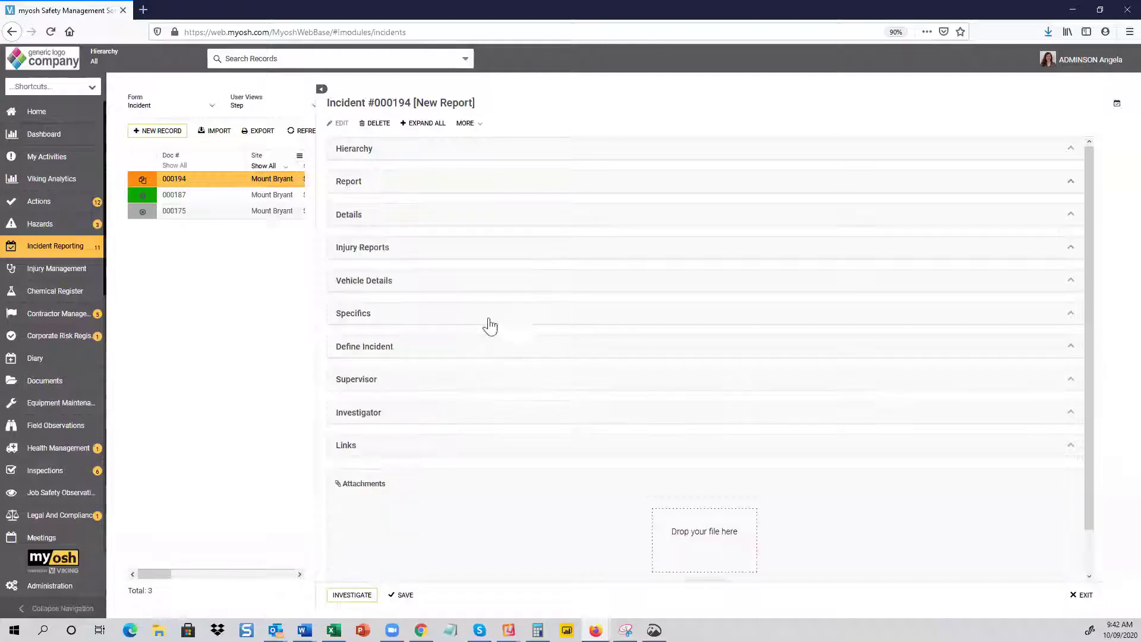
Expand Injury Reports, open the linked Restricted Work Injury record, and view the involved person's employee info.
{"action": "left_click", "coordinate": [357, 256]}
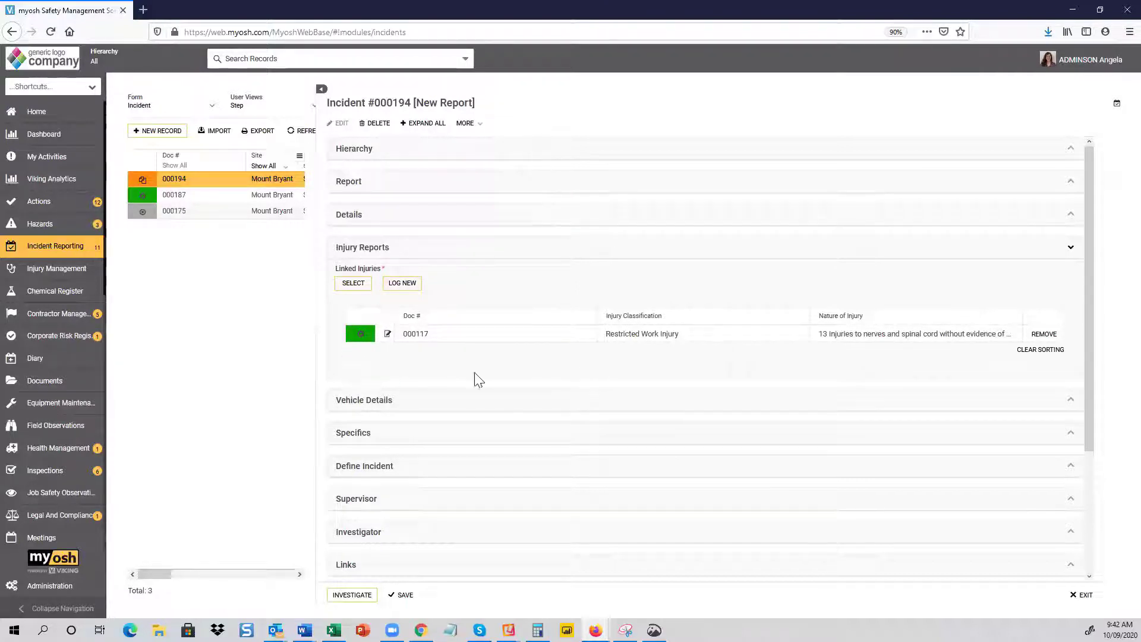
{"action": "left_click", "coordinate": [630, 338]}
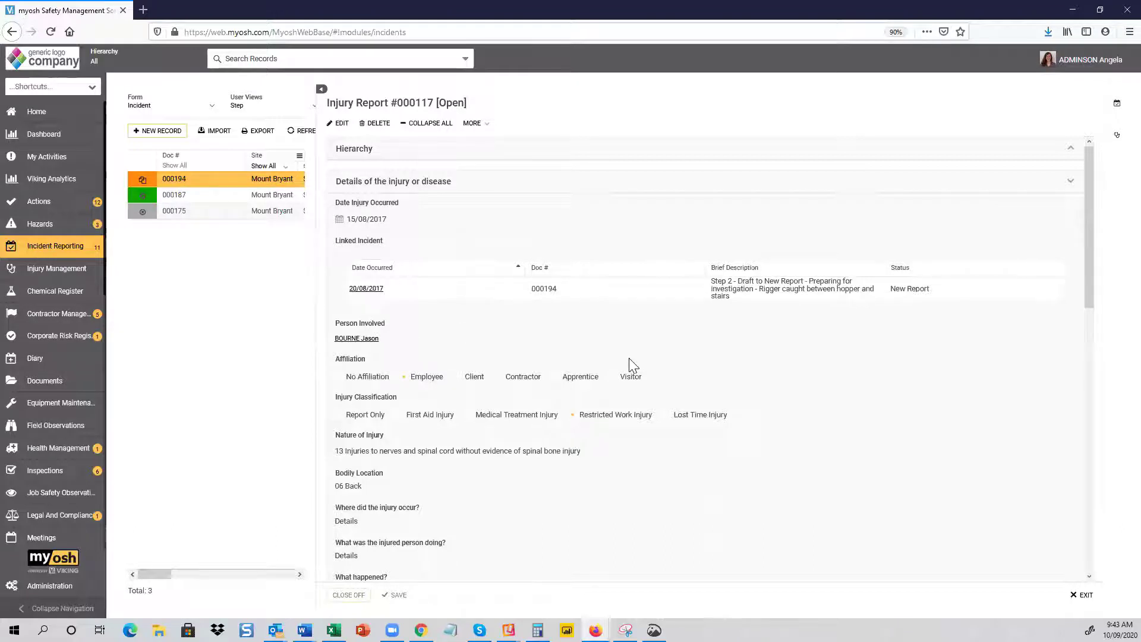
{"action": "left_click", "coordinate": [368, 346]}
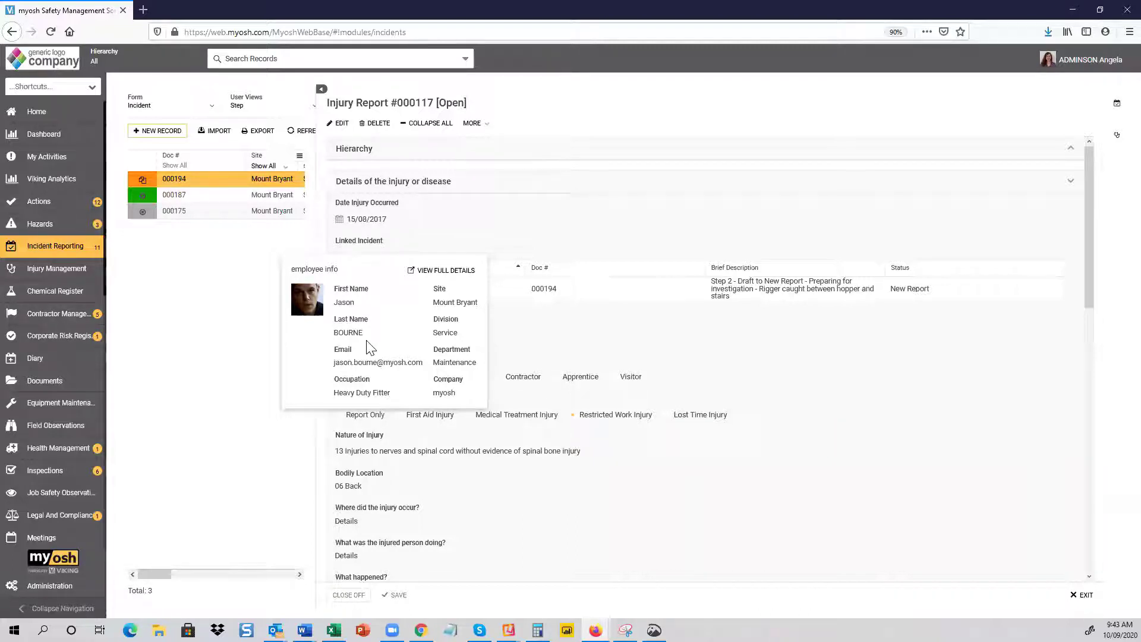
View the injured employee's full details, review the account settings and training management records, and close the user record.
{"action": "left_click", "coordinate": [428, 275]}
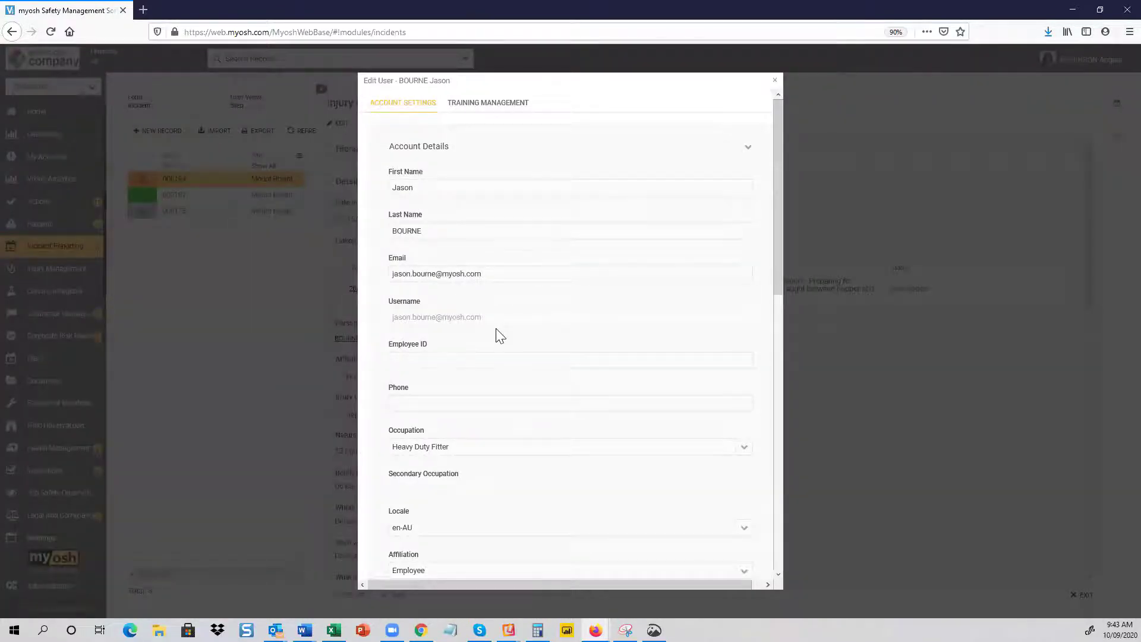
{"action": "scroll", "coordinate": [496, 336], "scroll_direction": "down", "scroll_amount": 5}
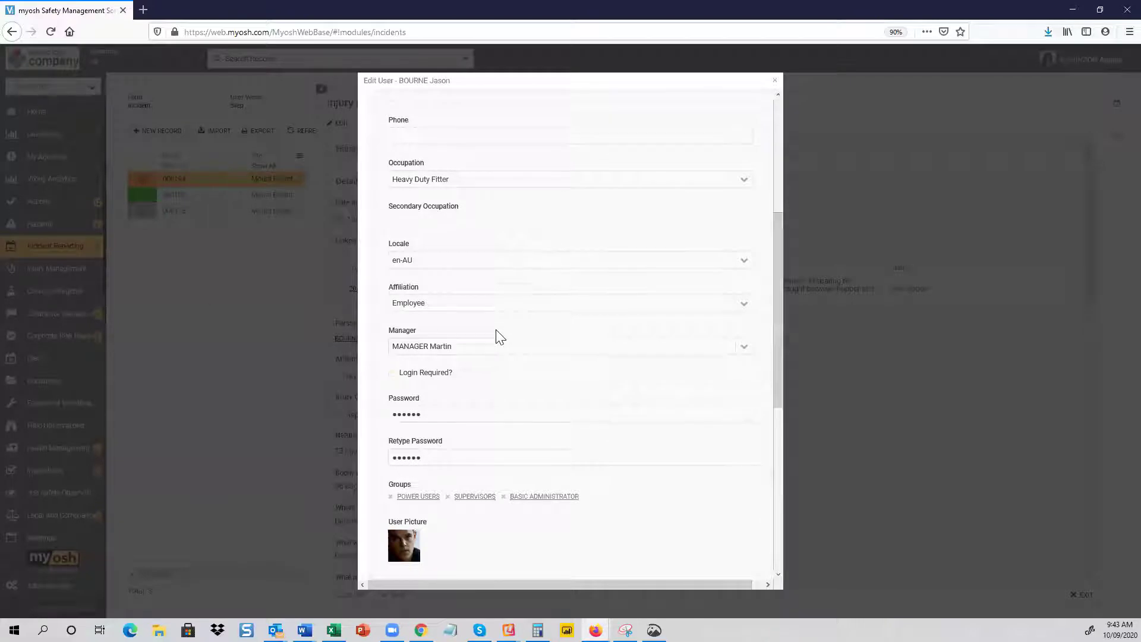
{"action": "scroll", "coordinate": [496, 335], "scroll_direction": "down", "scroll_amount": 3}
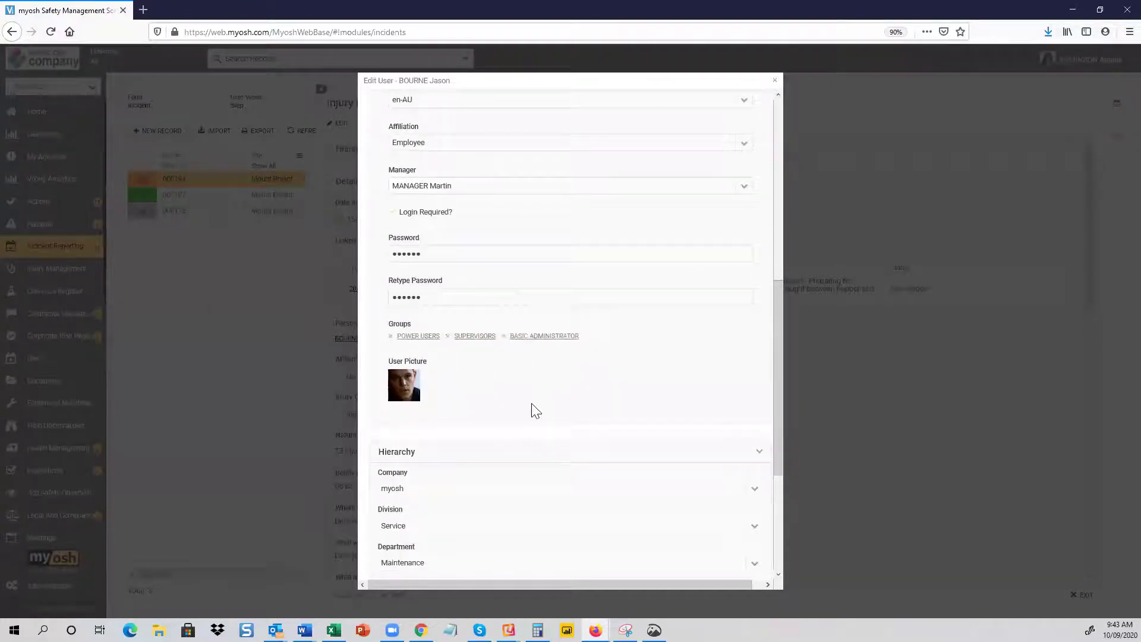
{"action": "scroll", "coordinate": [532, 410], "scroll_direction": "up", "scroll_amount": 8}
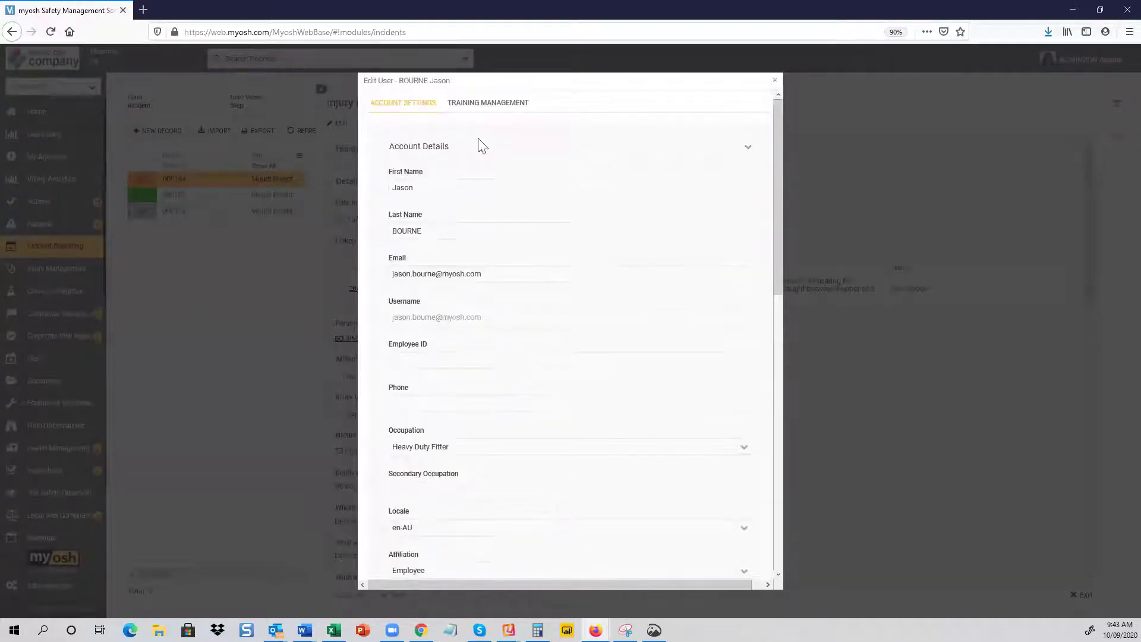
{"action": "left_click", "coordinate": [487, 105]}
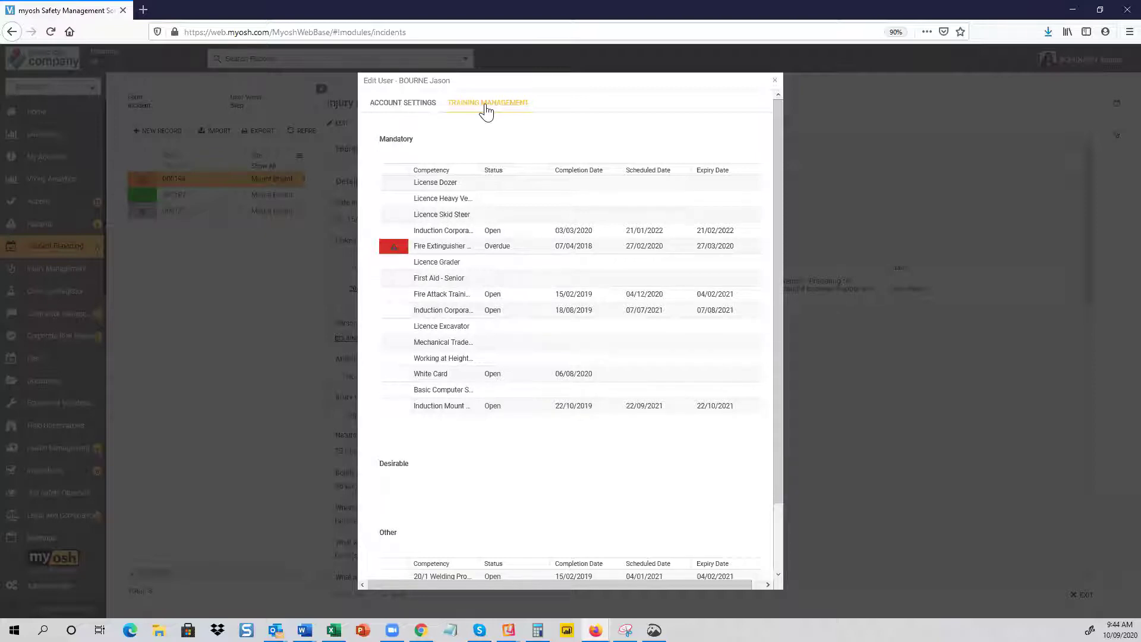
{"action": "left_click", "coordinate": [776, 86]}
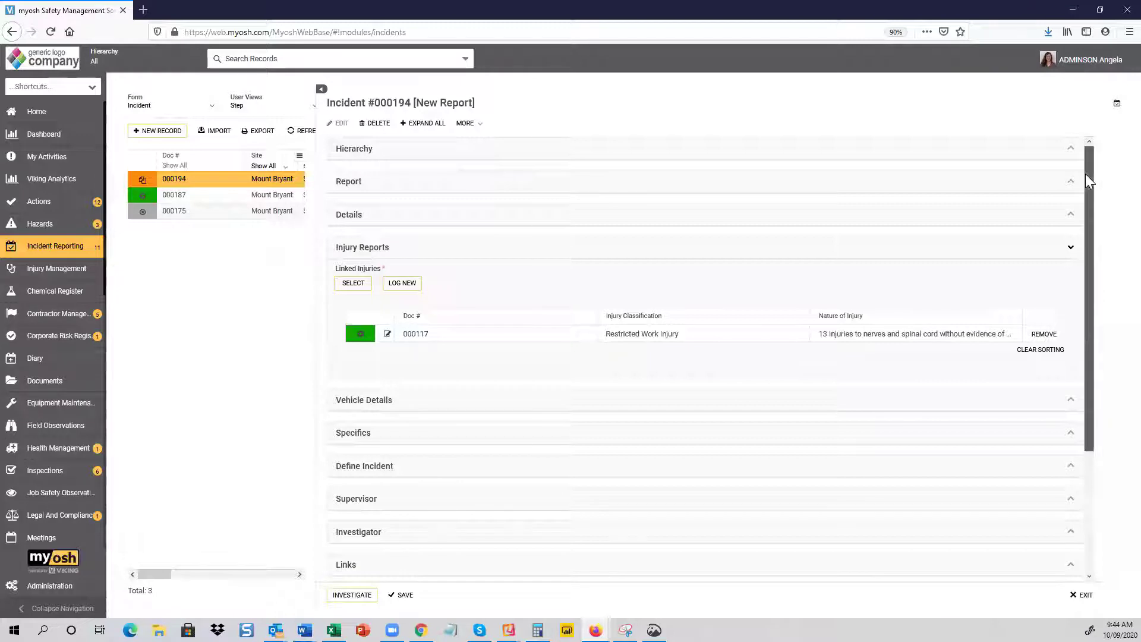
Expand the incident's Links section and review its associated actions and hazards.
{"action": "left_click_drag", "start_coordinate": [1088, 178], "coordinate": [1087, 214]}
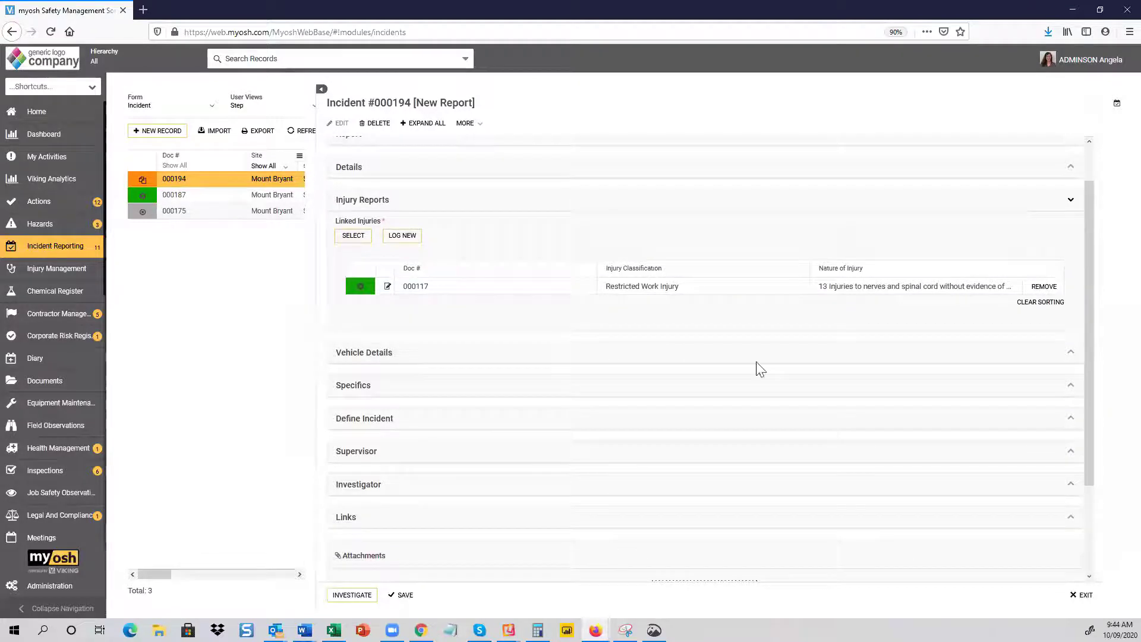
{"action": "left_click", "coordinate": [349, 528]}
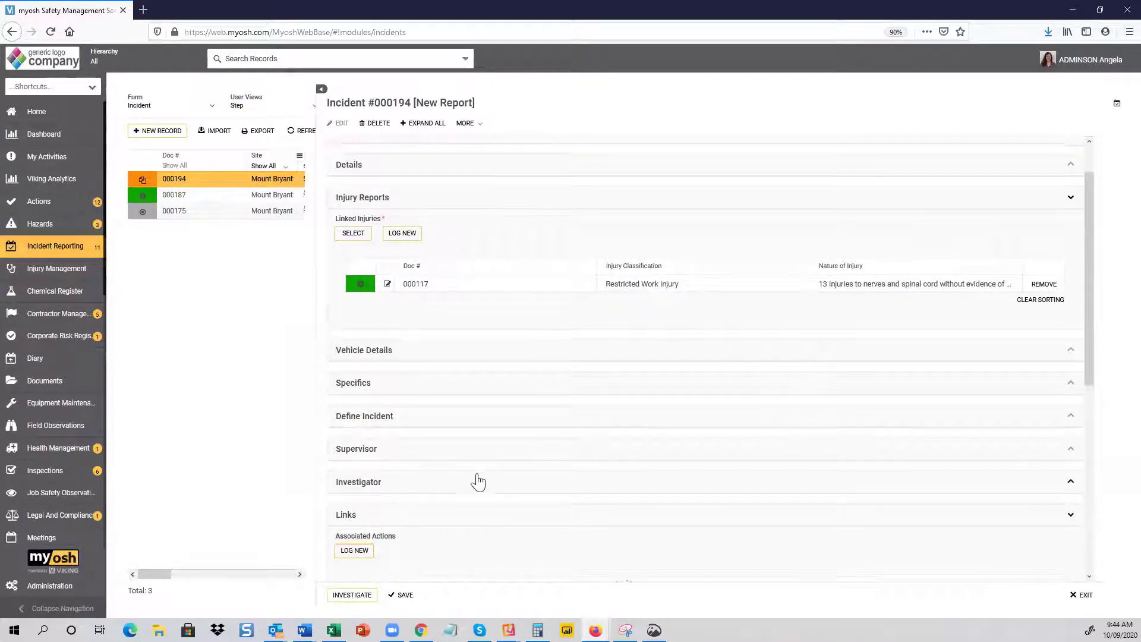
{"action": "scroll", "coordinate": [476, 475], "scroll_direction": "down", "scroll_amount": 3}
{"action": "scroll", "coordinate": [480, 469], "scroll_direction": "down", "scroll_amount": 1}
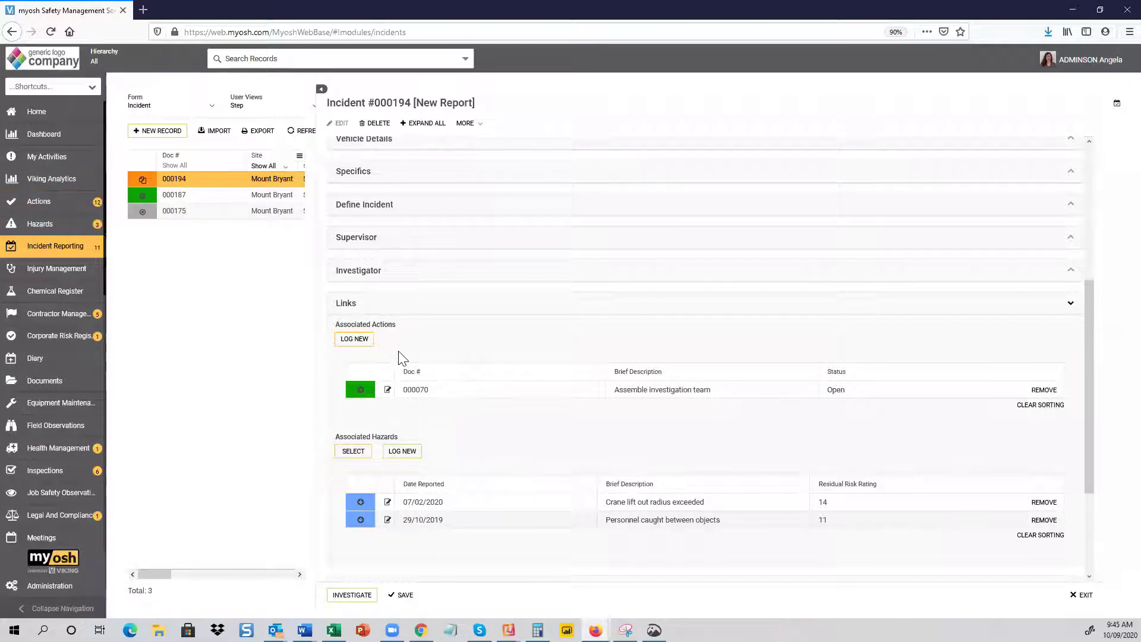
Open the associated action "Assemble investigation team", review its workflow and action details, and exit back to the incident.
{"action": "left_click", "coordinate": [358, 340]}
{"action": "left_click", "coordinate": [412, 393]}
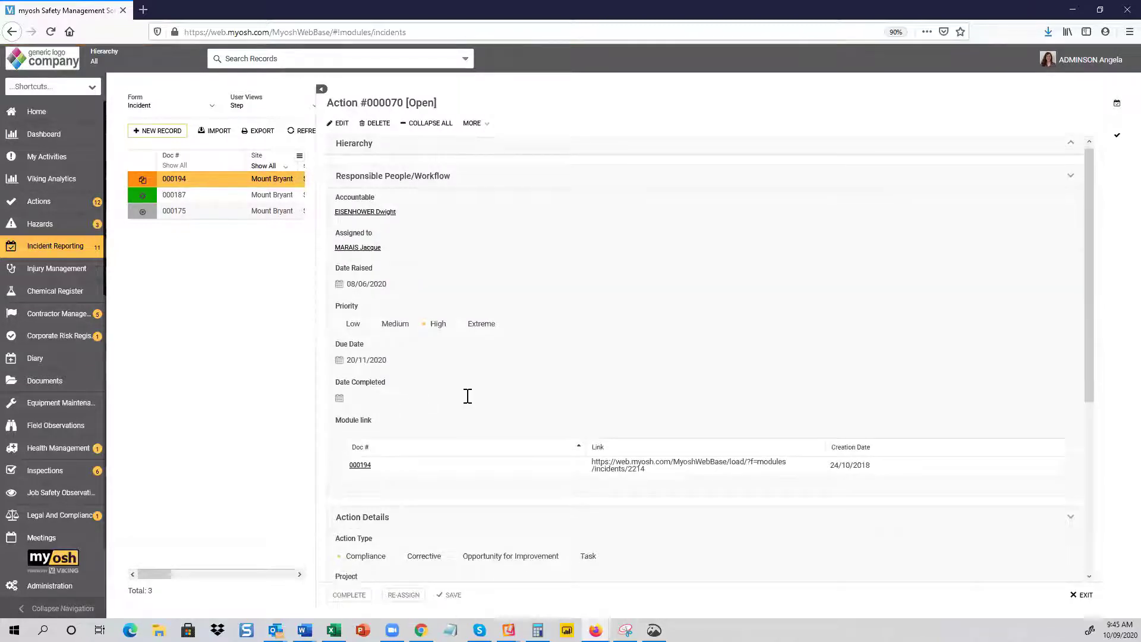
{"action": "scroll", "coordinate": [466, 397], "scroll_direction": "down", "scroll_amount": 3}
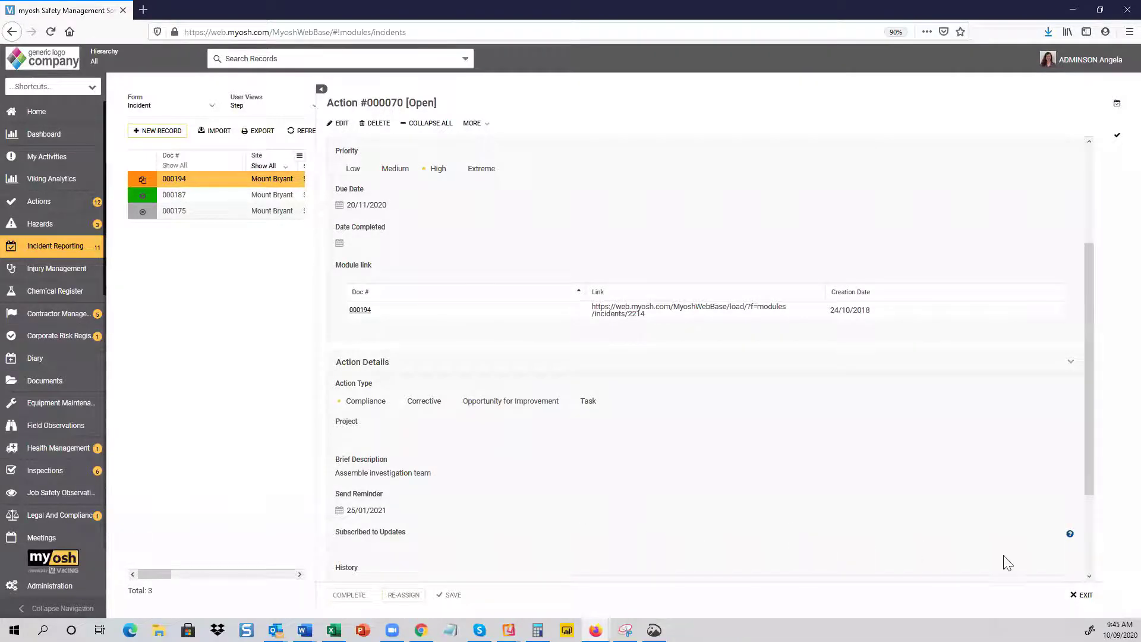
{"action": "left_click", "coordinate": [1081, 595]}
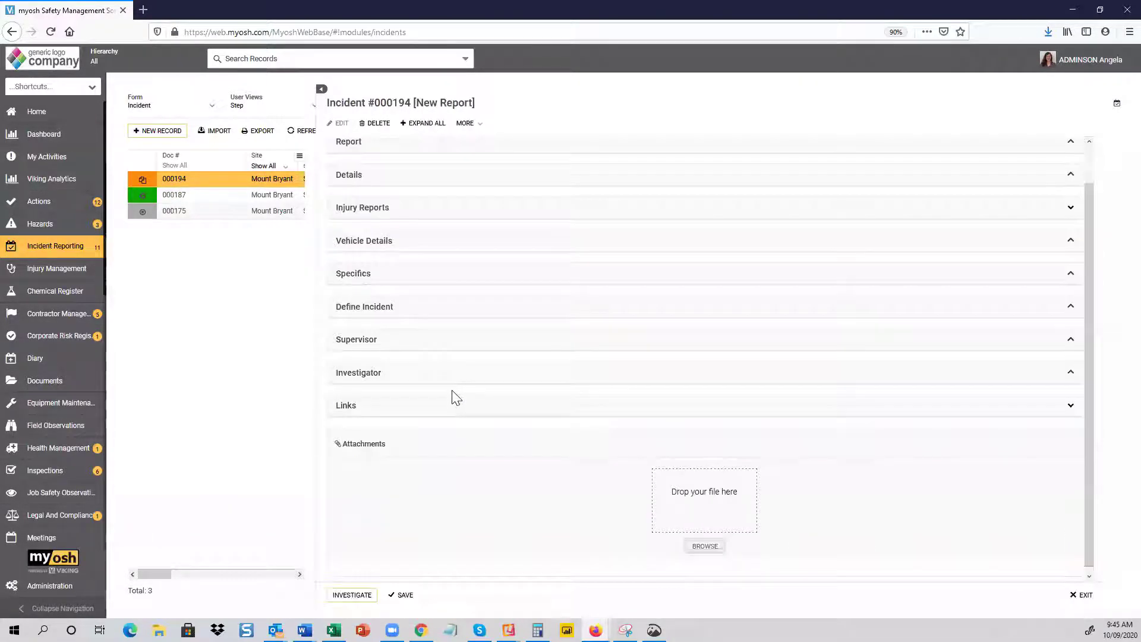
Filter the hazards available for linking by controls containing "scaf", select "Equipment failure", and cancel without linking it.
{"action": "left_click_drag", "start_coordinate": [1087, 274], "coordinate": [1103, 466]}
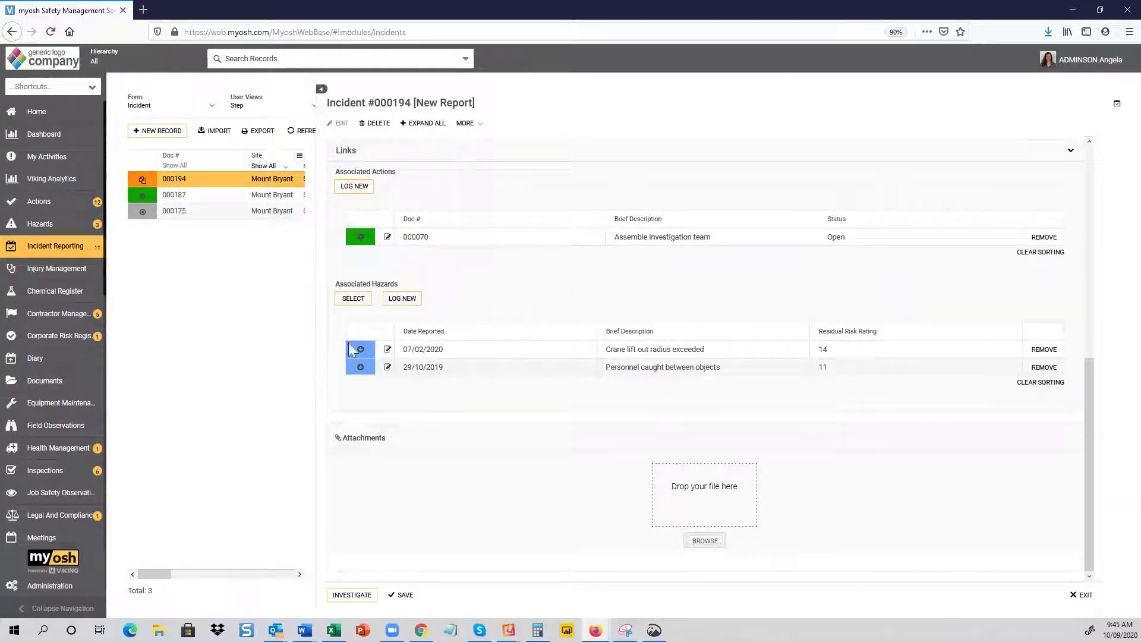
{"action": "left_click", "coordinate": [360, 306]}
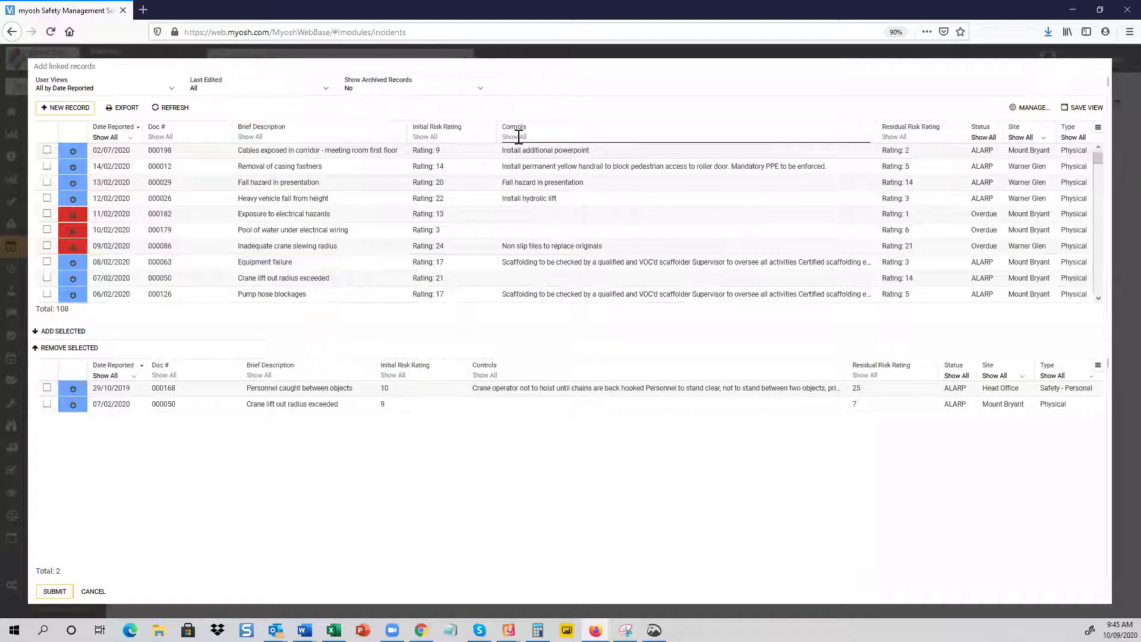
{"action": "type", "text": "f"}
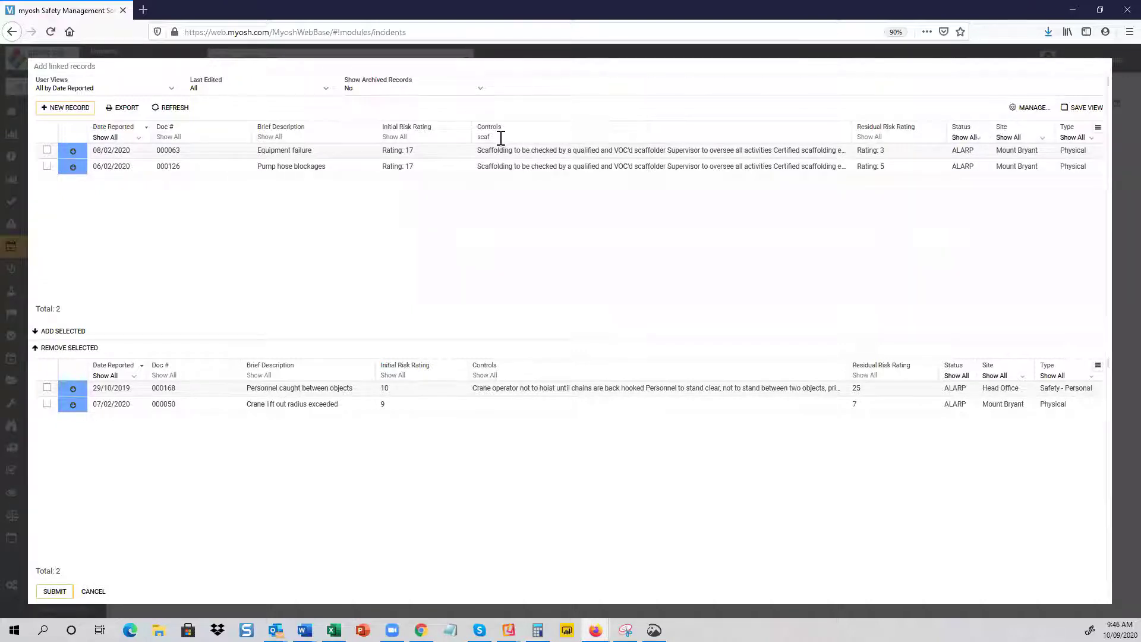
{"action": "left_click", "coordinate": [47, 150]}
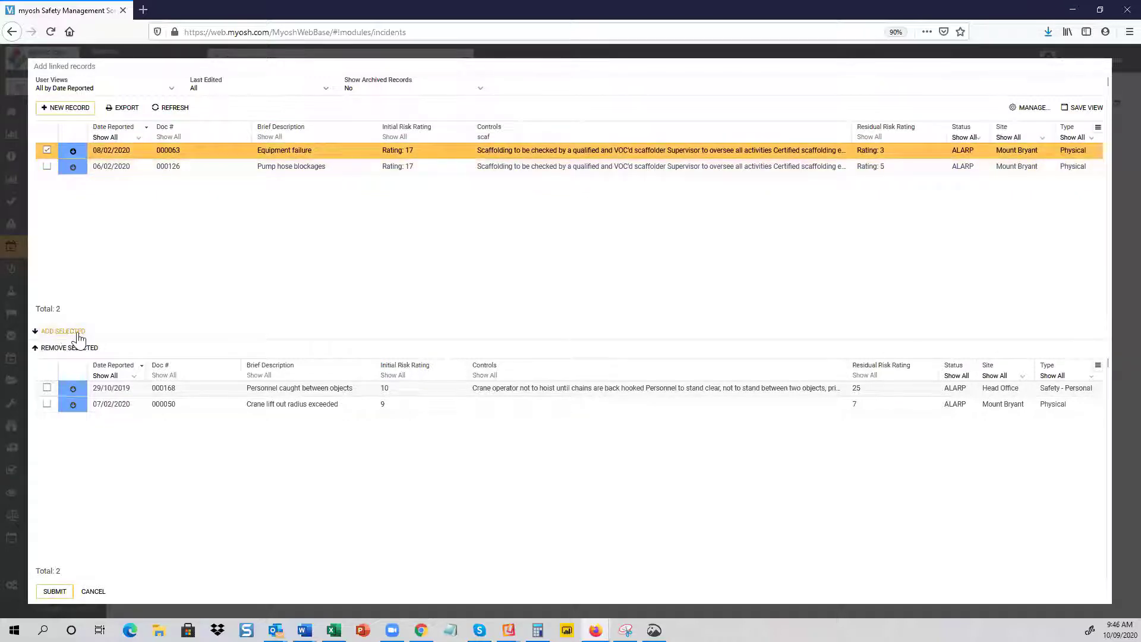
{"action": "left_click", "coordinate": [93, 591]}
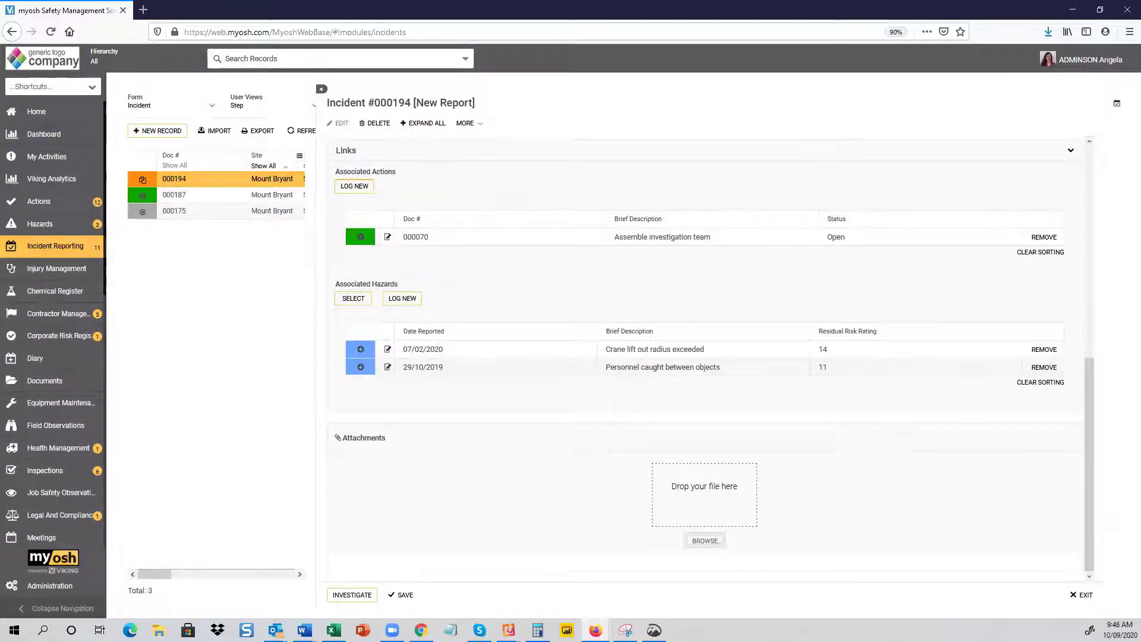
Exit the incident and switch the incident list to the Default user view.
{"action": "left_click", "coordinate": [1083, 594]}
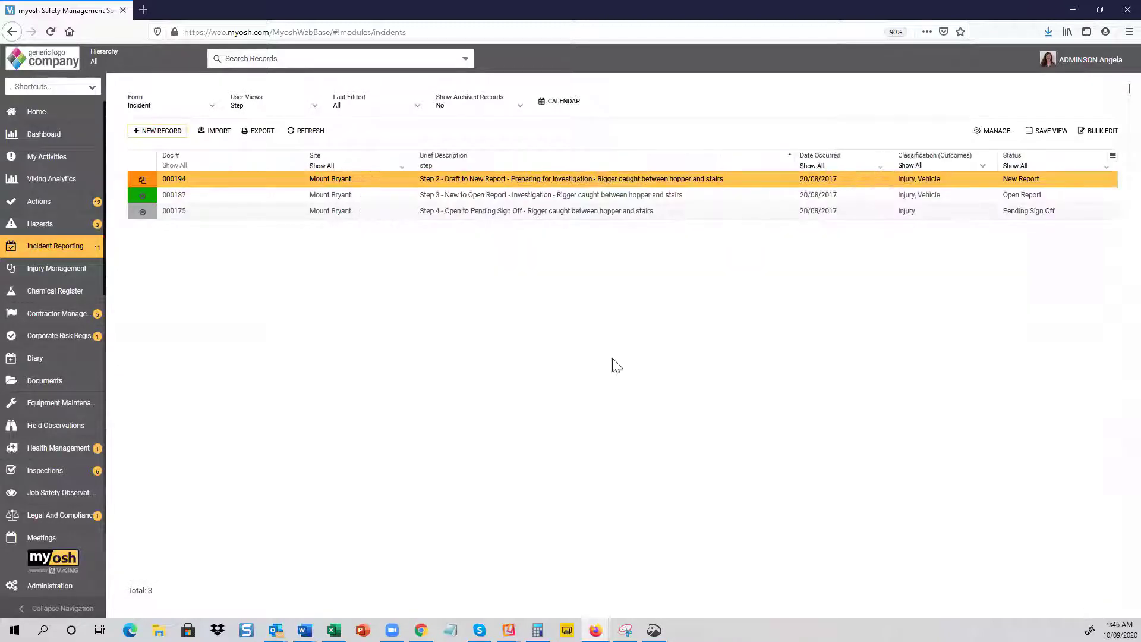
{"action": "left_click", "coordinate": [307, 109]}
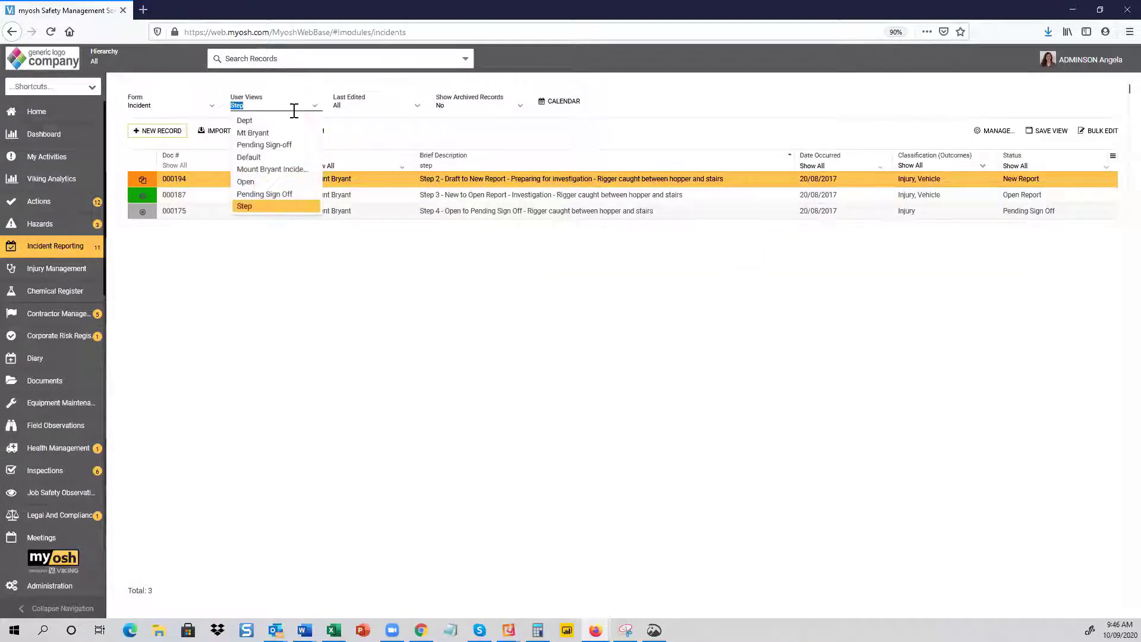
{"action": "left_click", "coordinate": [253, 158]}
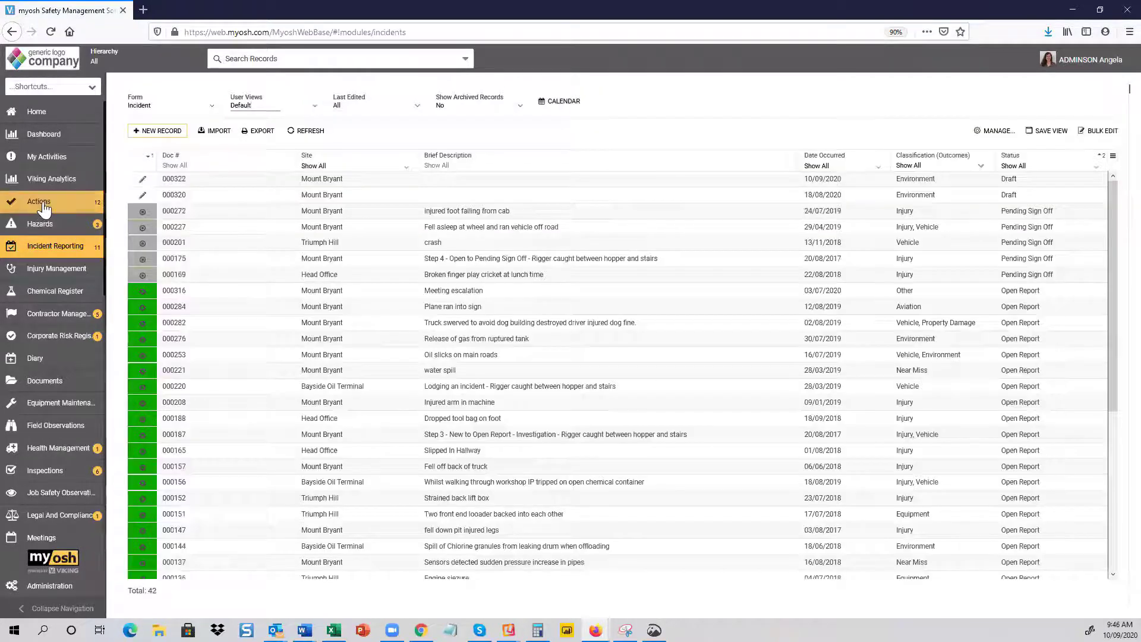
View the record list of the Actions module and that of the Hazards module.
{"action": "left_click", "coordinate": [44, 206]}
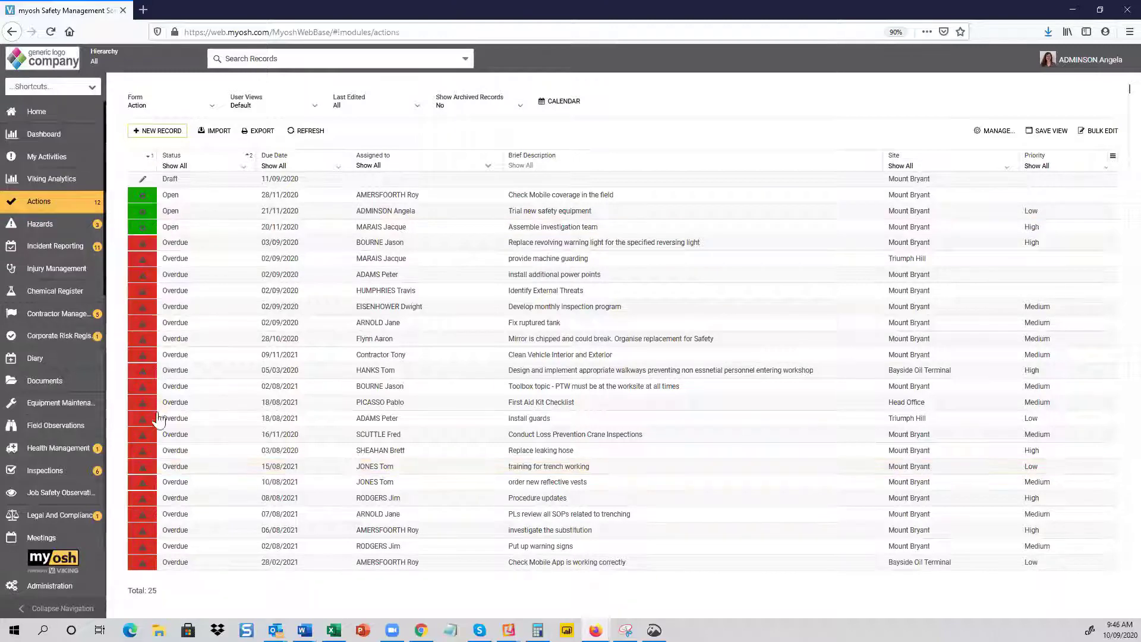
{"action": "left_click", "coordinate": [38, 232]}
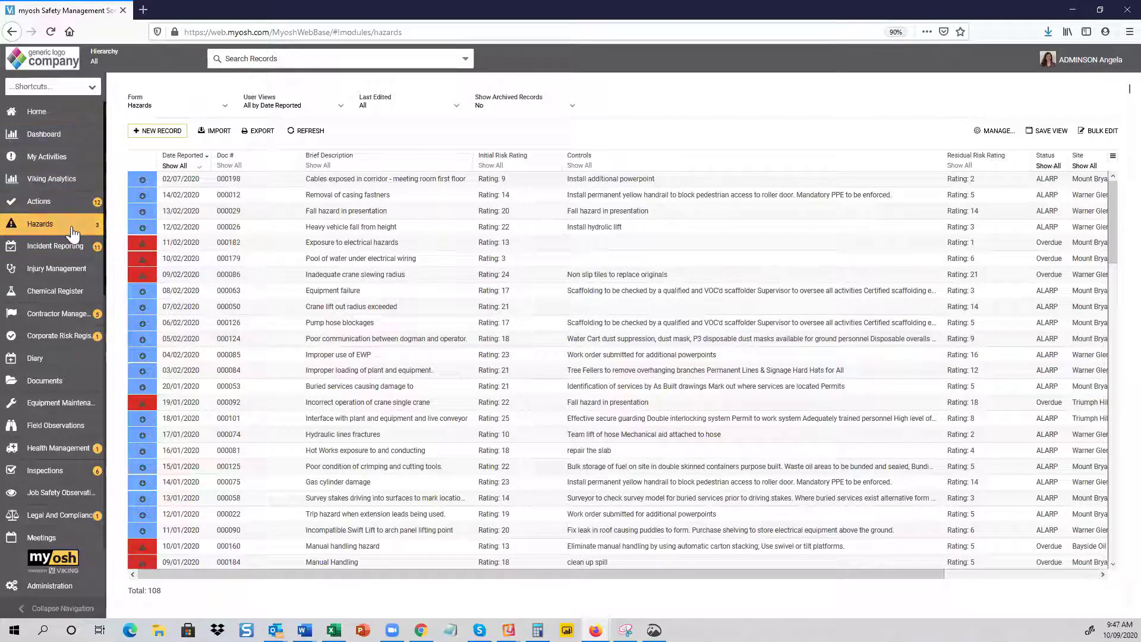
{"action": "mouse_move", "coordinate": [97, 229]}
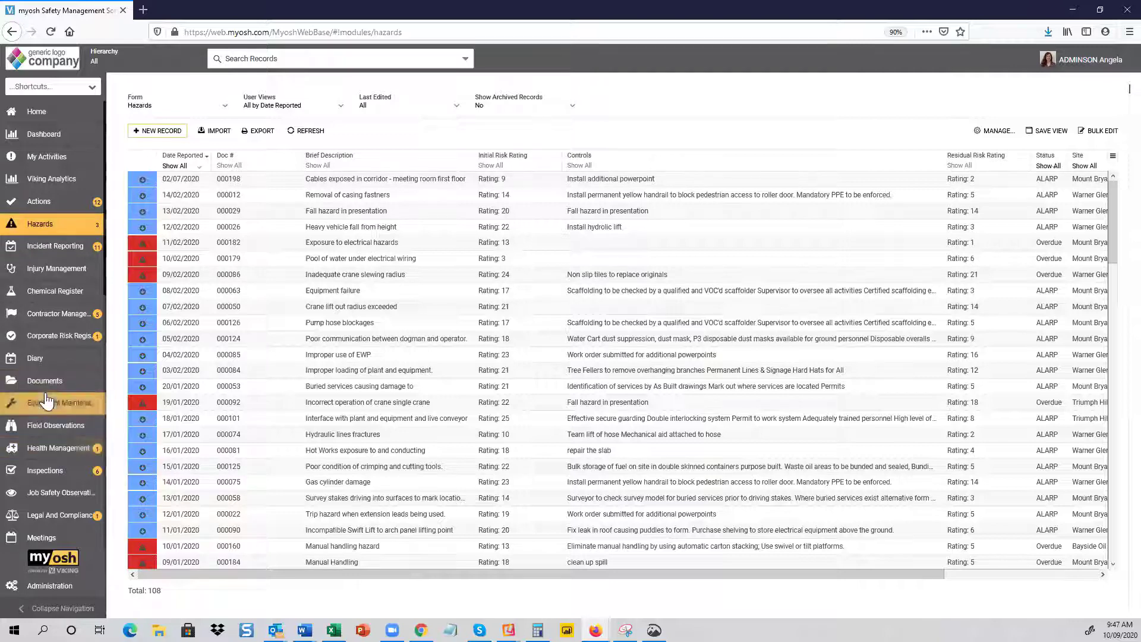
View the record list of the Training Records module.
{"action": "scroll", "coordinate": [51, 392], "scroll_direction": "down", "scroll_amount": 2}
{"action": "scroll", "coordinate": [50, 395], "scroll_direction": "down", "scroll_amount": 1}
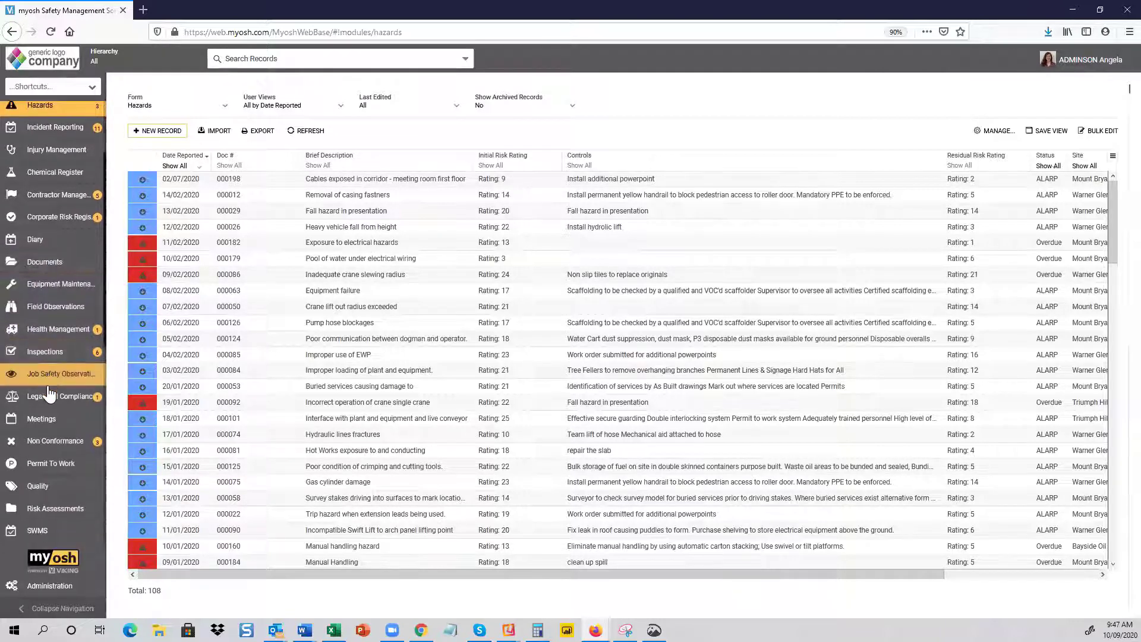
{"action": "left_click", "coordinate": [50, 513]}
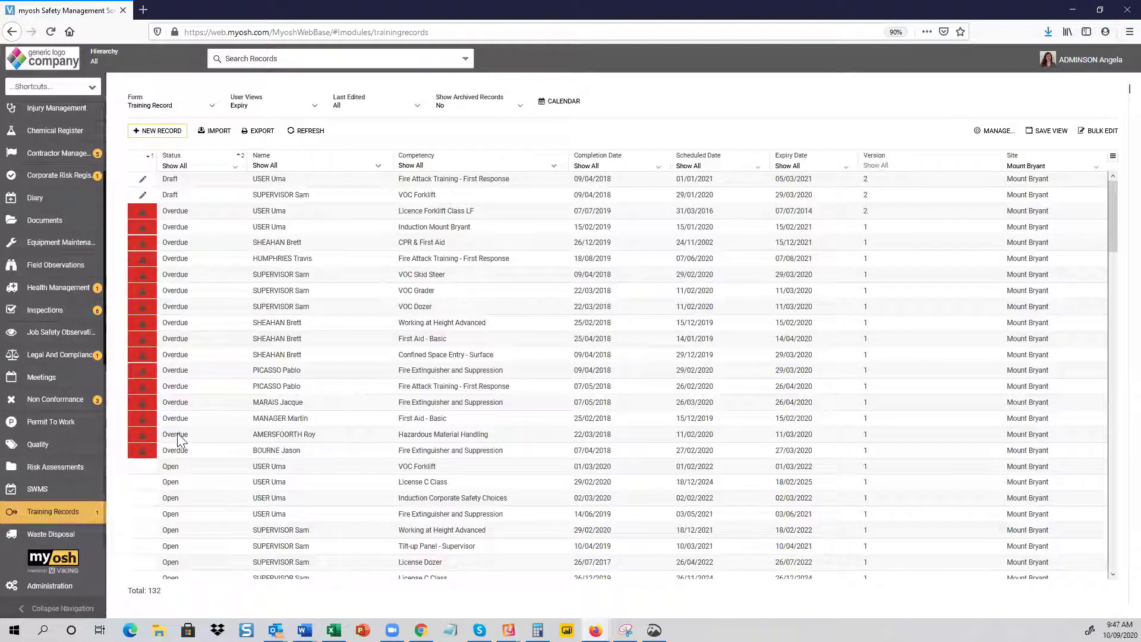
Arrange the training records browser window and the manager's training management window side by side, each about half the screen wide.
{"action": "left_click", "coordinate": [1100, 10]}
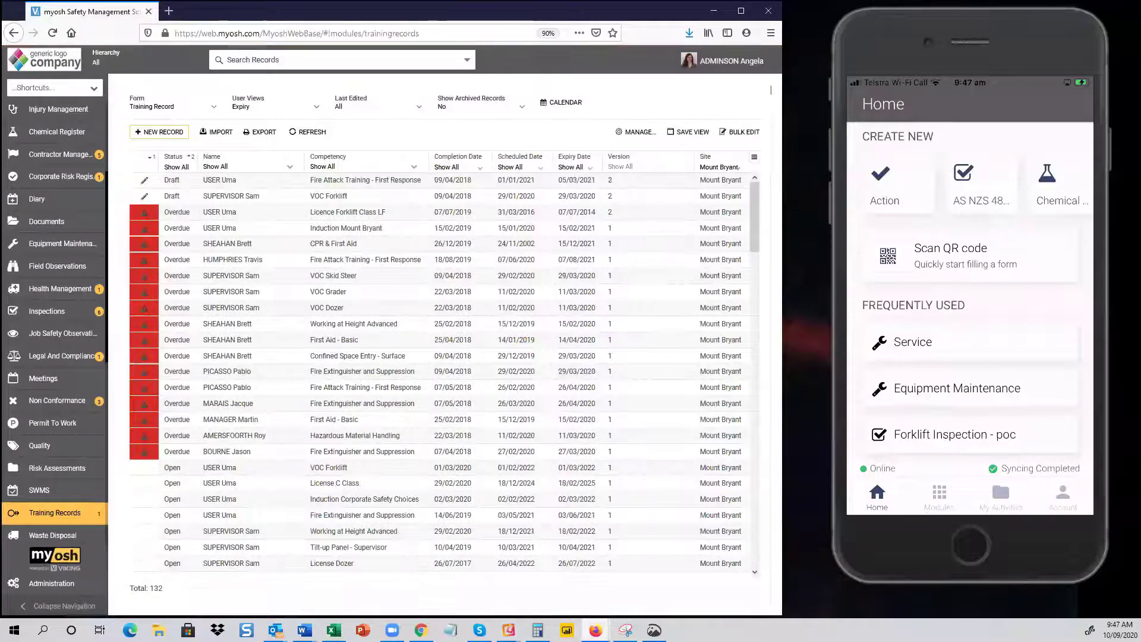
{"action": "mouse_move", "coordinate": [595, 629]}
{"action": "left_click", "coordinate": [658, 585]}
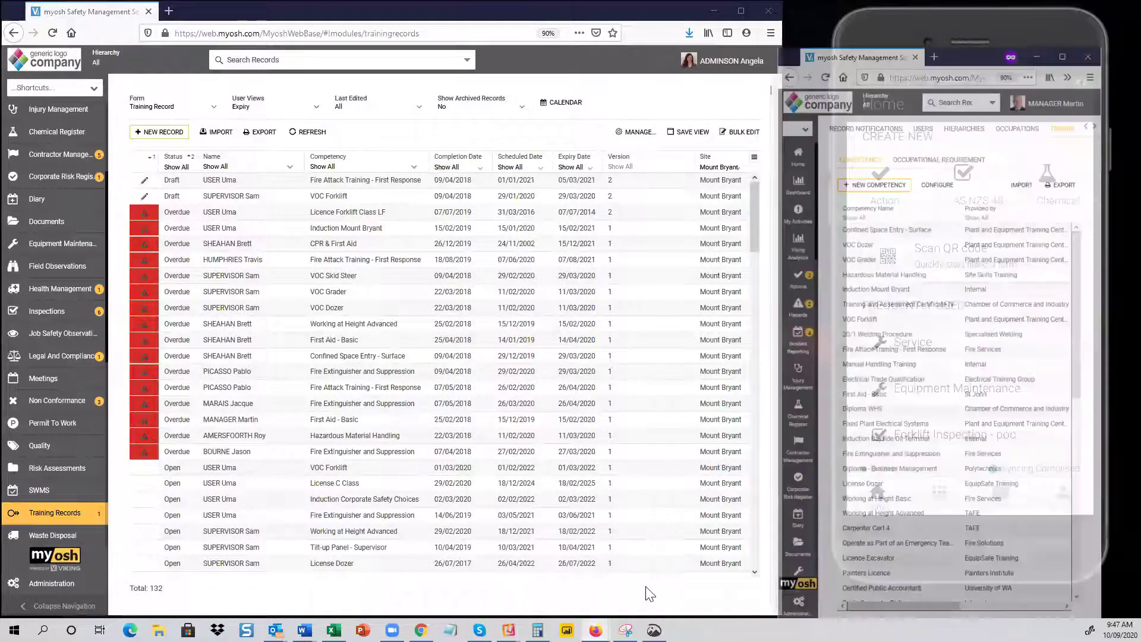
{"action": "left_click_drag", "start_coordinate": [761, 245], "coordinate": [584, 268]}
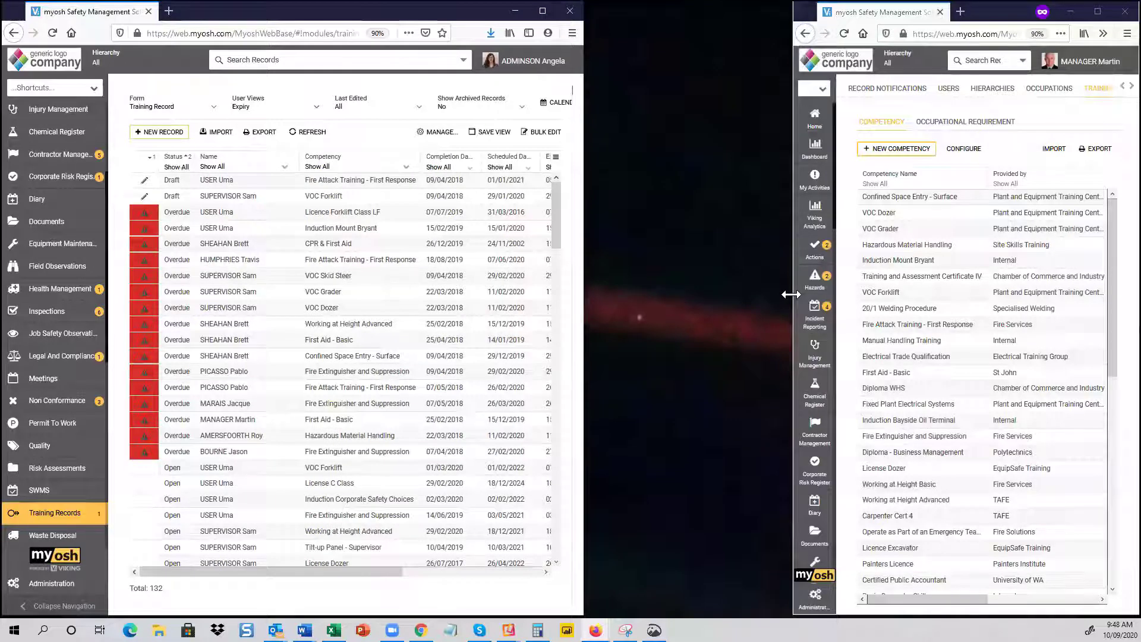
{"action": "left_click_drag", "start_coordinate": [790, 295], "coordinate": [603, 297]}
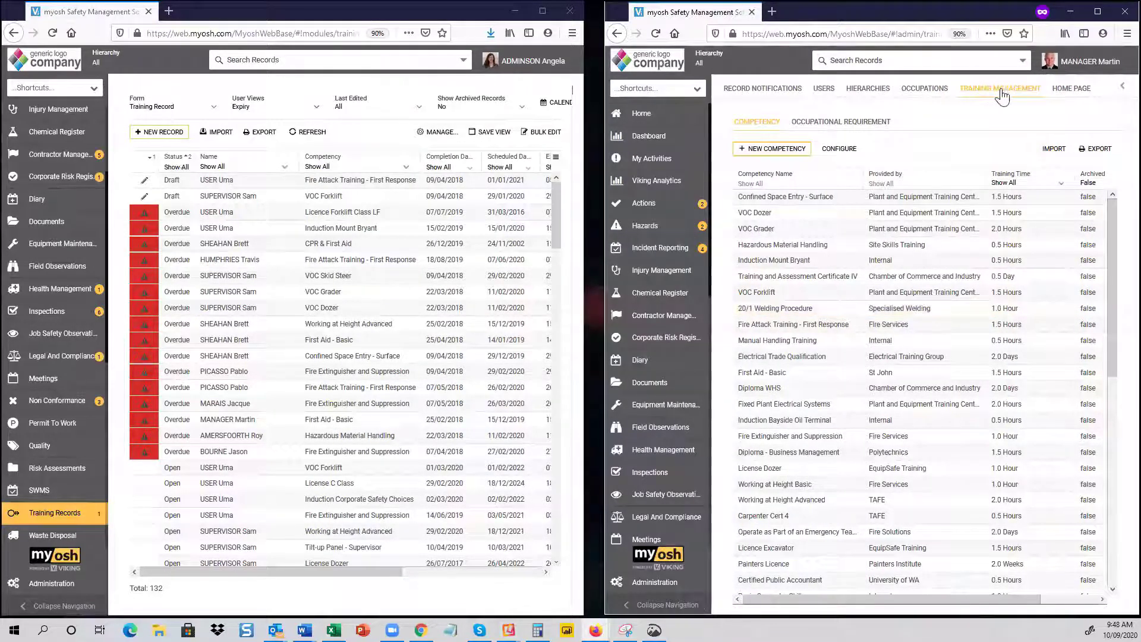
Review the competency list, check the mandatory and desirable competencies of the High Voltage Electrician occupational requirement, and cancel without saving.
{"action": "left_click", "coordinate": [914, 303]}
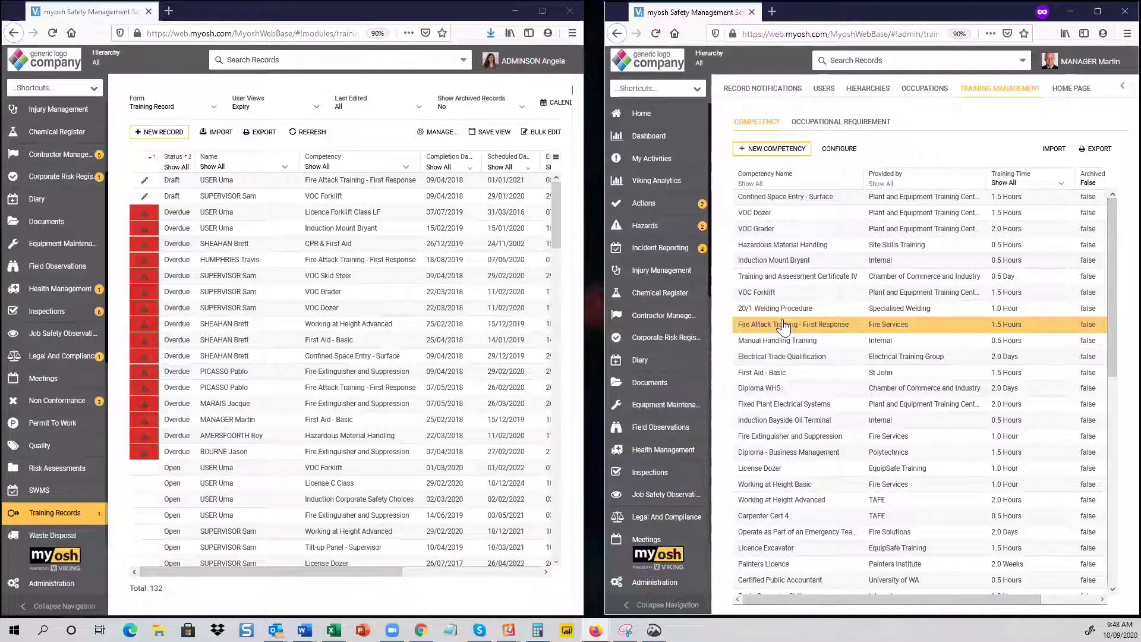
{"action": "left_click", "coordinate": [830, 128]}
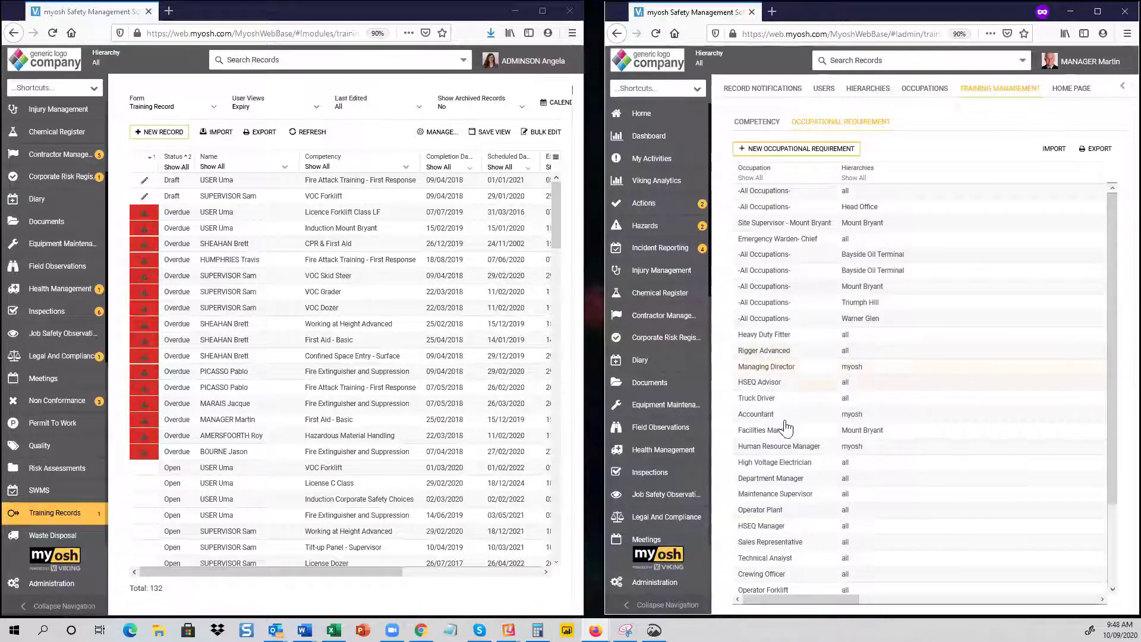
{"action": "left_click", "coordinate": [786, 467]}
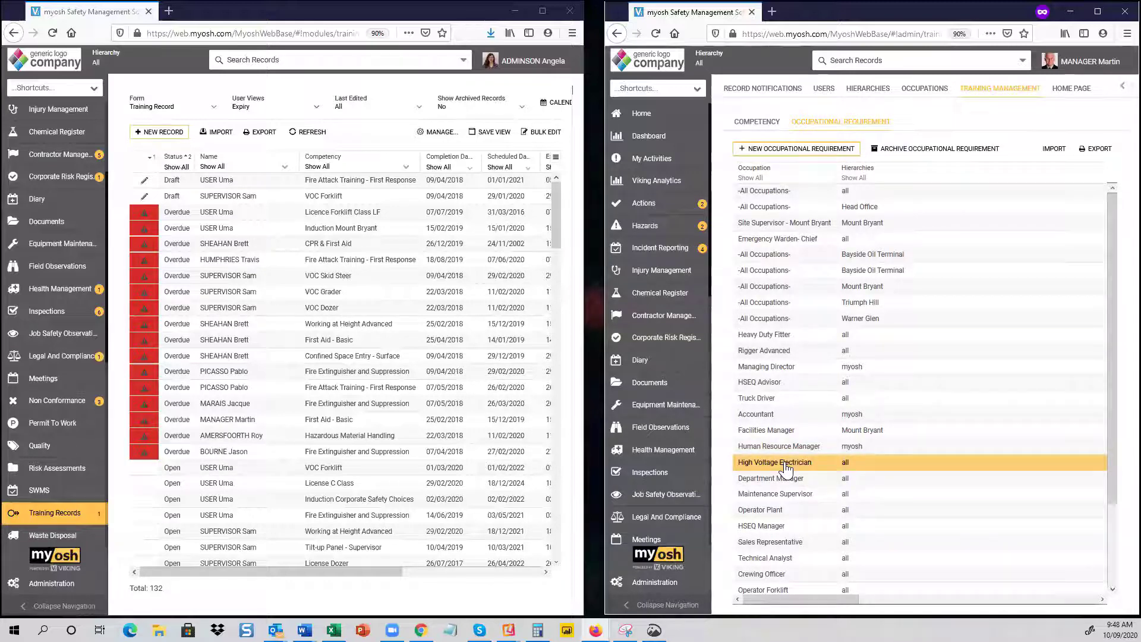
{"action": "double_click", "coordinate": [785, 467]}
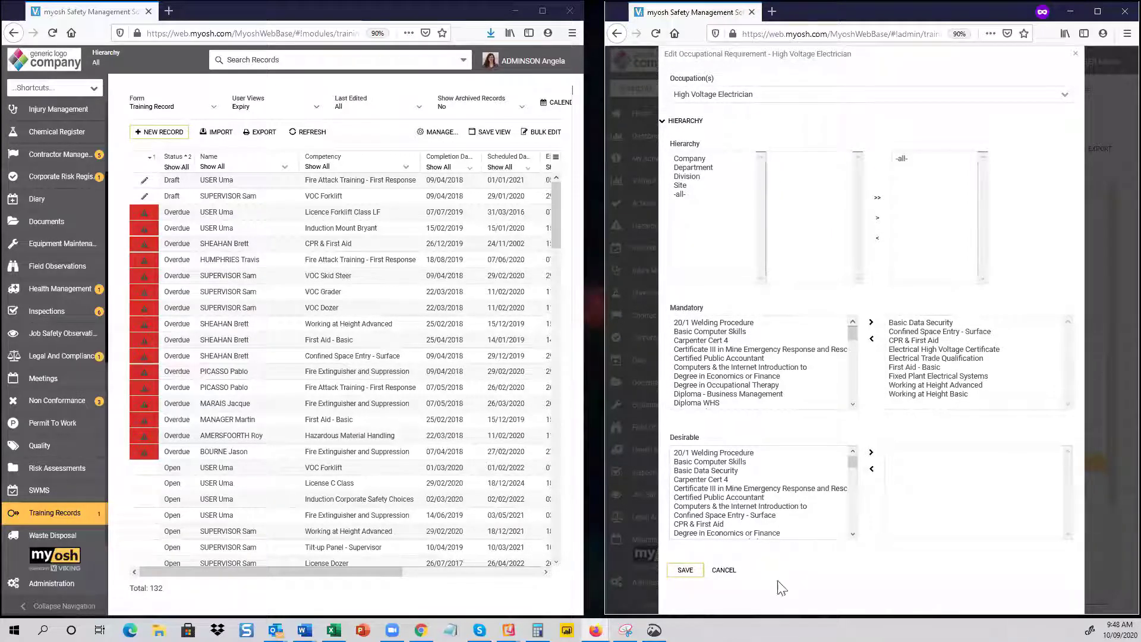
{"action": "left_click", "coordinate": [722, 571]}
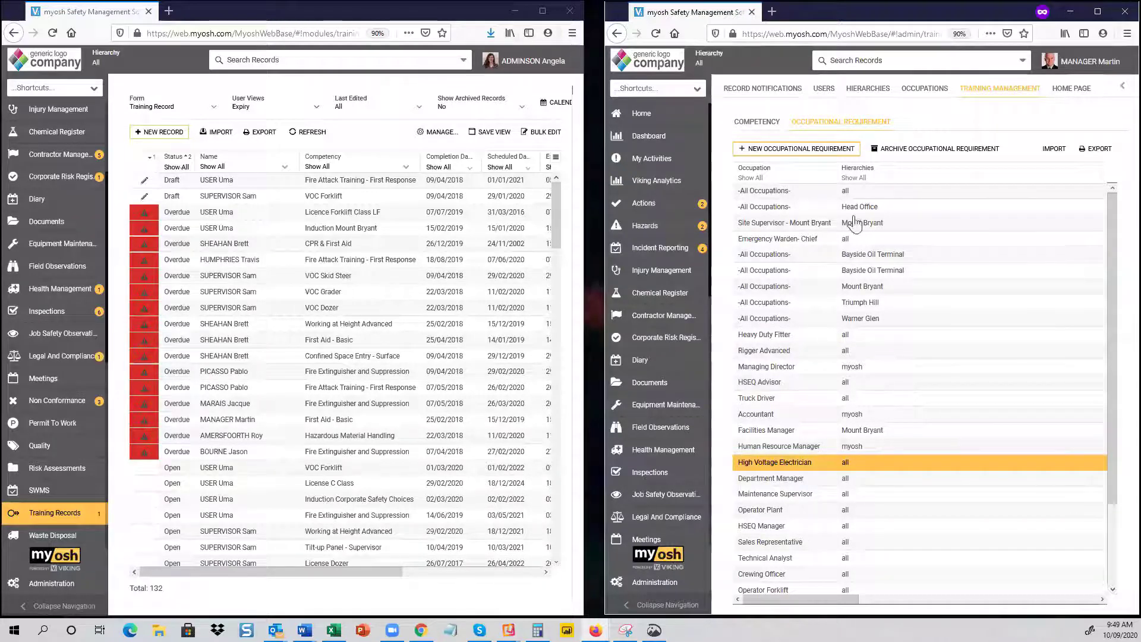
Maximize the training records window and inspect the filter options for the person's name and the scheduled date.
{"action": "left_click", "coordinate": [543, 12]}
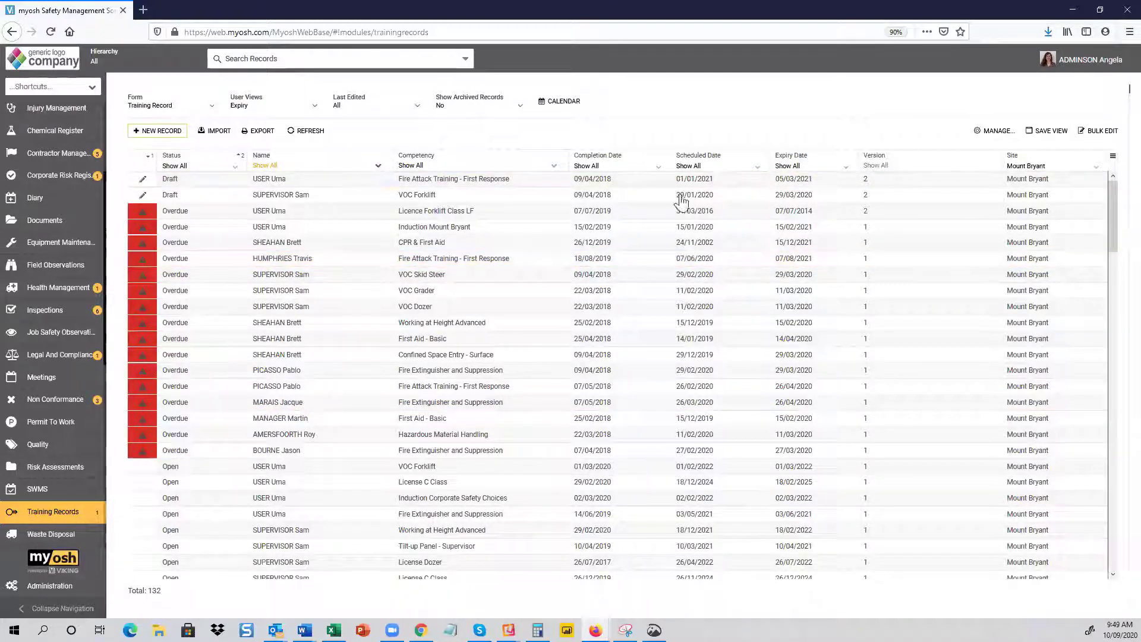
{"action": "left_click", "coordinate": [378, 167]}
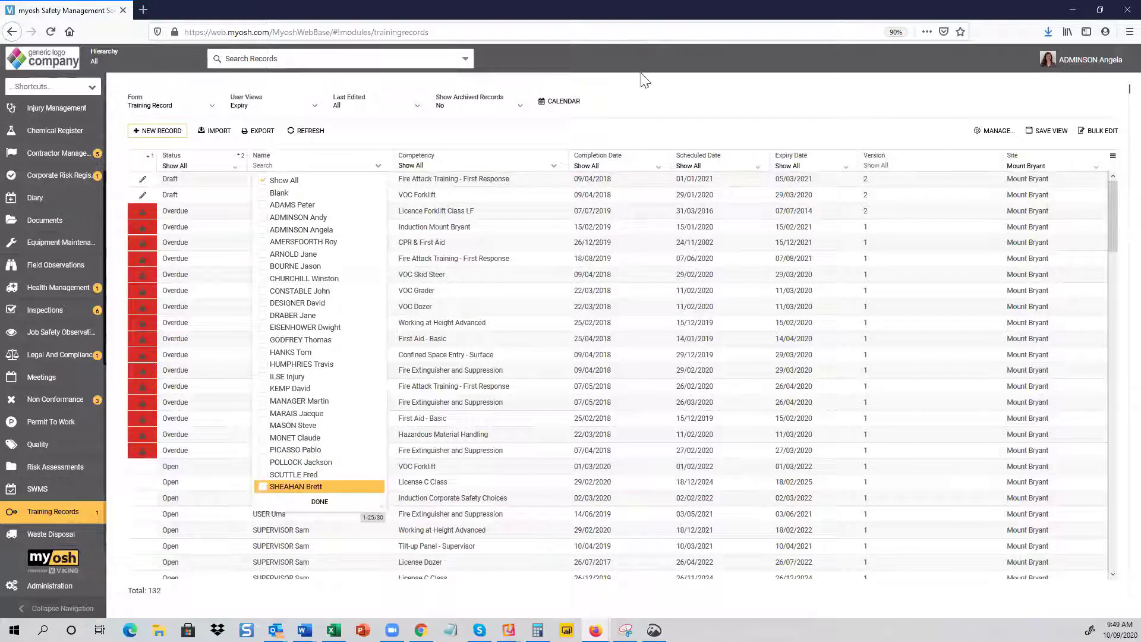
{"action": "left_click", "coordinate": [639, 102]}
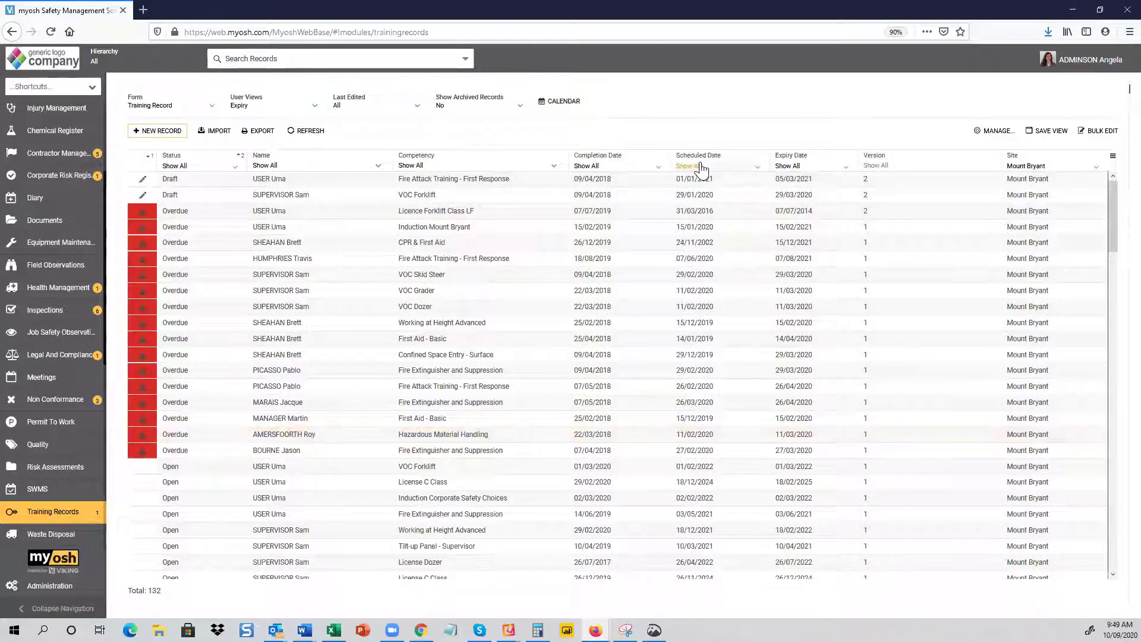
{"action": "left_click", "coordinate": [757, 169]}
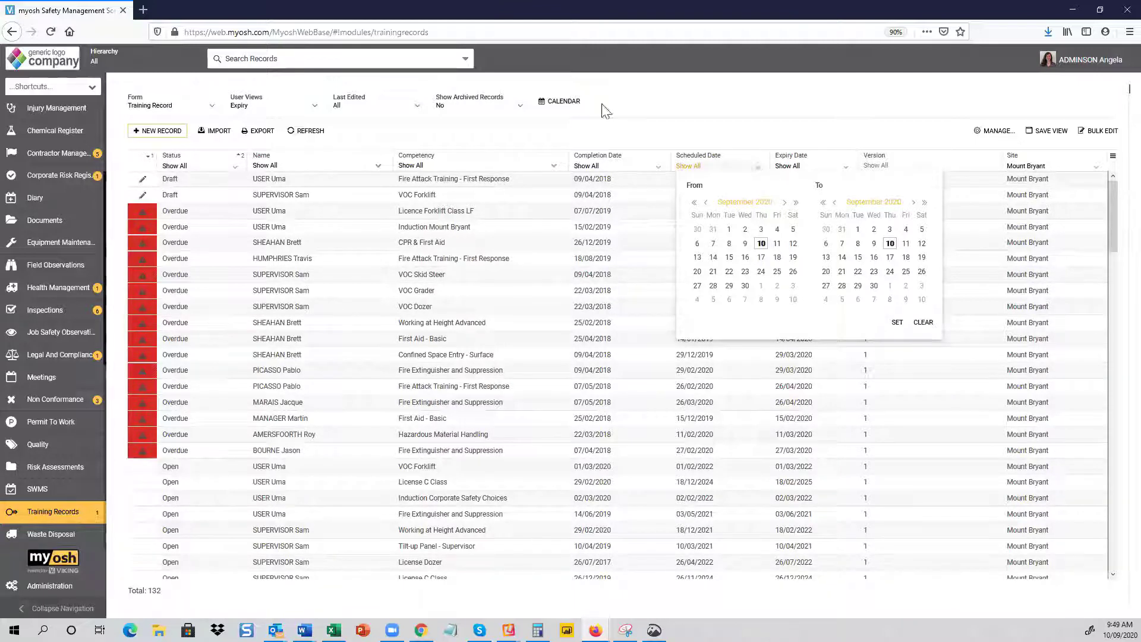
Look through the user views available for training records and keep the Expiry view.
{"action": "left_click", "coordinate": [315, 109]}
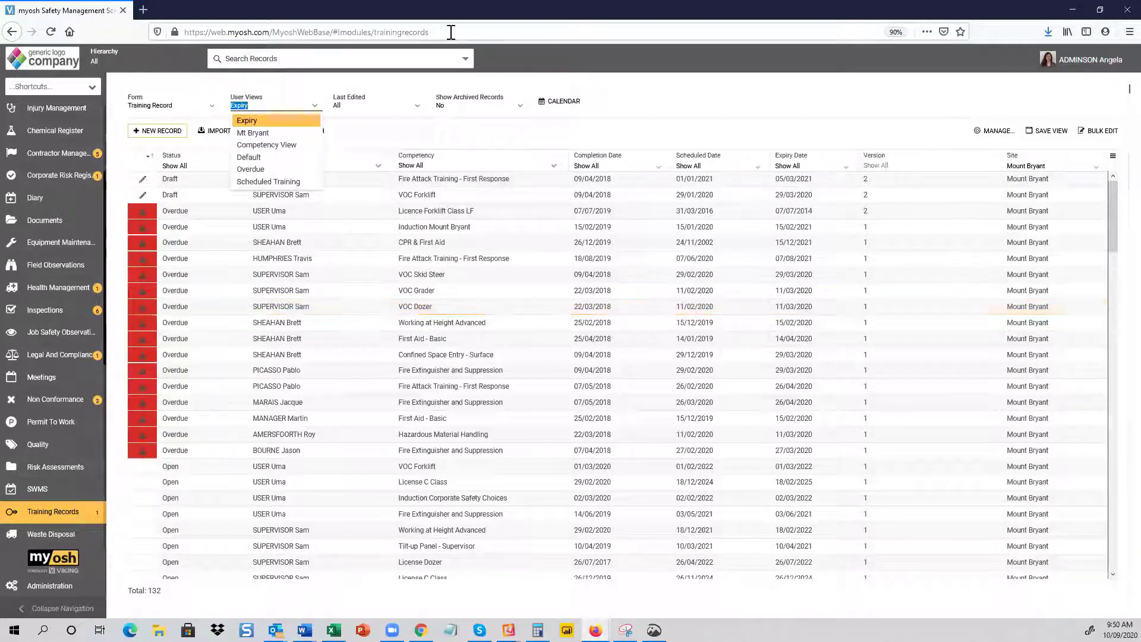
{"action": "scroll", "coordinate": [92, 254], "scroll_direction": "up", "scroll_amount": 1}
{"action": "scroll", "coordinate": [92, 254], "scroll_direction": "up", "scroll_amount": 3}
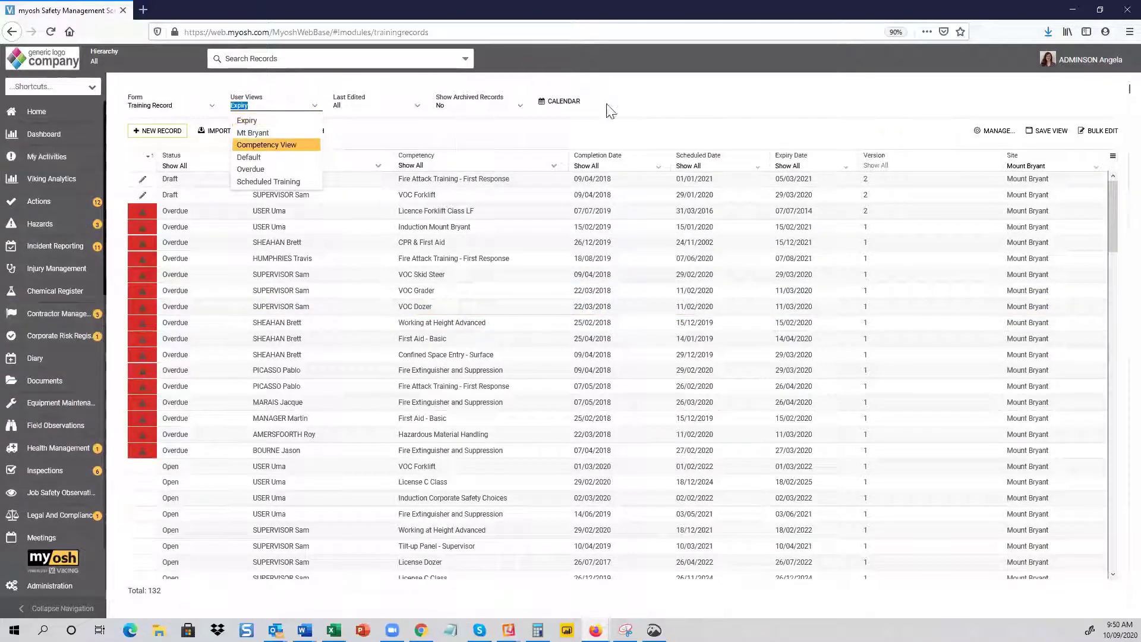
{"action": "left_click", "coordinate": [689, 107]}
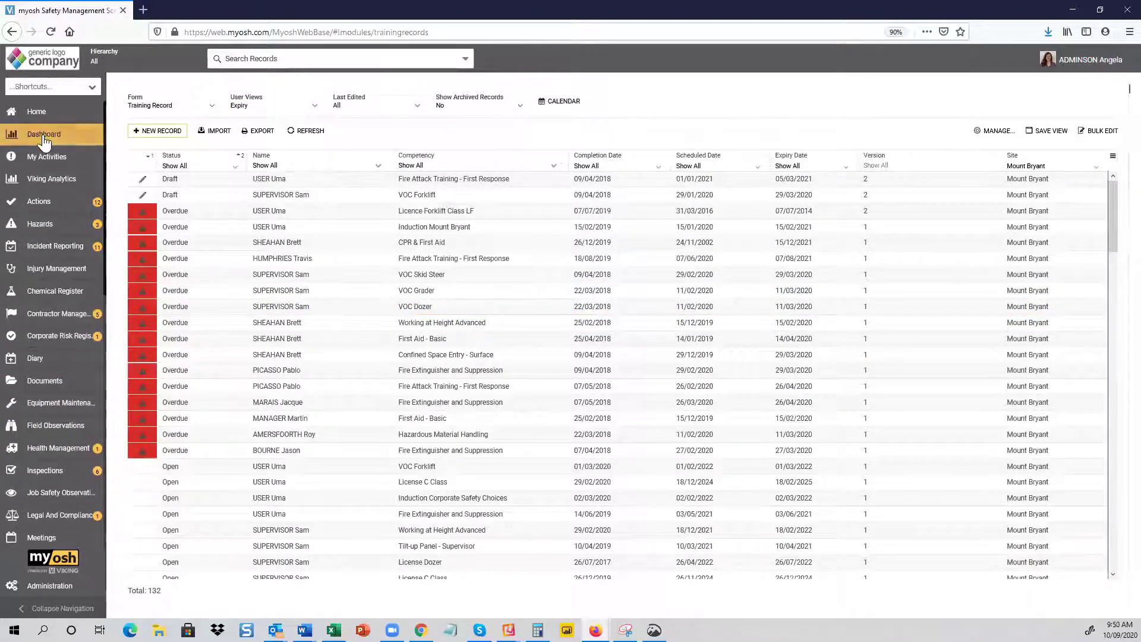
From the dashboard's Report Tab, edit the Gap Analysis report, preview the Training Matrix type's options, and return the type to Gap Analysis.
{"action": "left_click", "coordinate": [57, 140]}
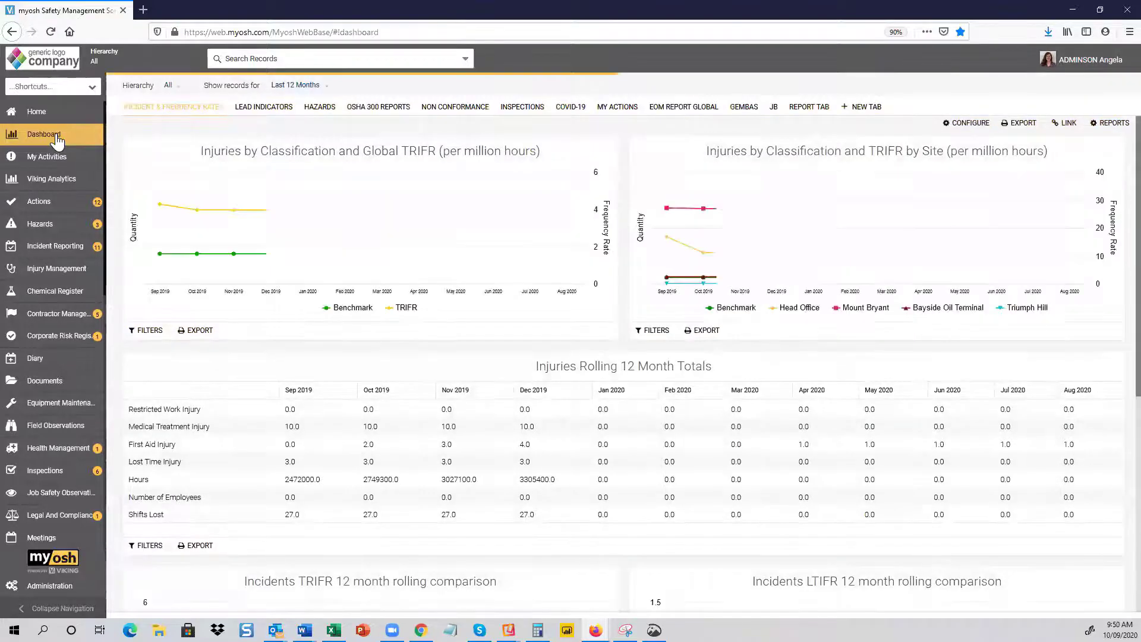
{"action": "left_click", "coordinate": [808, 109]}
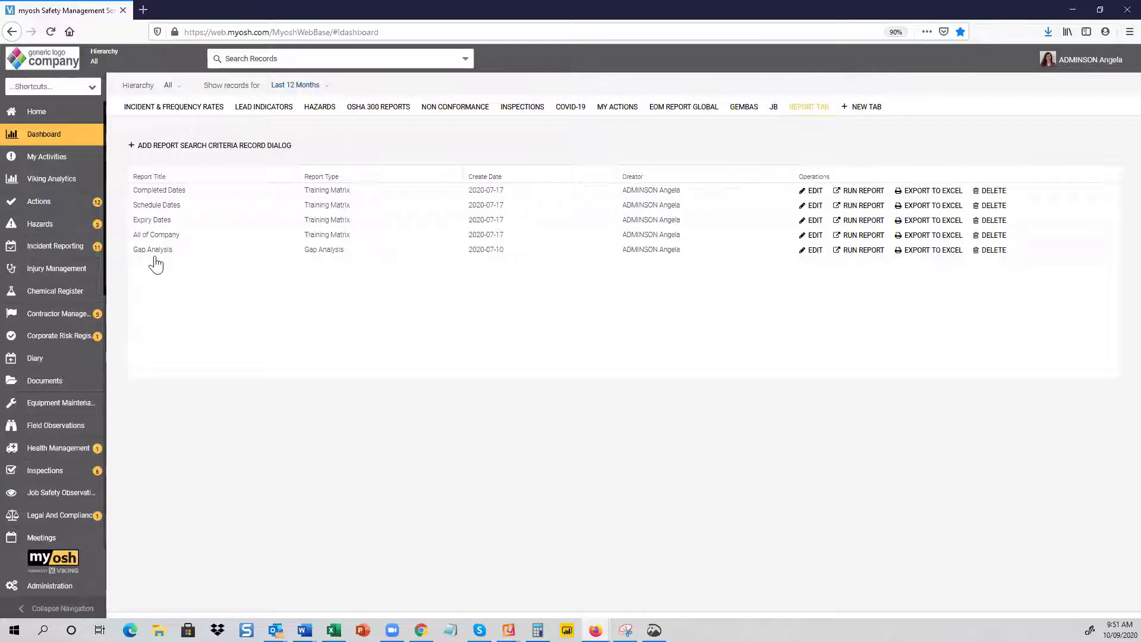
{"action": "left_click", "coordinate": [813, 254]}
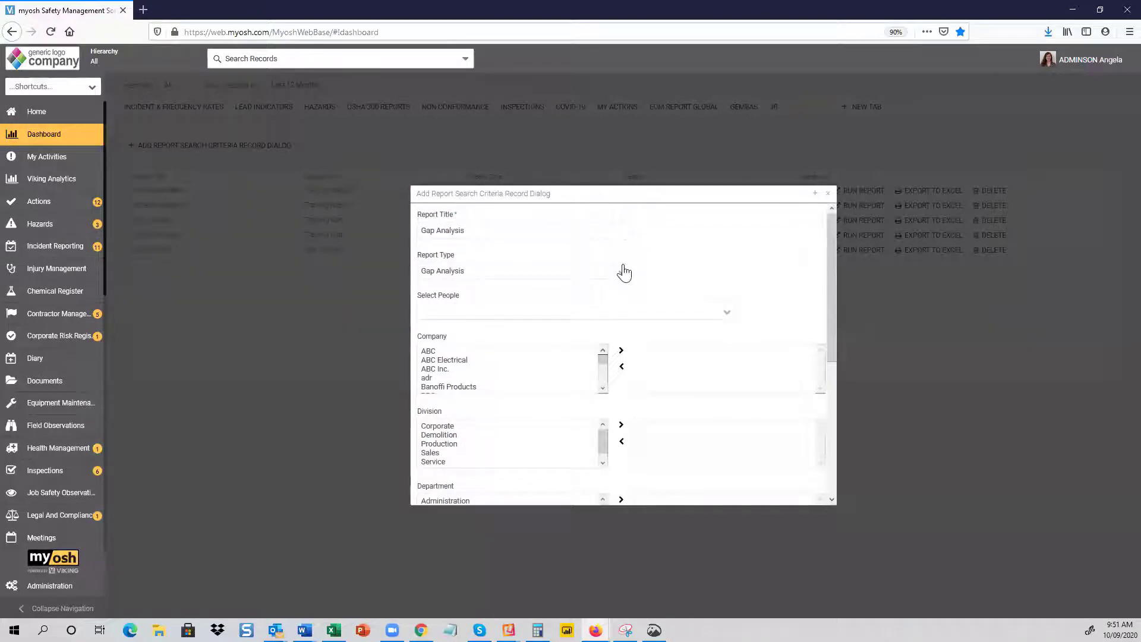
{"action": "left_click", "coordinate": [619, 275]}
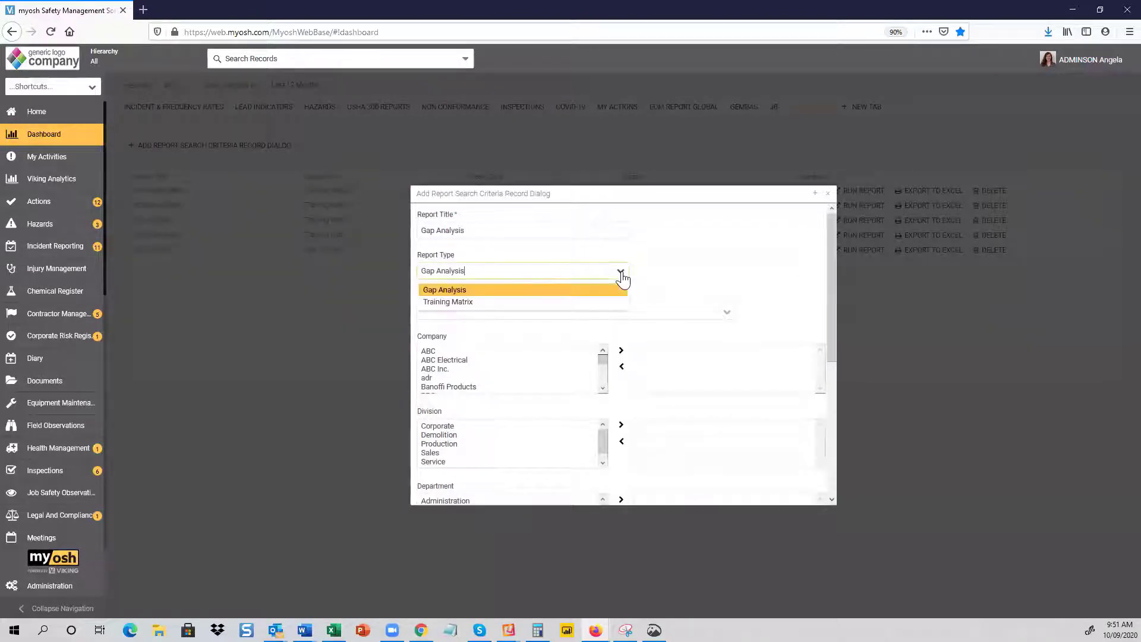
{"action": "left_click", "coordinate": [466, 303]}
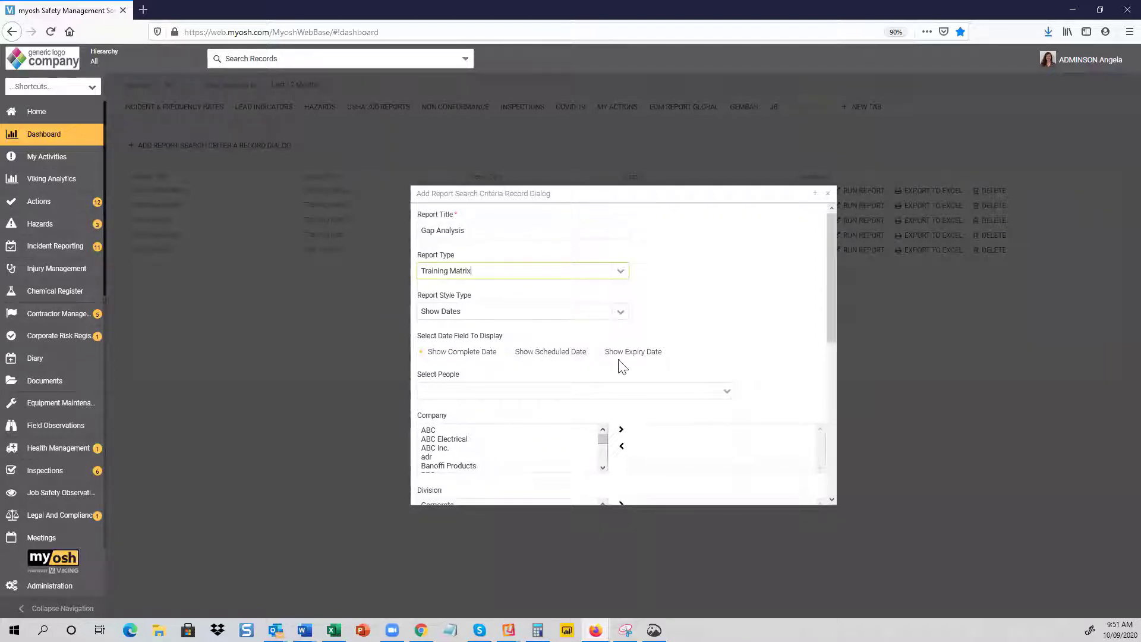
{"action": "left_click", "coordinate": [617, 273]}
{"action": "left_click", "coordinate": [469, 290]}
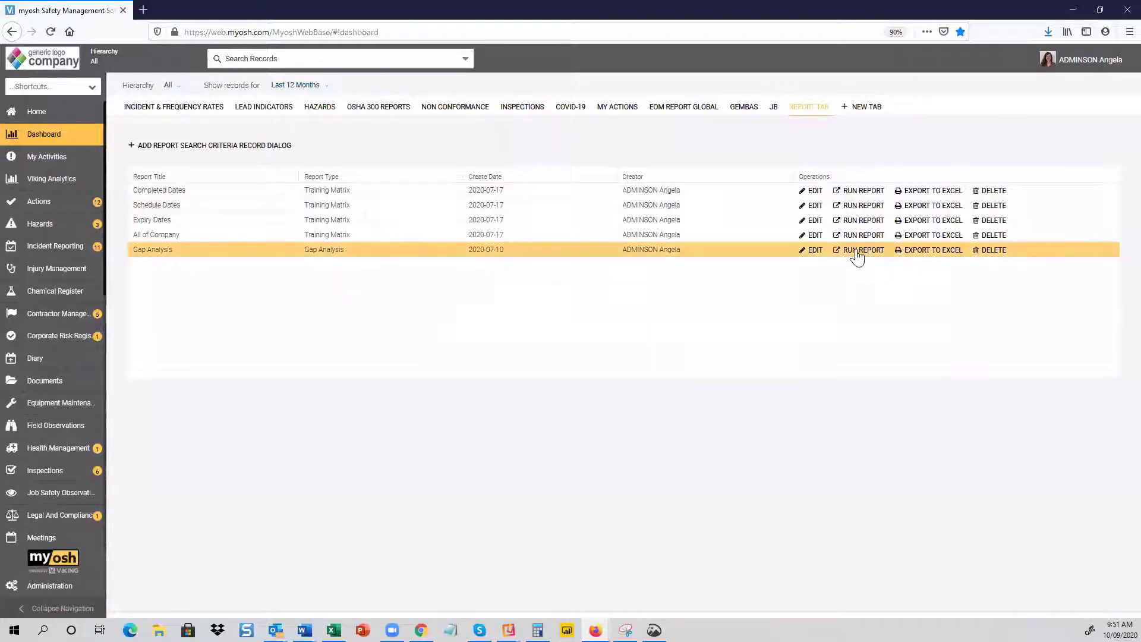
Run the Gap Analysis report and the All of Company training matrix report, review each, and close them.
{"action": "left_click", "coordinate": [852, 262]}
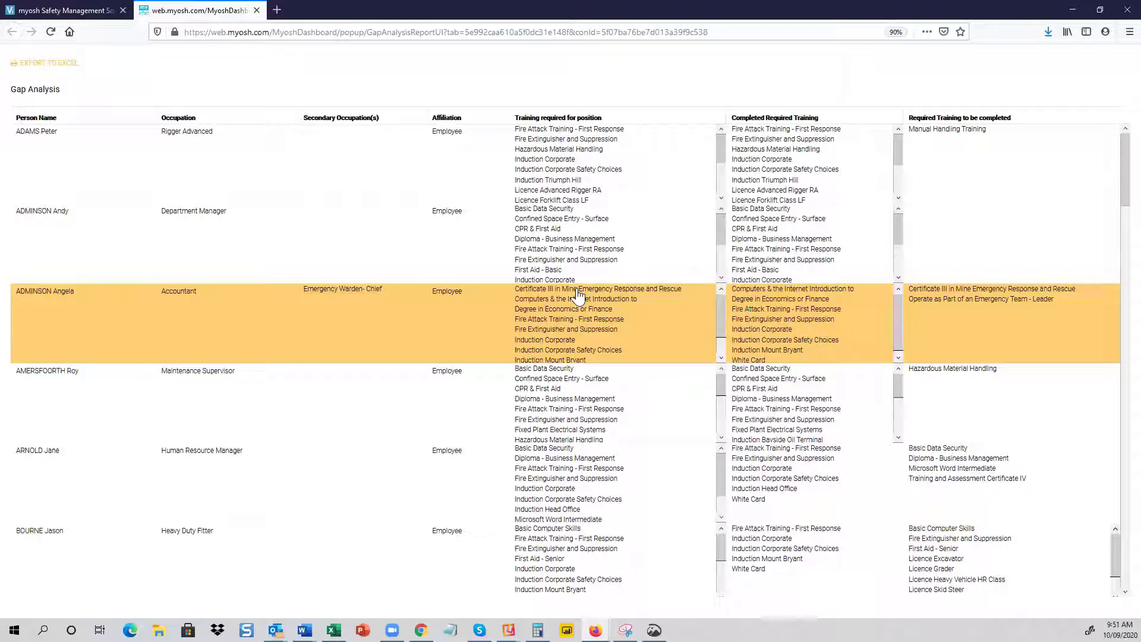
{"action": "left_click", "coordinate": [323, 169]}
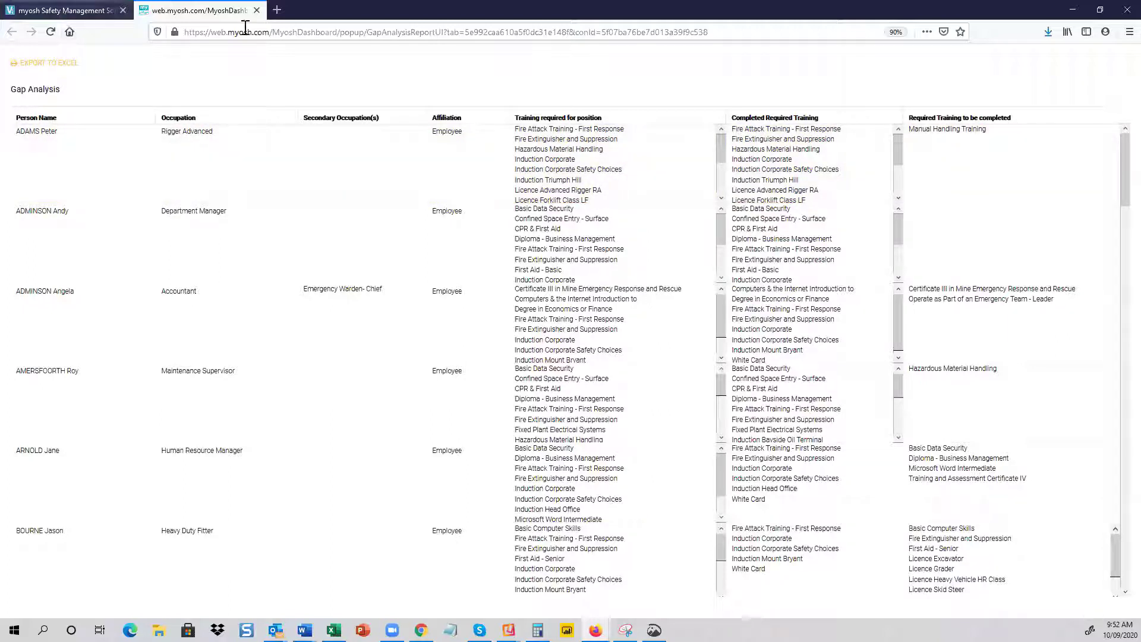
{"action": "left_click", "coordinate": [256, 11]}
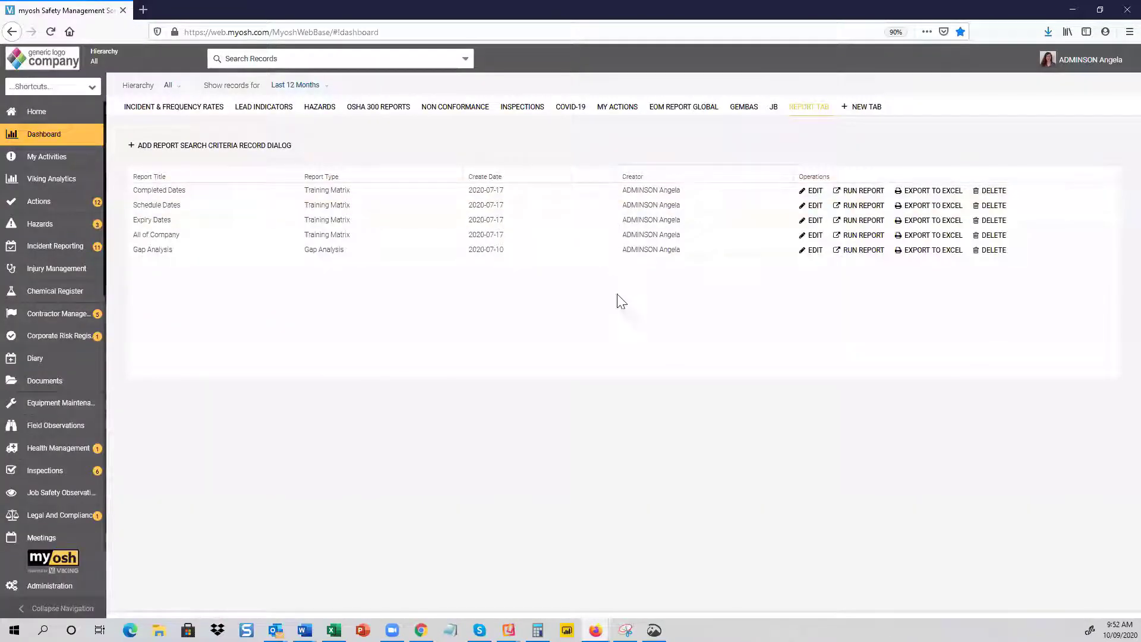
{"action": "left_click", "coordinate": [857, 238]}
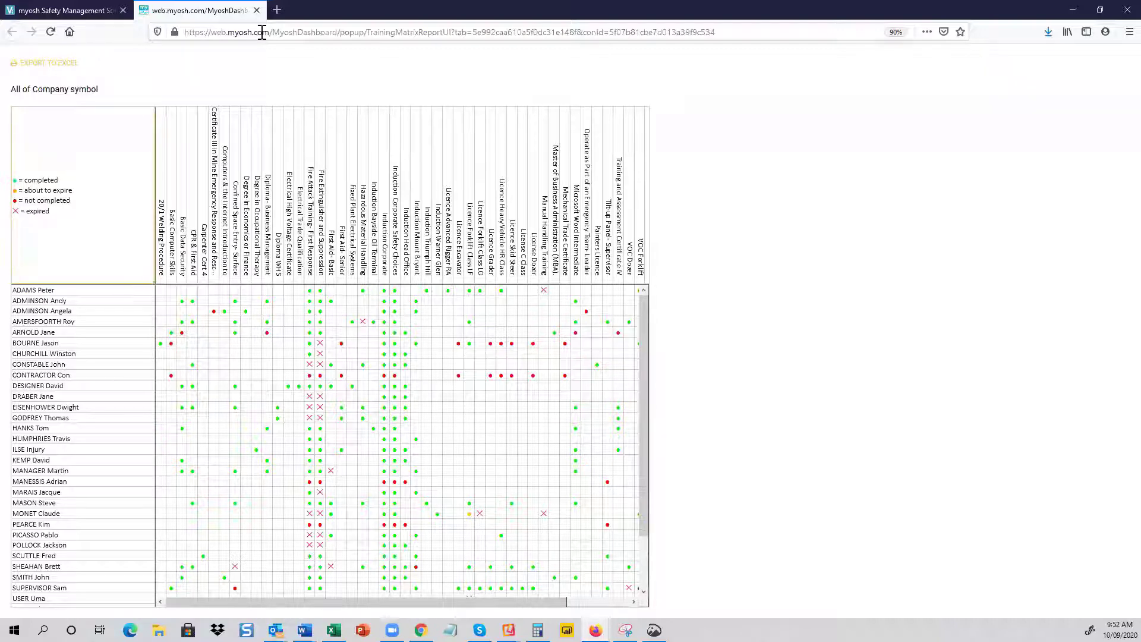
{"action": "left_click", "coordinate": [256, 11]}
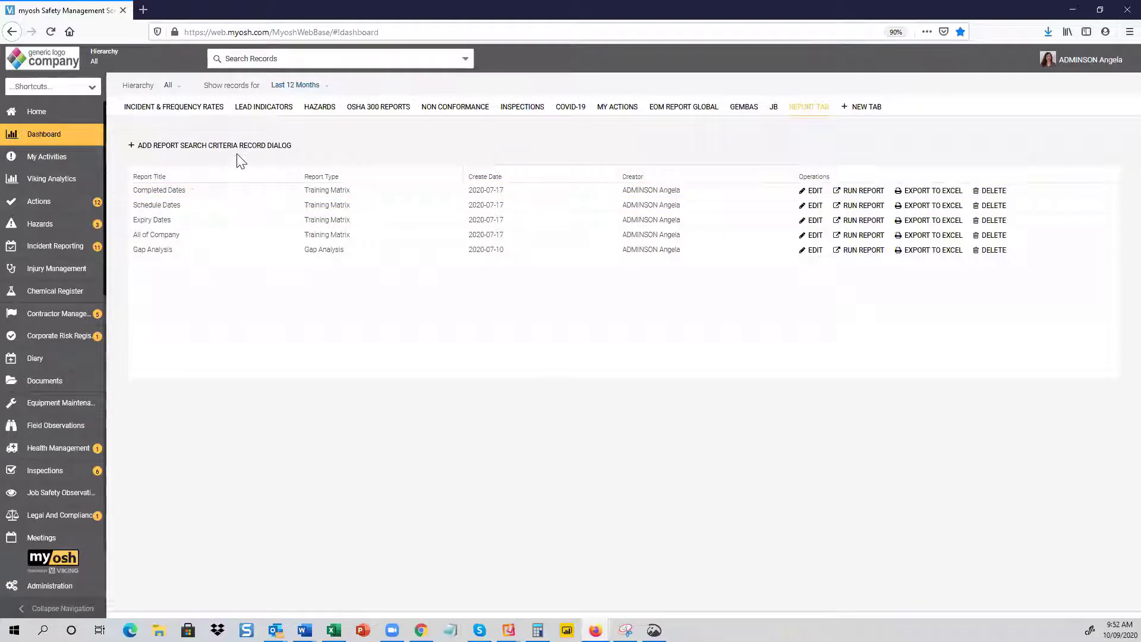
View the Incident & Frequency Rates dashboard and the Hazards dashboard.
{"action": "left_click", "coordinate": [189, 110]}
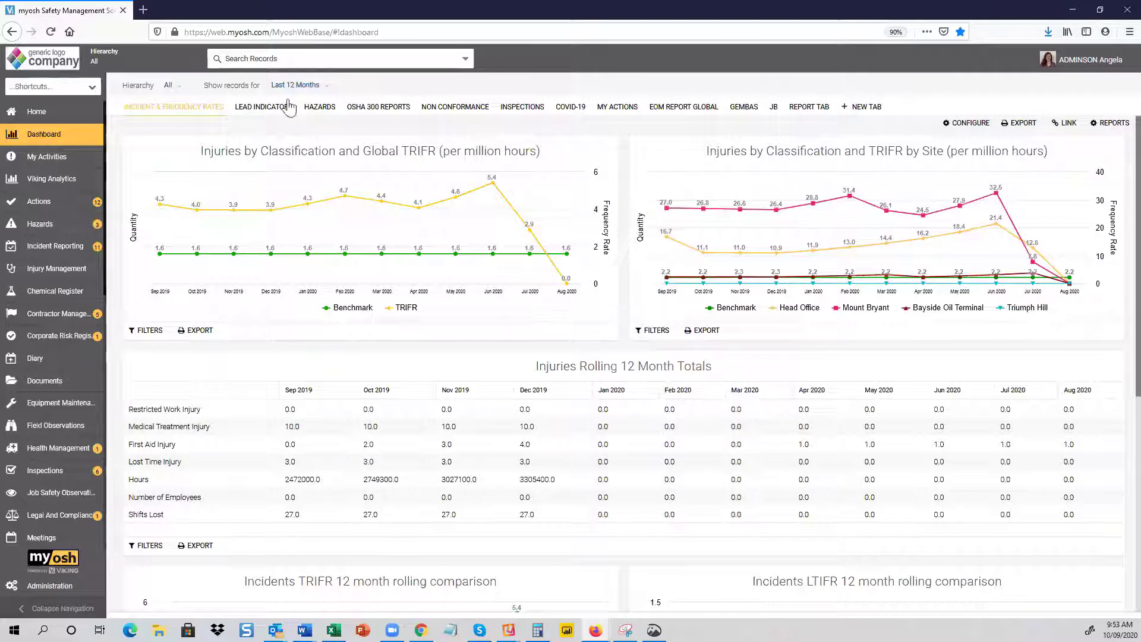
{"action": "left_click", "coordinate": [325, 111]}
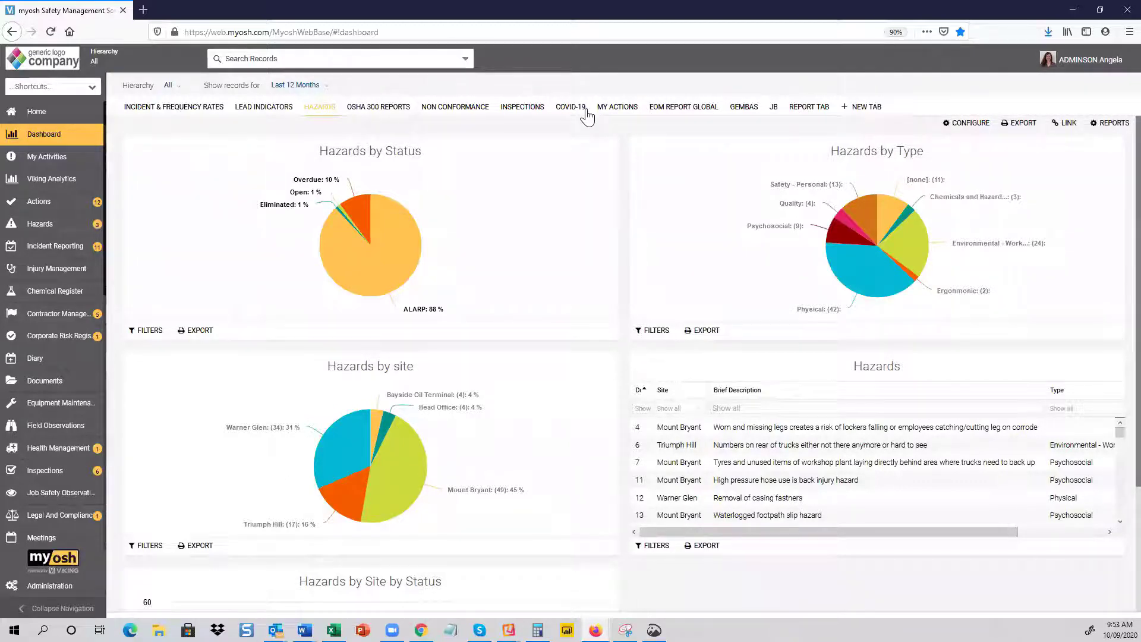
Drill into the overdue hazards of the Hazards by Status chart, view hazard record 159, and close that record.
{"action": "mouse_move", "coordinate": [389, 245]}
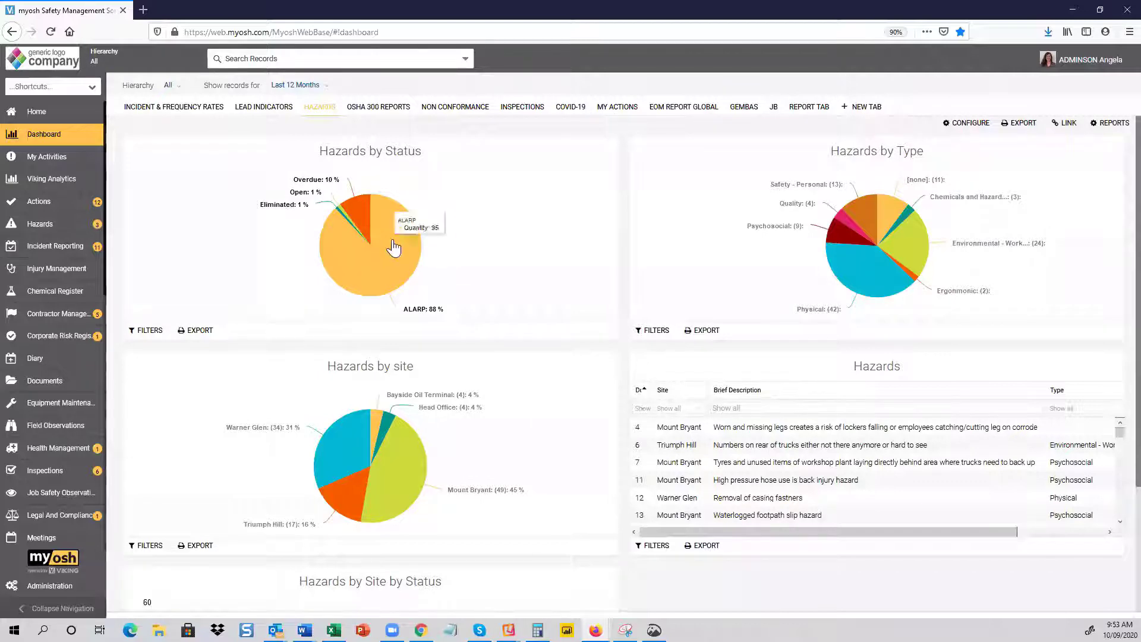
{"action": "left_click", "coordinate": [361, 220]}
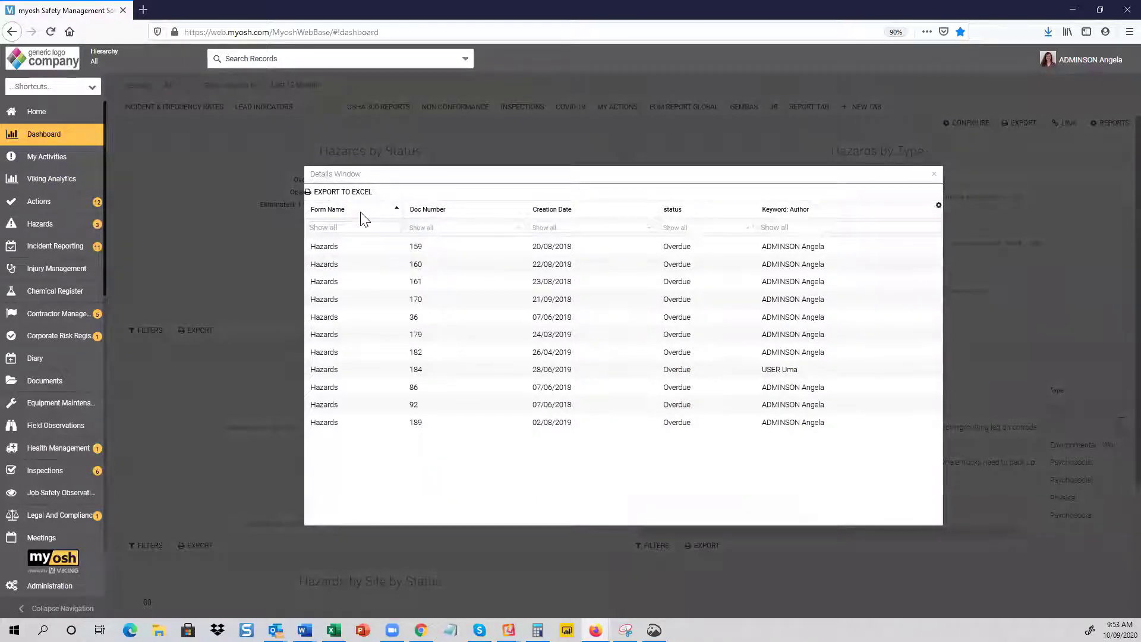
{"action": "left_click", "coordinate": [555, 248]}
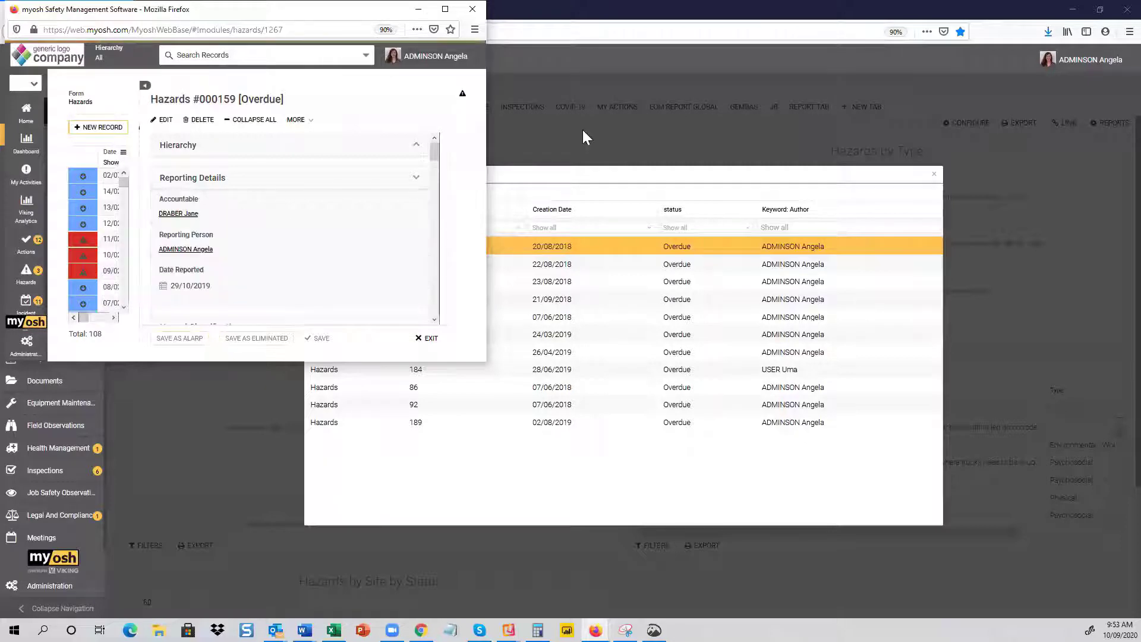
{"action": "left_click", "coordinate": [473, 10]}
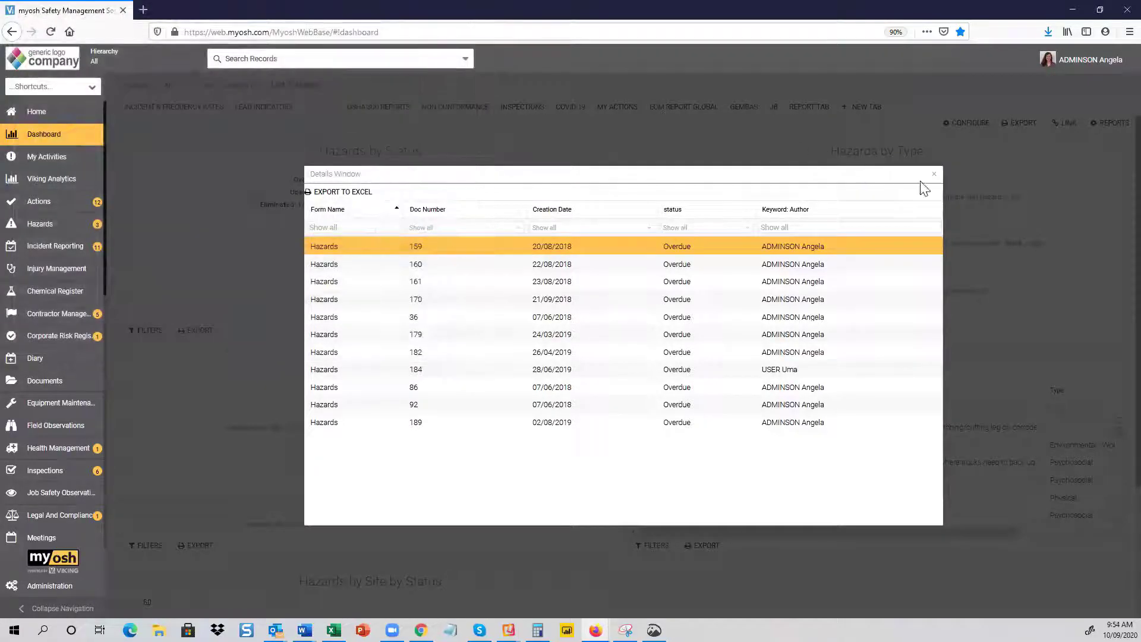
Close the overdue hazards details, open the Hazards dashboard's configuration, and browse the widgets available to add.
{"action": "left_click", "coordinate": [933, 178]}
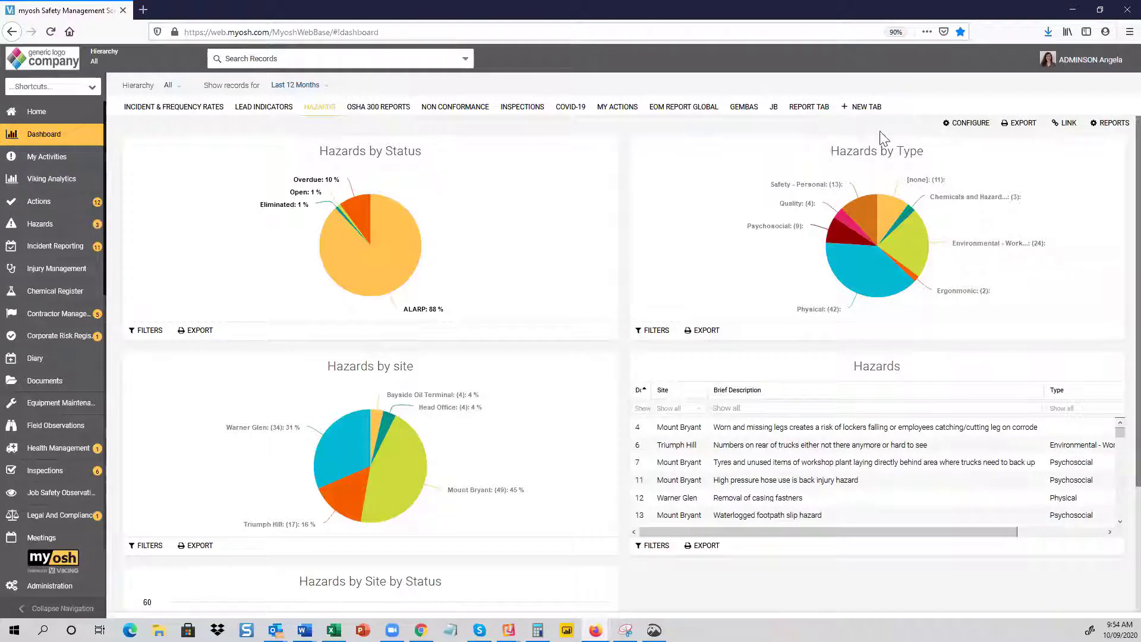
{"action": "left_click", "coordinate": [975, 124]}
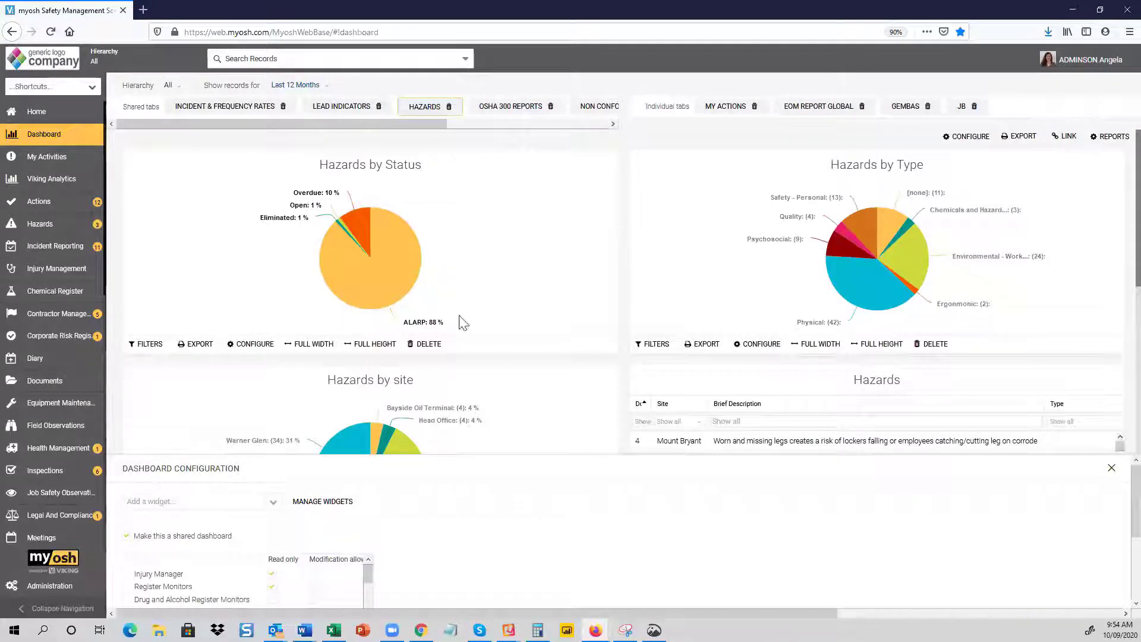
{"action": "scroll", "coordinate": [422, 545], "scroll_direction": "down", "scroll_amount": 3}
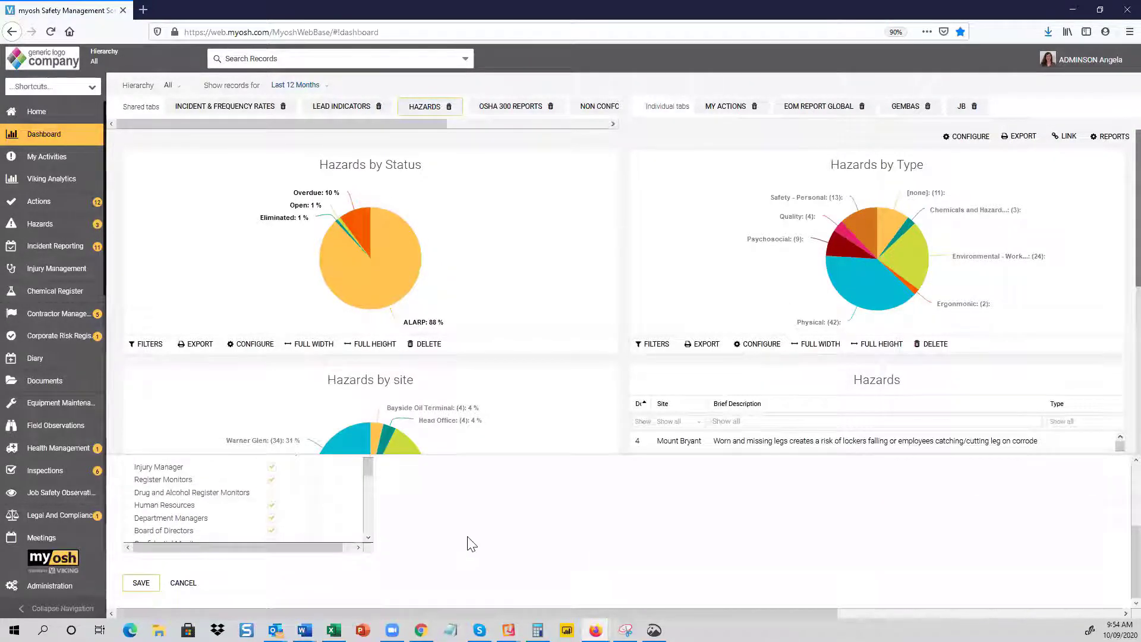
{"action": "scroll", "coordinate": [468, 543], "scroll_direction": "up", "scroll_amount": 3}
{"action": "left_click", "coordinate": [274, 504]}
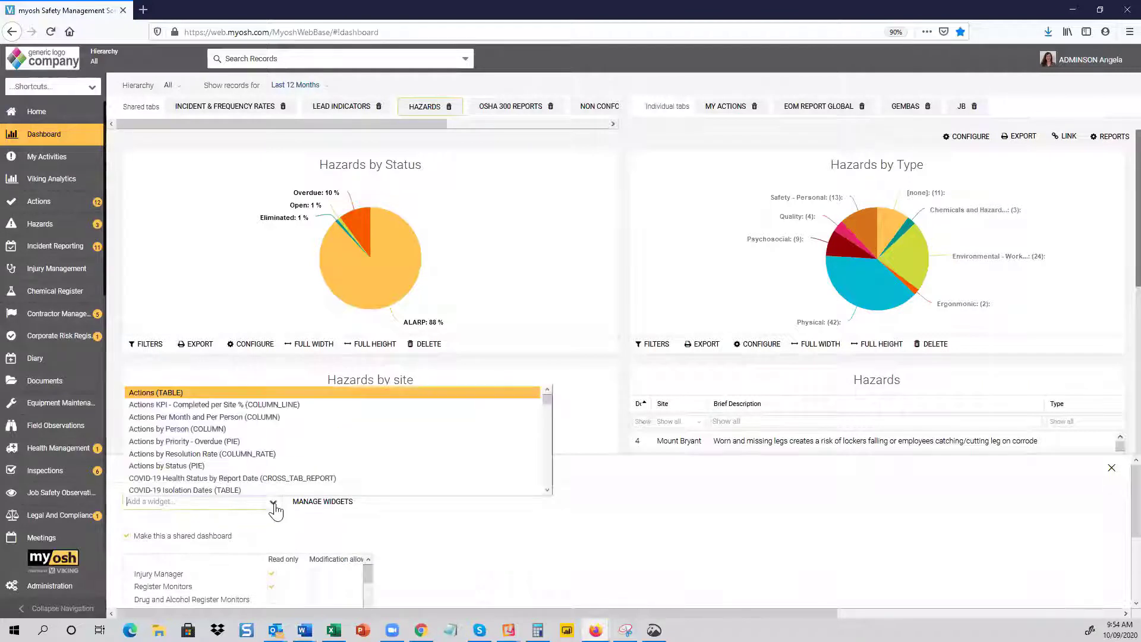
{"action": "scroll", "coordinate": [216, 448], "scroll_direction": "down", "scroll_amount": 5}
{"action": "scroll", "coordinate": [211, 445], "scroll_direction": "down", "scroll_amount": 5}
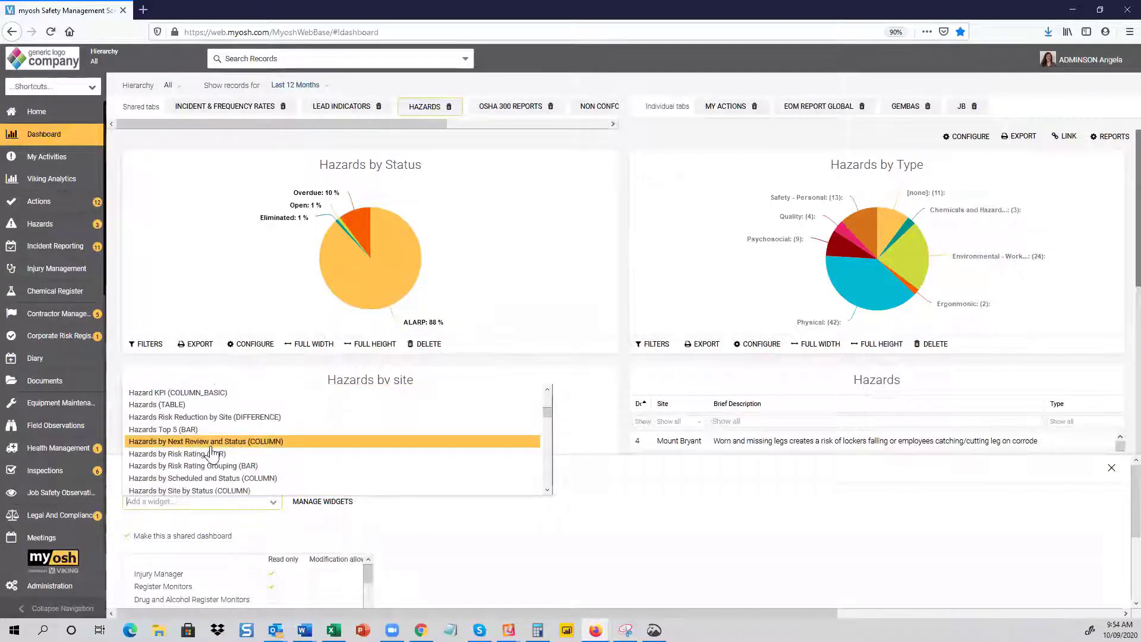
{"action": "scroll", "coordinate": [212, 451], "scroll_direction": "up", "scroll_amount": 6}
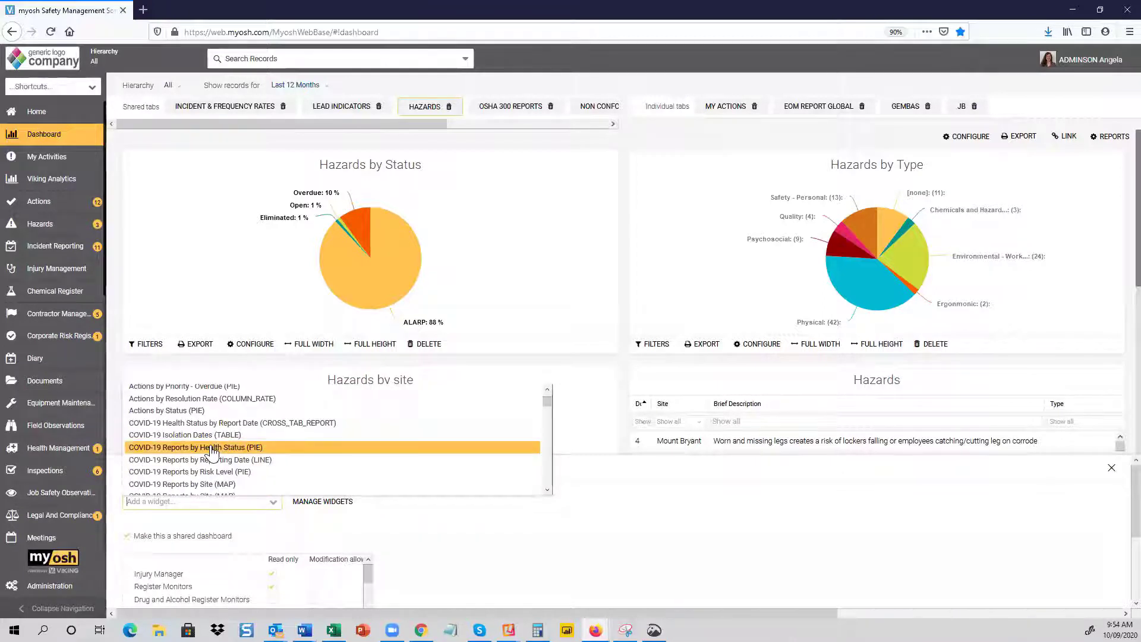
{"action": "left_click", "coordinate": [711, 544]}
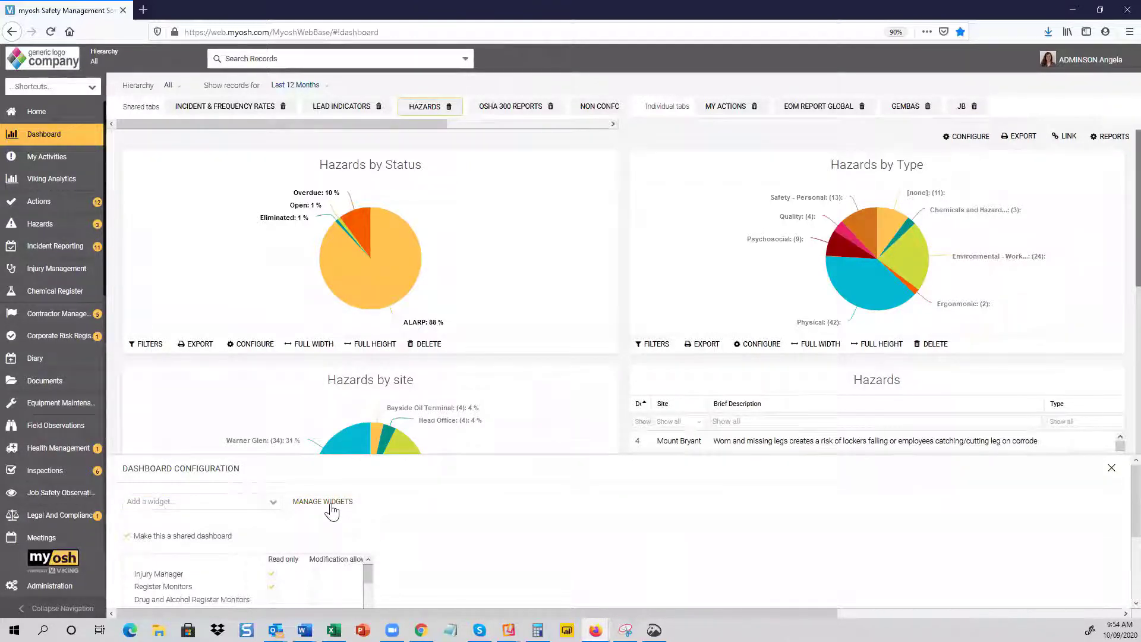
Start creating a widget, review the available widget types, and cancel both the wizard and the dashboard configuration.
{"action": "left_click", "coordinate": [324, 503]}
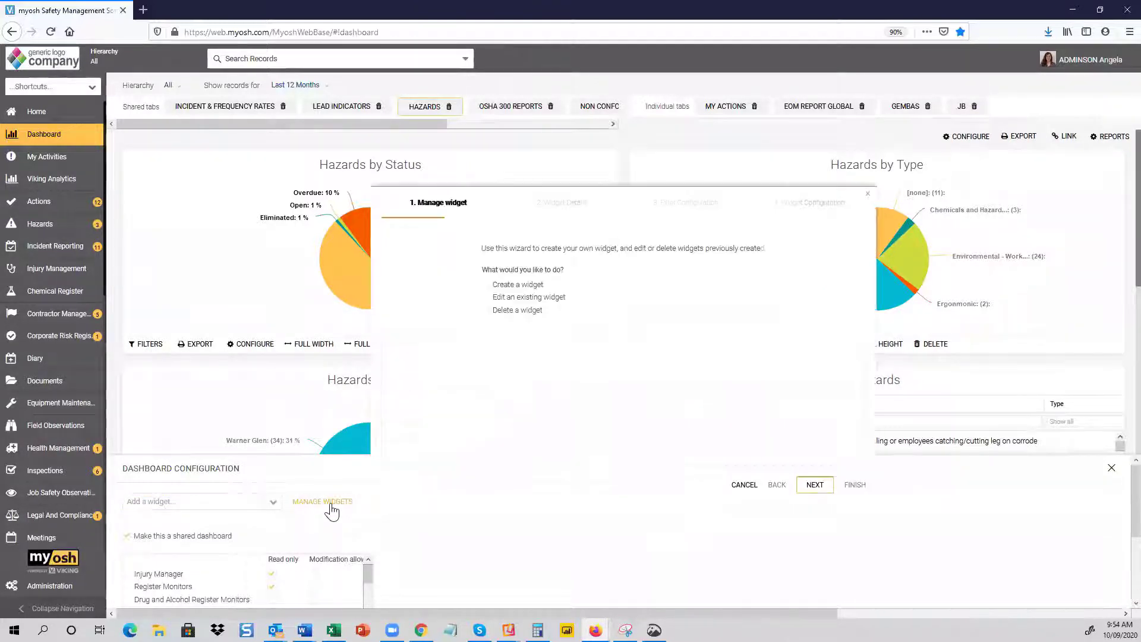
{"action": "left_click", "coordinate": [485, 284]}
{"action": "left_click", "coordinate": [811, 488]}
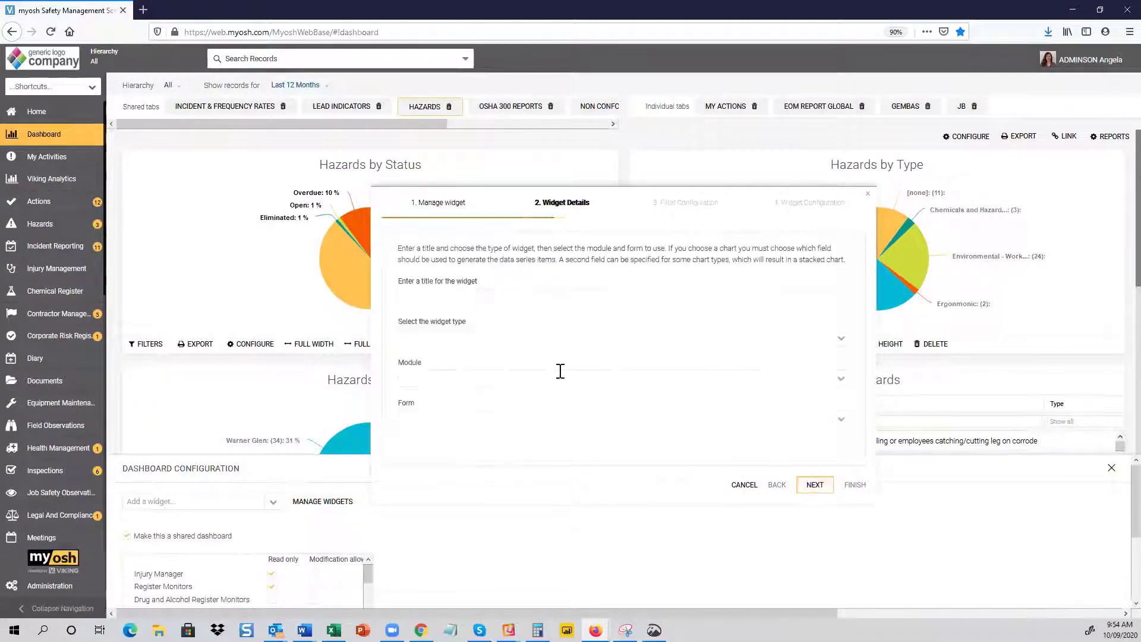
{"action": "left_click", "coordinate": [840, 341]}
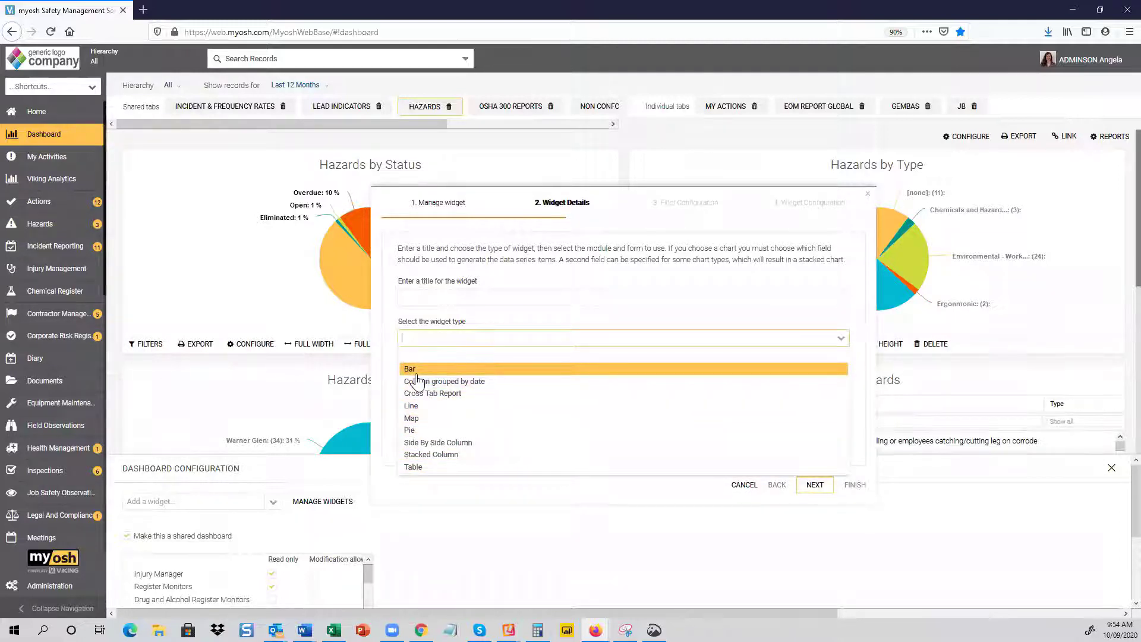
{"action": "left_click", "coordinate": [785, 573]}
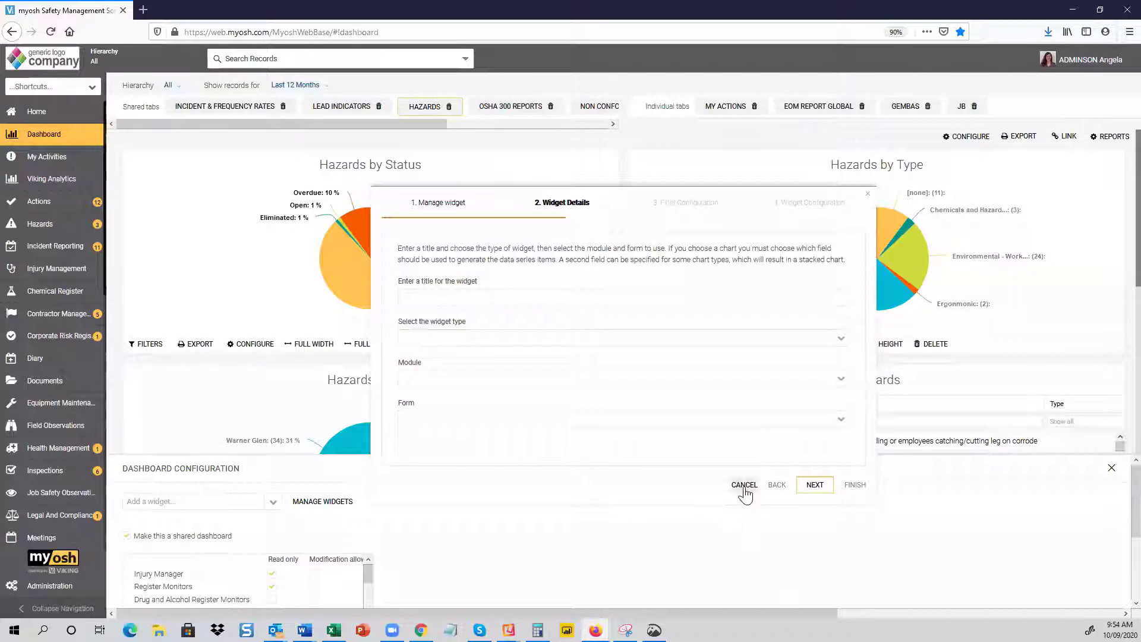
{"action": "left_click", "coordinate": [744, 484]}
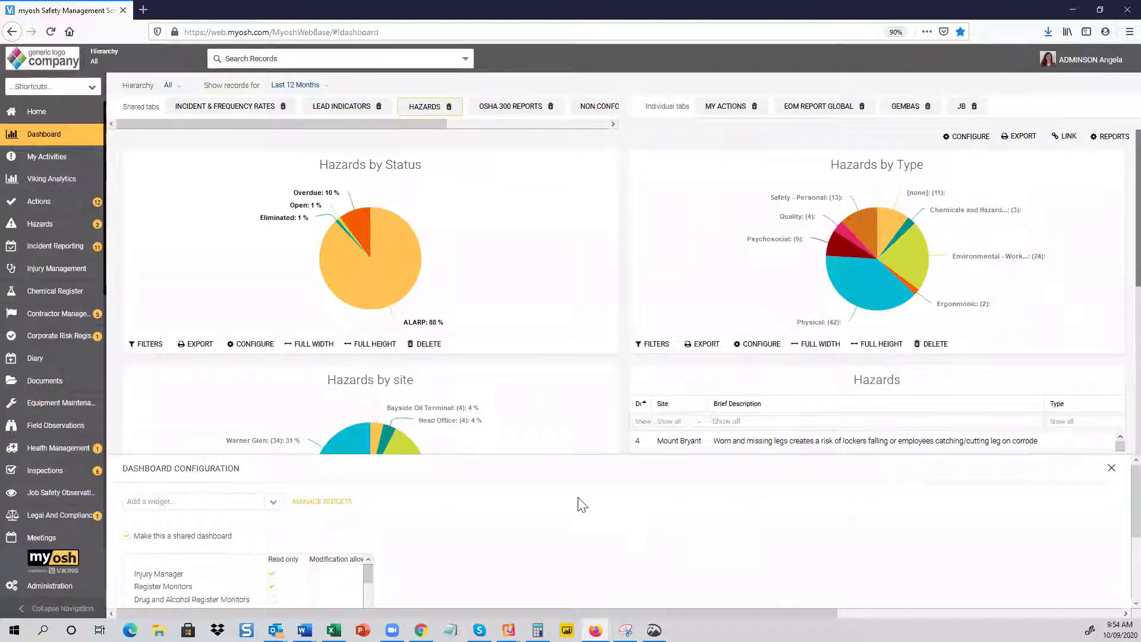
{"action": "scroll", "coordinate": [583, 505], "scroll_direction": "down", "scroll_amount": 3}
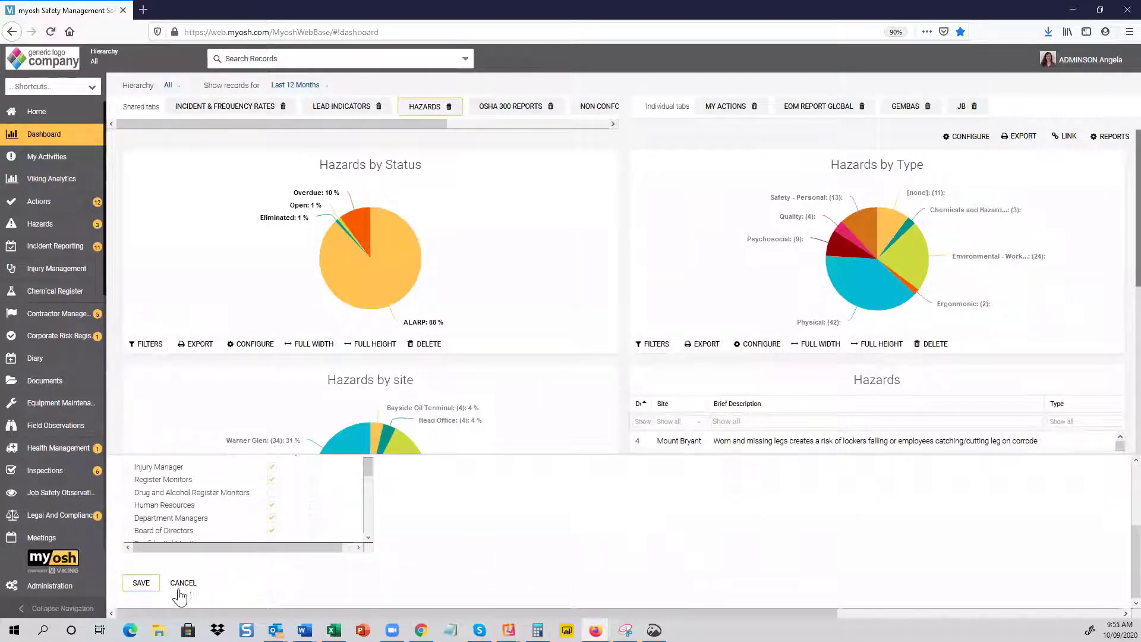
{"action": "left_click", "coordinate": [183, 583]}
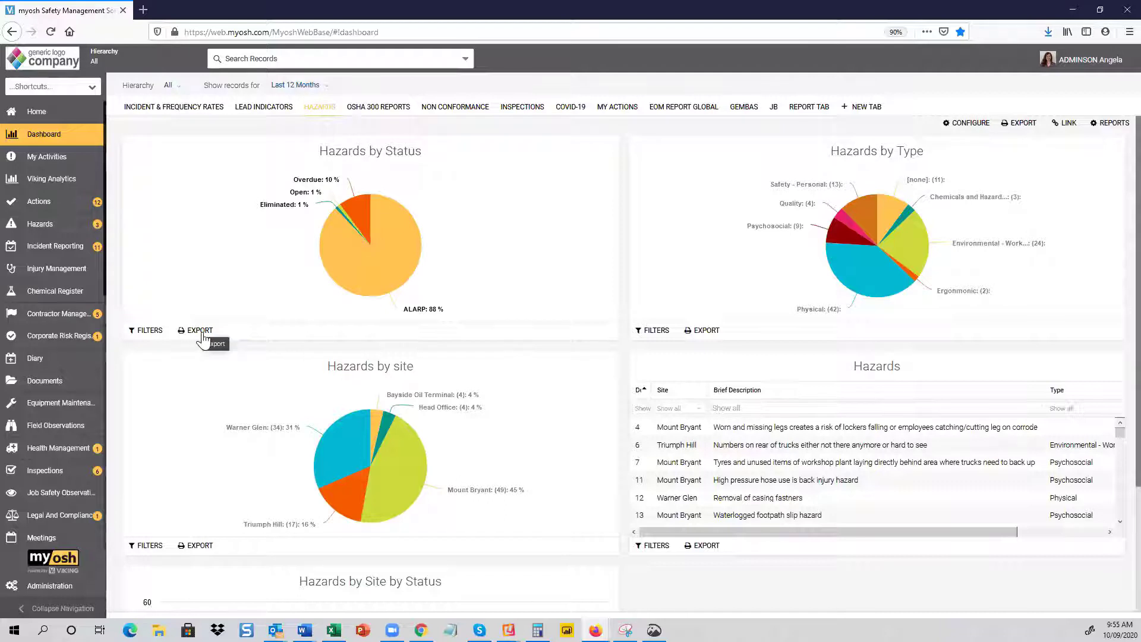
Open the scheduled Monthly Hazard Report for Exec Team and review its target tab and date range options.
{"action": "left_click", "coordinate": [1116, 125]}
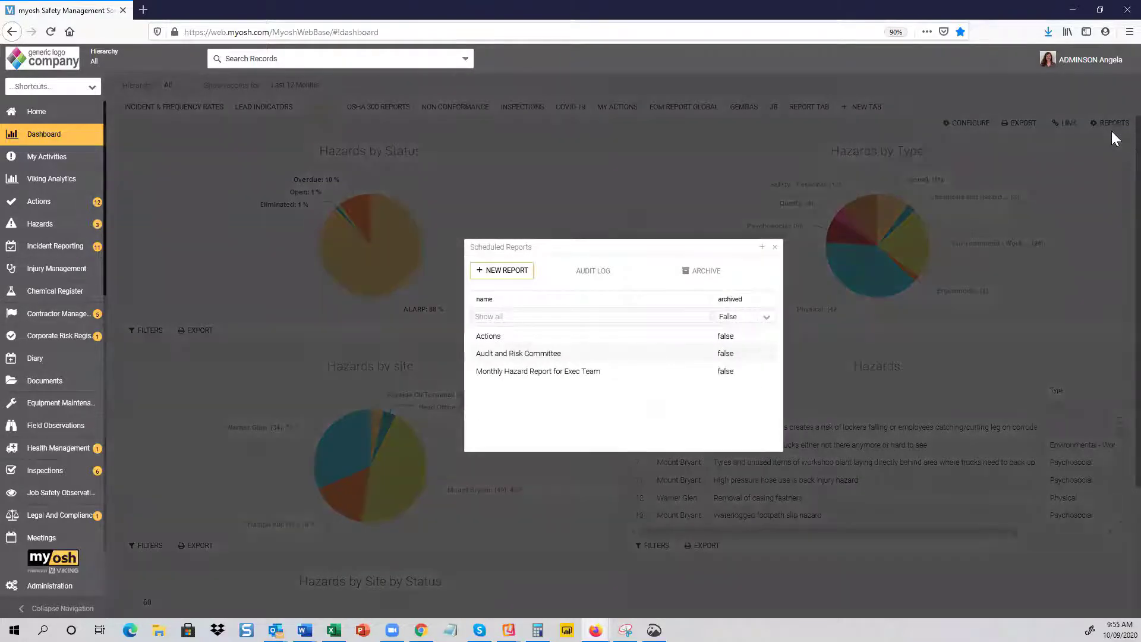
{"action": "left_click", "coordinate": [520, 375]}
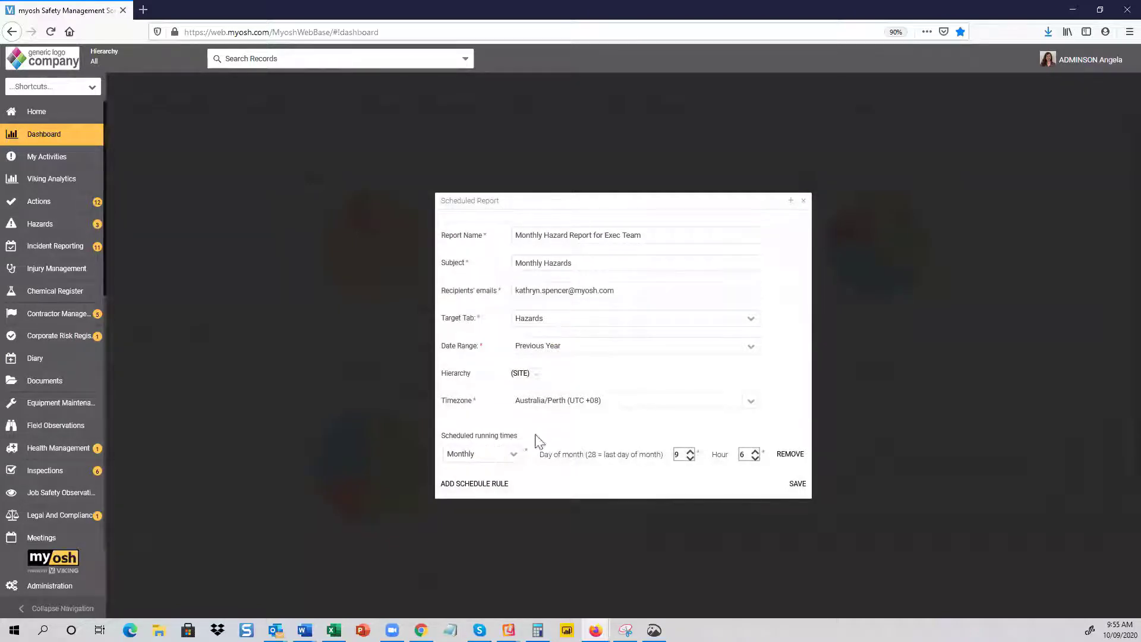
{"action": "left_click_drag", "start_coordinate": [548, 318], "coordinate": [515, 318]}
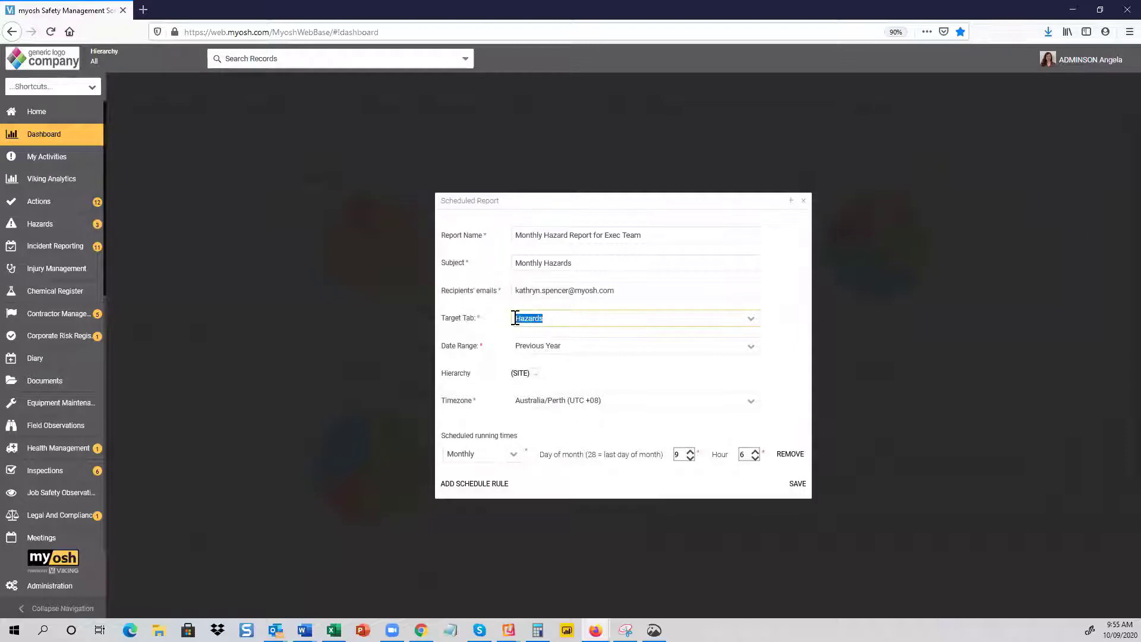
{"action": "left_click", "coordinate": [750, 349]}
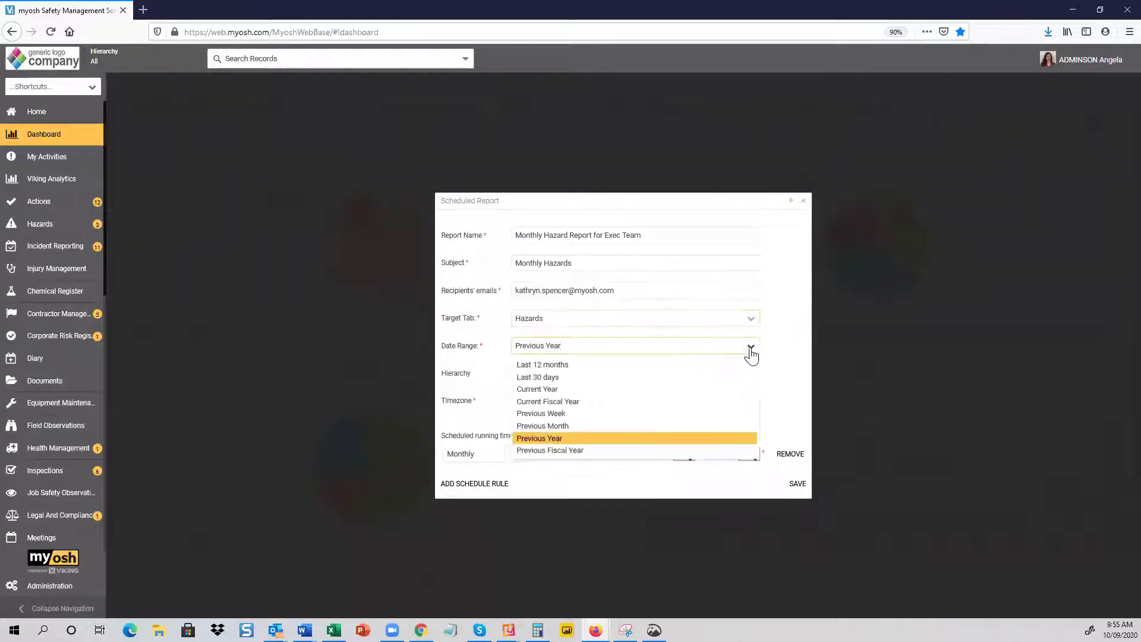
{"action": "left_click", "coordinate": [750, 349]}
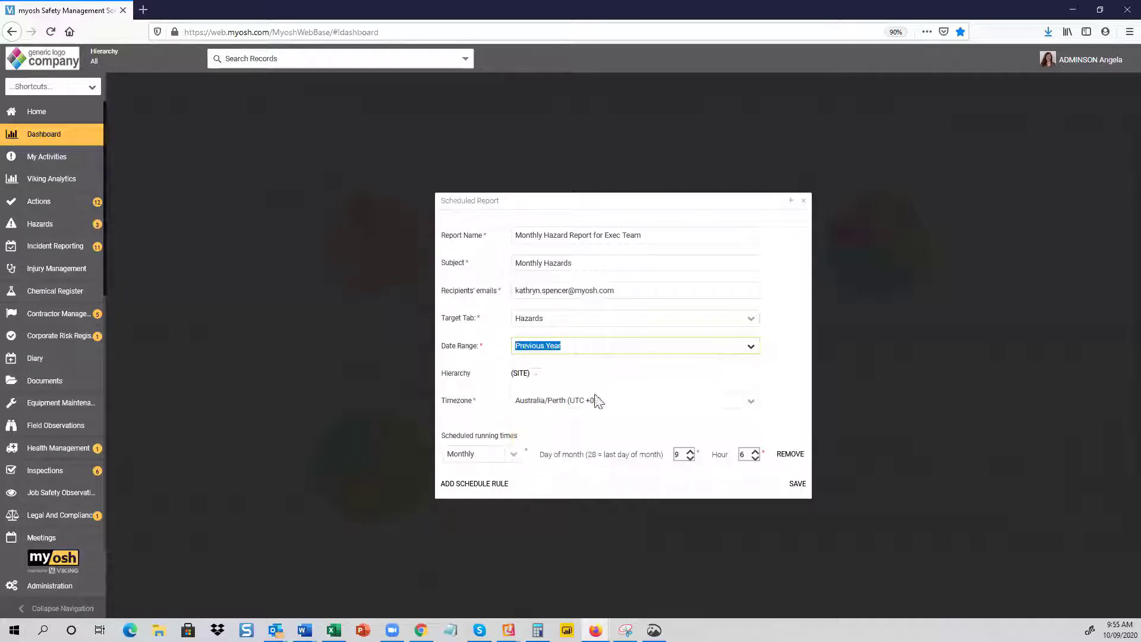
Review the sites selected in the scheduled report's hierarchy, and close the report and the Scheduled Reports list without saving.
{"action": "left_click", "coordinate": [537, 375]}
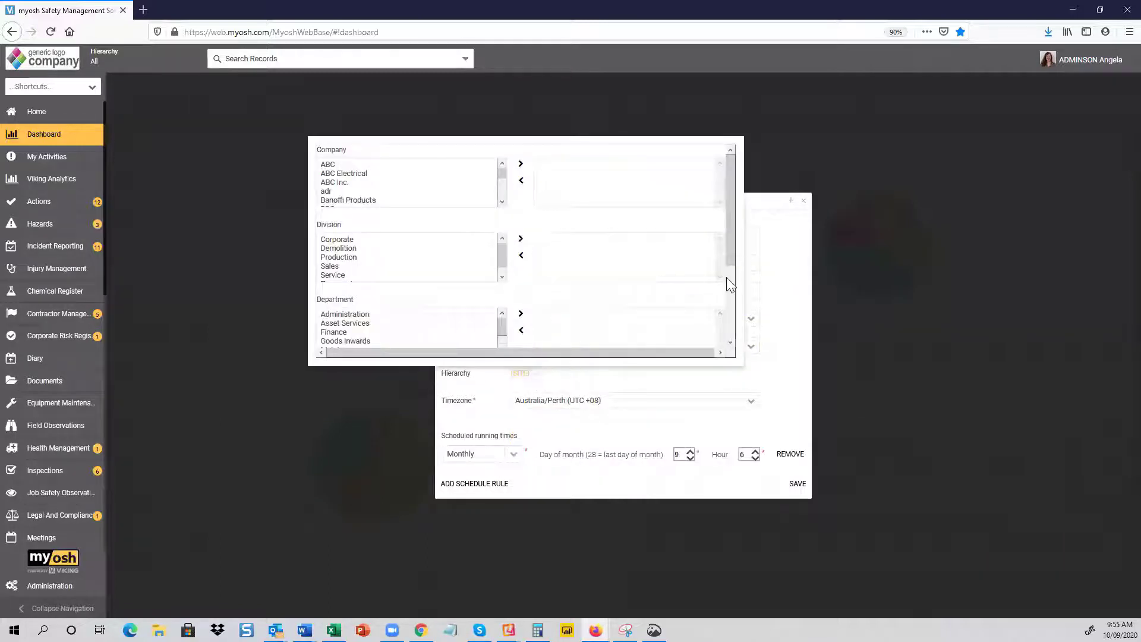
{"action": "scroll", "coordinate": [725, 278], "scroll_direction": "down", "scroll_amount": 3}
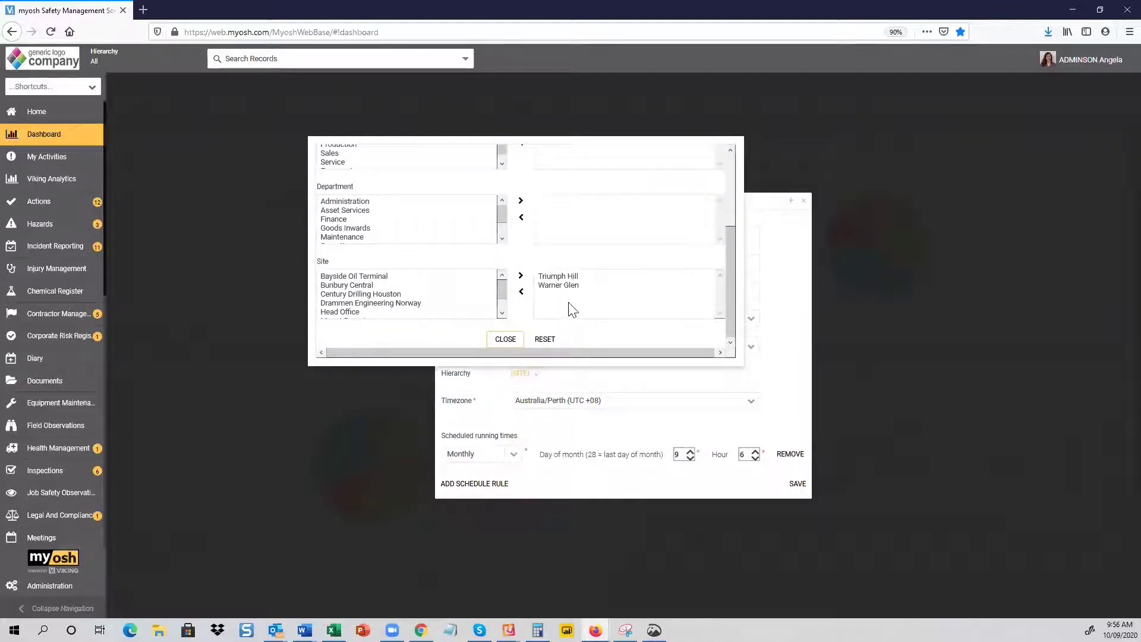
{"action": "left_click", "coordinate": [504, 339]}
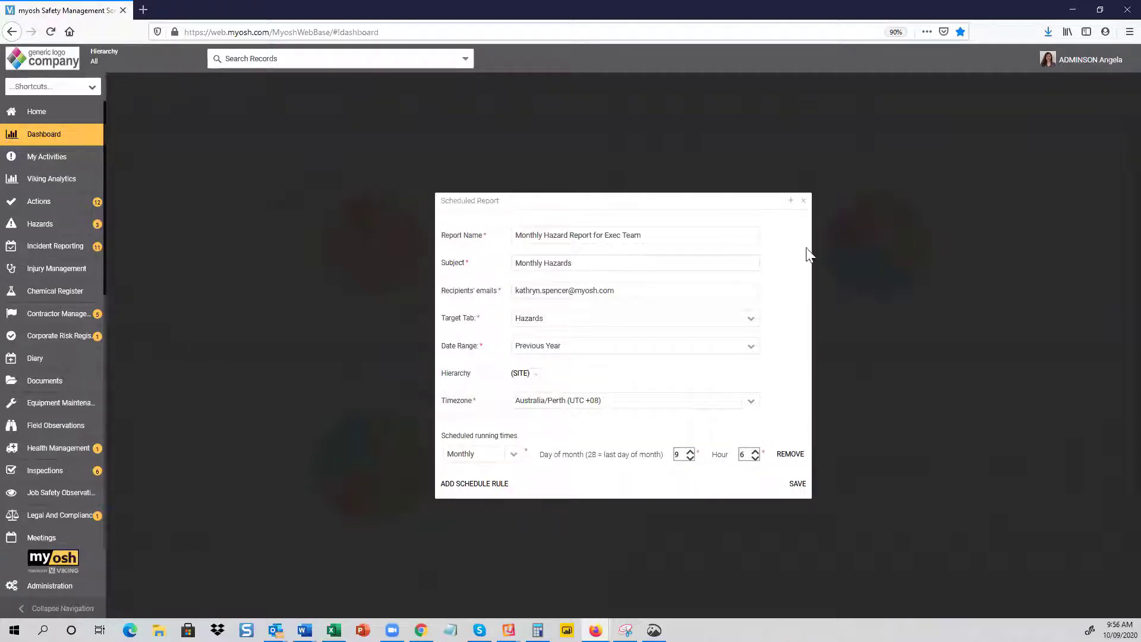
{"action": "left_click", "coordinate": [804, 203]}
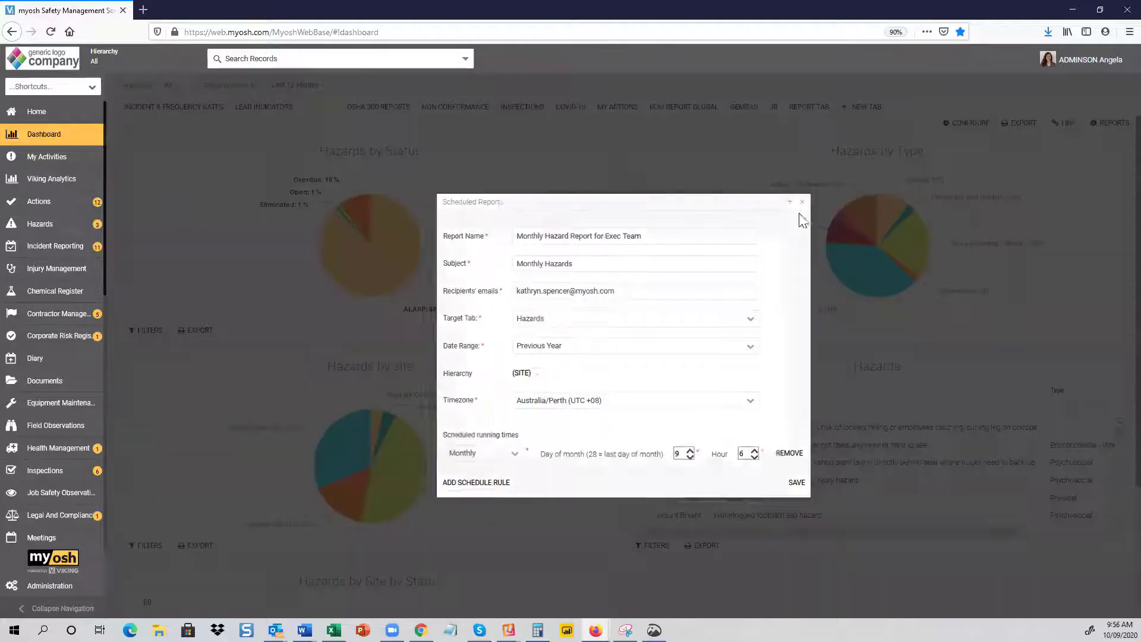
{"action": "left_click", "coordinate": [775, 248]}
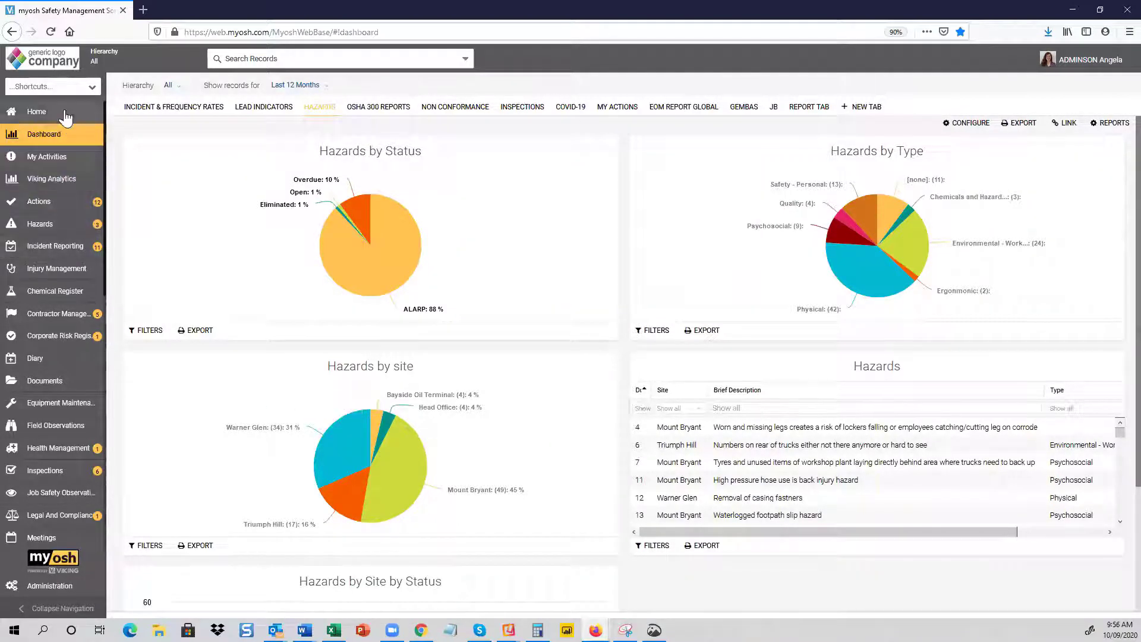
View the My Activities list of outstanding records across modules.
{"action": "left_click", "coordinate": [55, 161]}
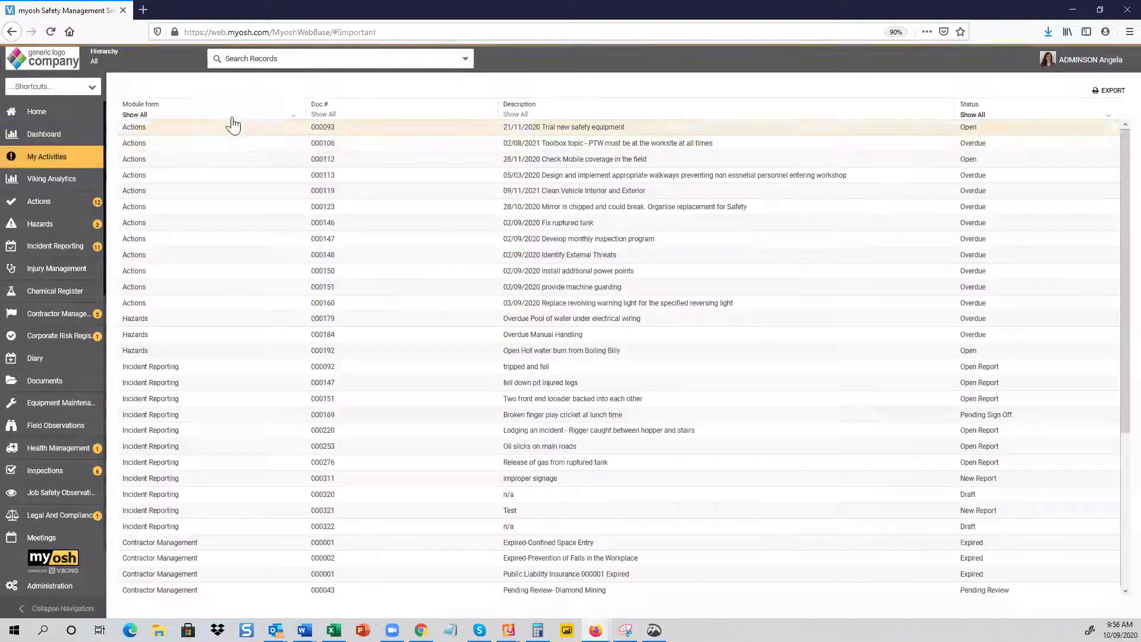
{"action": "key", "text": "ctrl+t"}
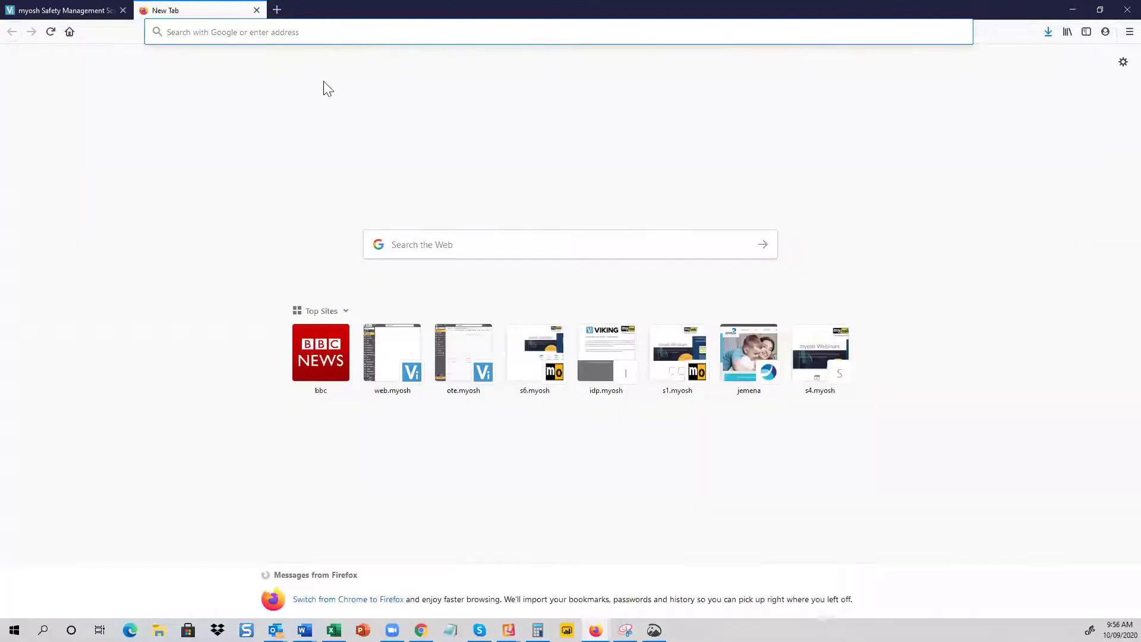
{"action": "left_click", "coordinate": [87, 12]}
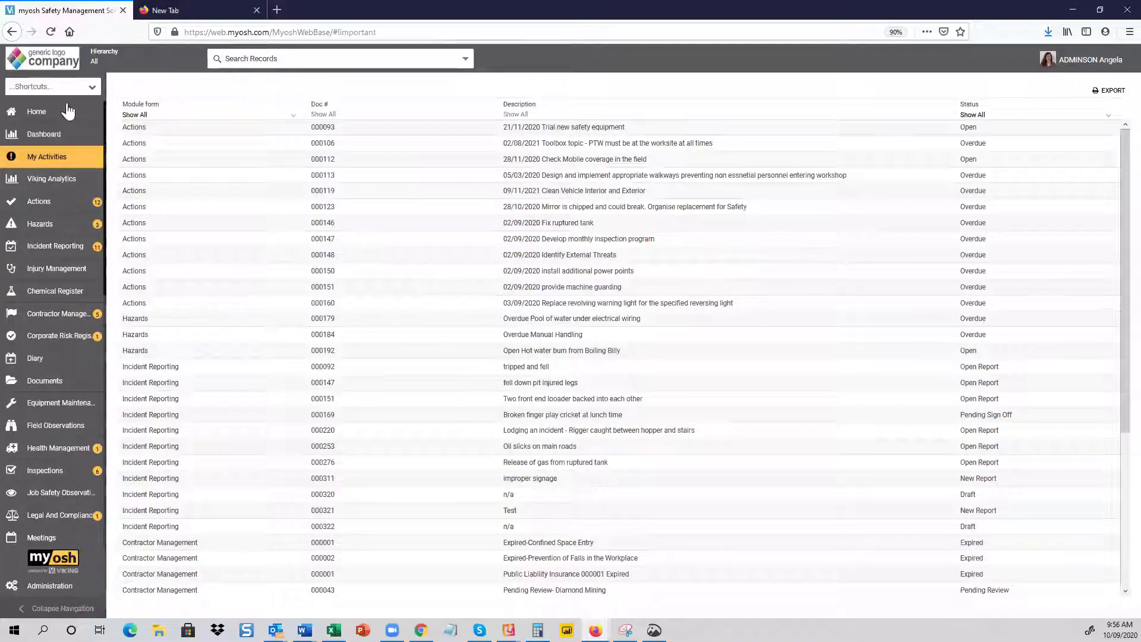
Open Viking Analytics and sign in with the demo account's saved username and password.
{"action": "left_click", "coordinate": [51, 179]}
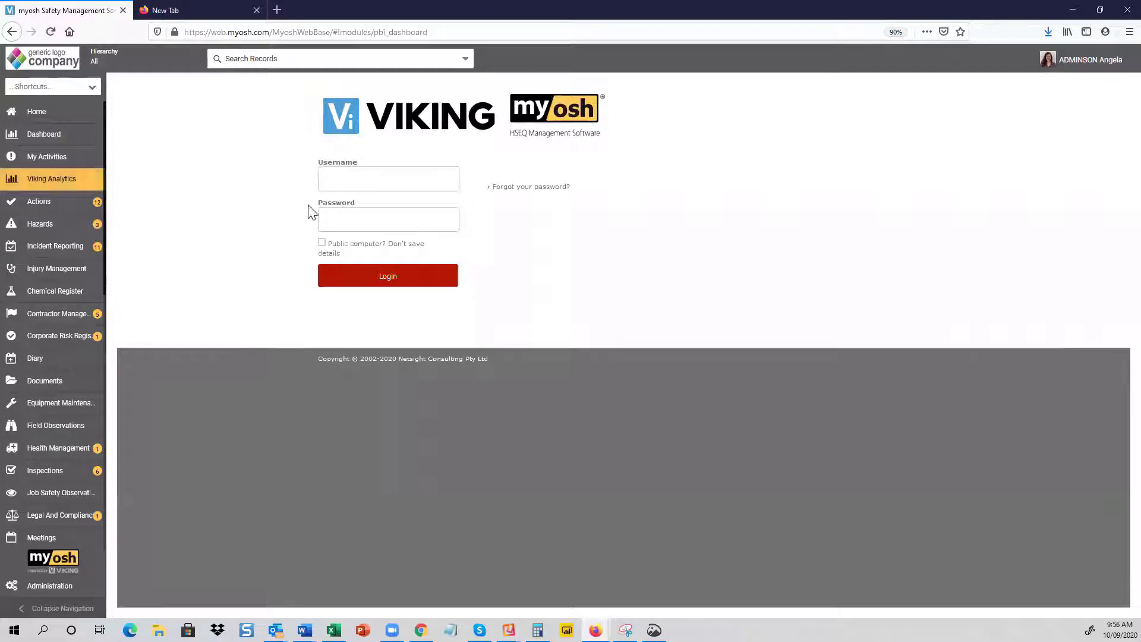
{"action": "left_click", "coordinate": [356, 179]}
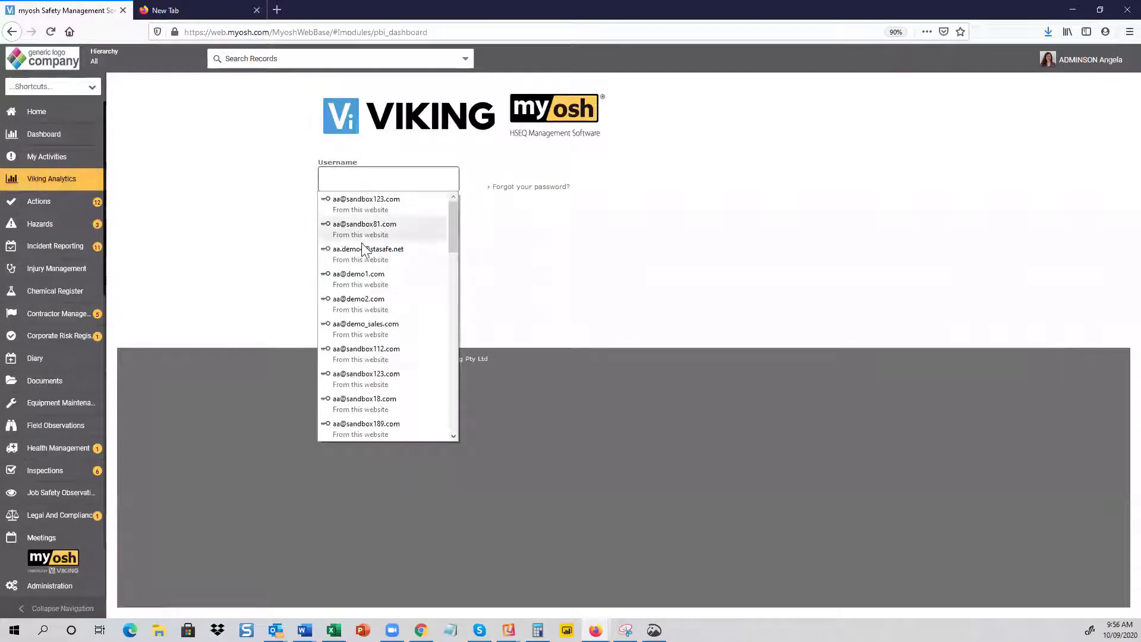
{"action": "left_click", "coordinate": [361, 278]}
{"action": "left_click", "coordinate": [362, 284]}
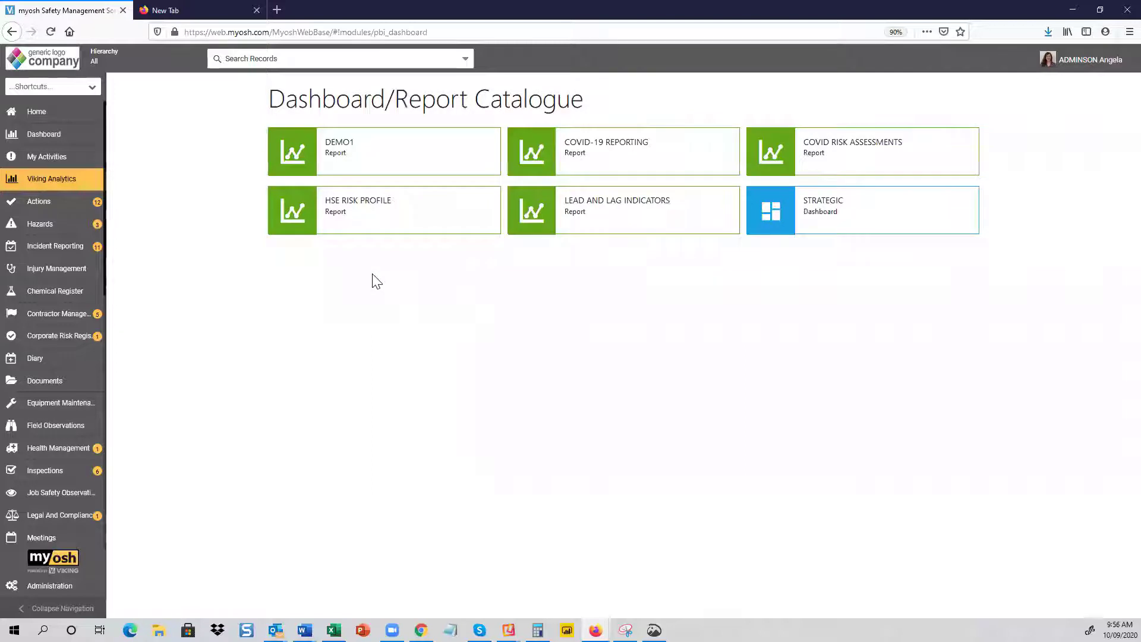
Open the Lead and Lag Indicators report and switch the Hazards Reported with Corrective Actions chart to its next layout.
{"action": "left_click", "coordinate": [612, 206]}
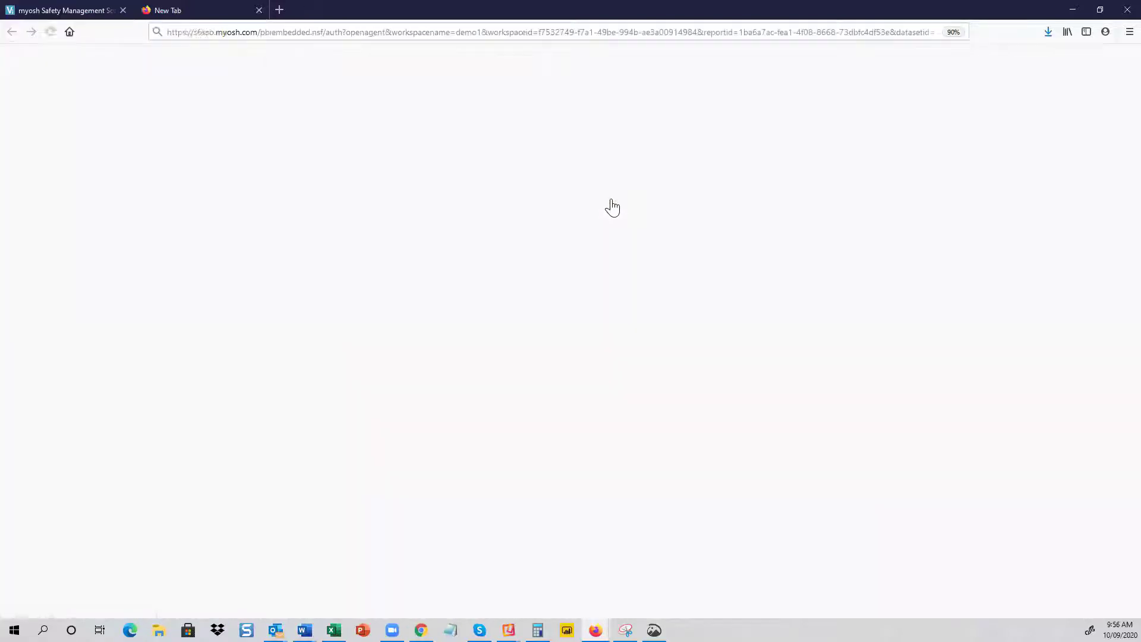
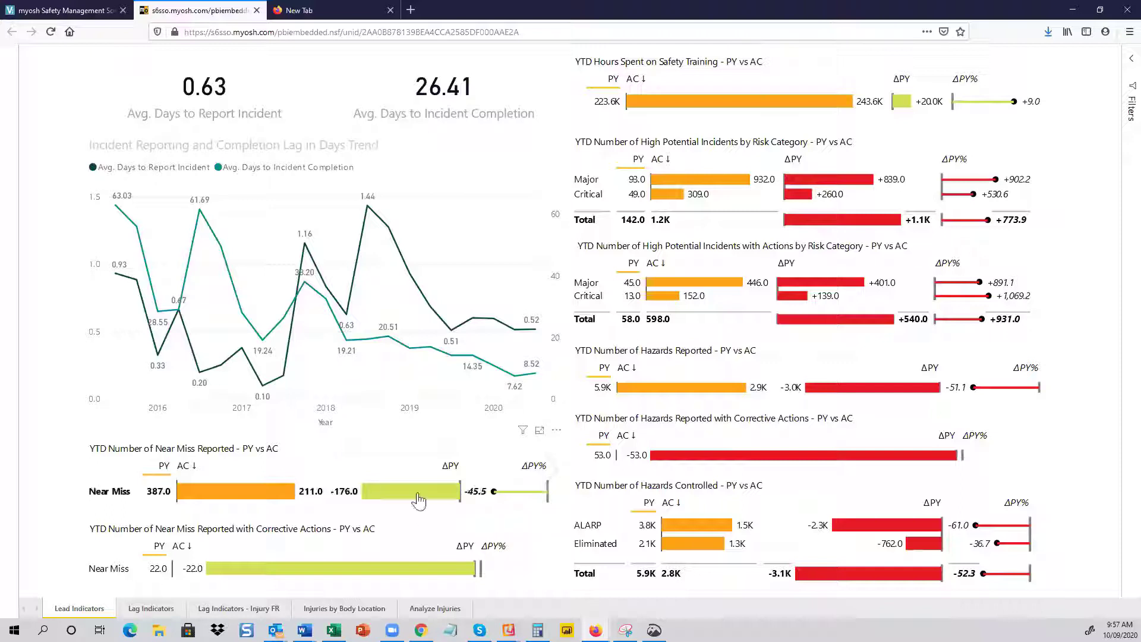
{"action": "mouse_move", "coordinate": [418, 499]}
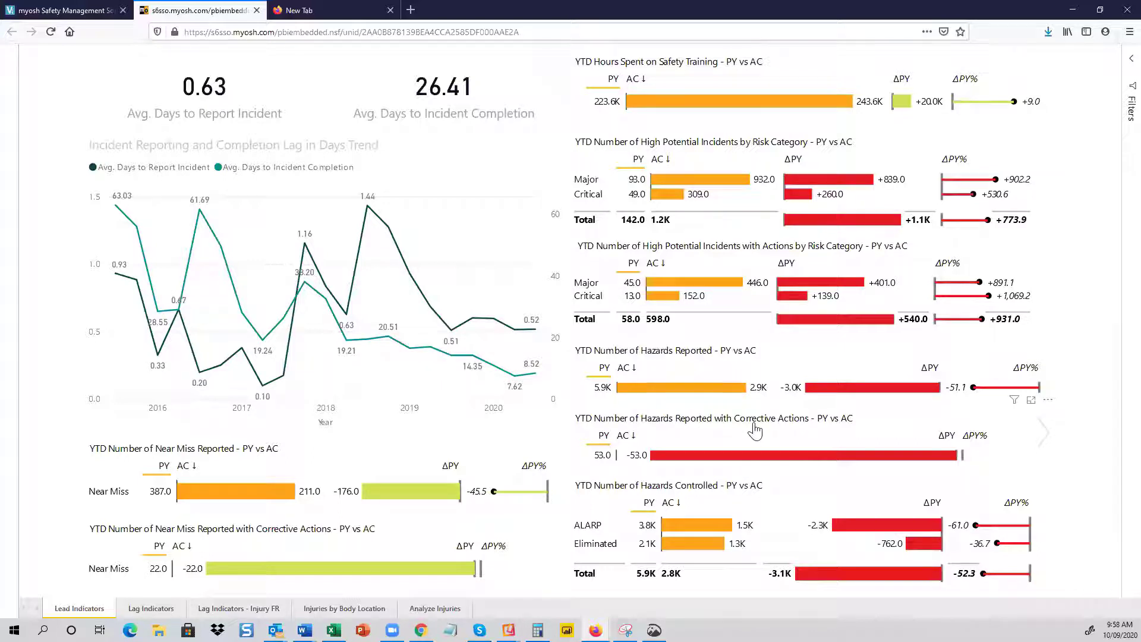
{"action": "left_click", "coordinate": [1044, 437]}
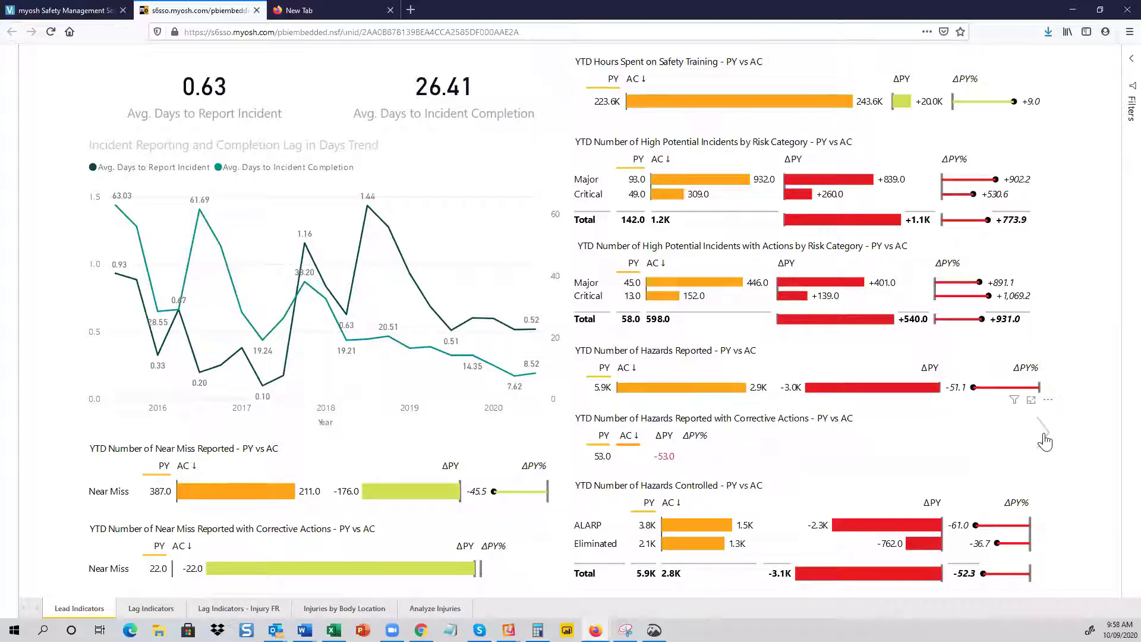
{"action": "mouse_move", "coordinate": [709, 125]}
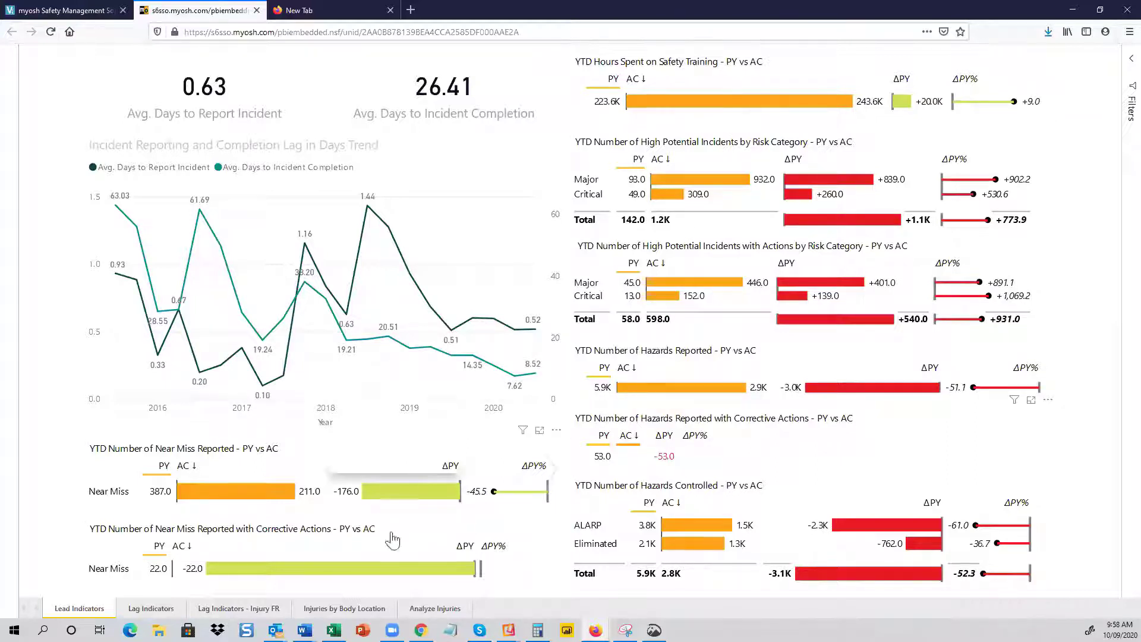
View the Lag Indicators page, cross-filter the incidents-by-date charts to Damage, and clear the Damage selection.
{"action": "left_click", "coordinate": [151, 608]}
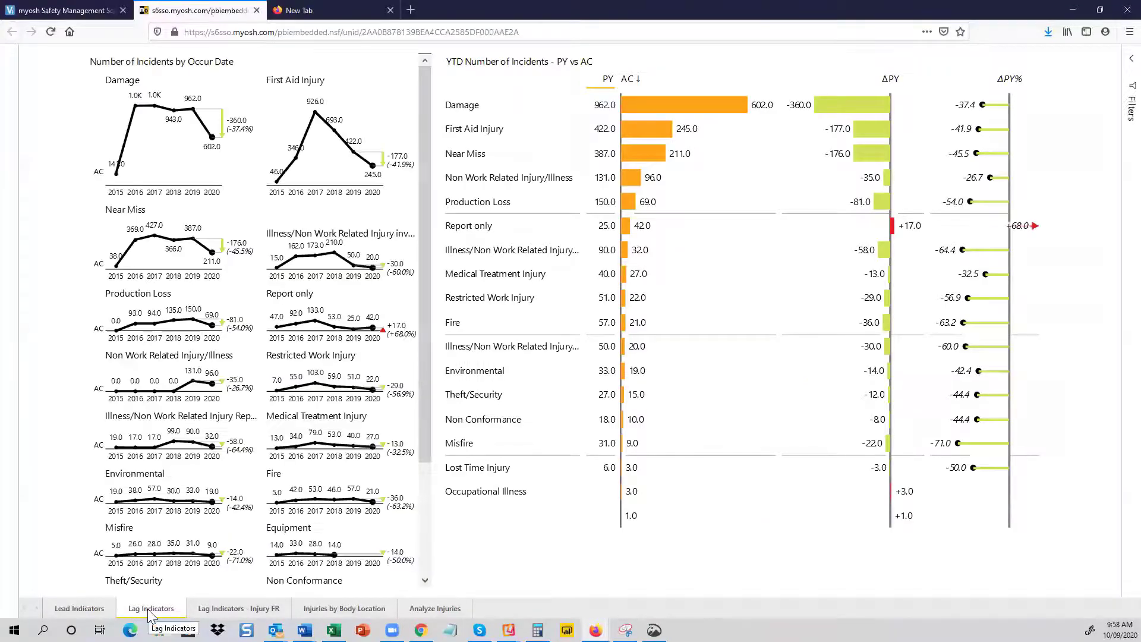
{"action": "left_click", "coordinate": [457, 351]}
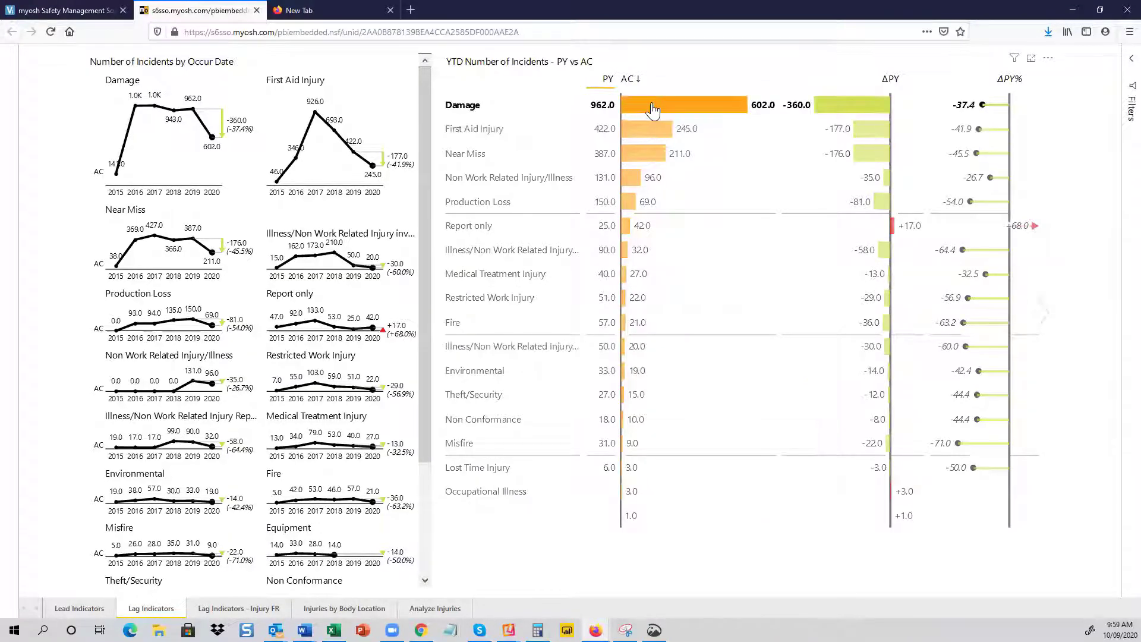
{"action": "mouse_move", "coordinate": [655, 111]}
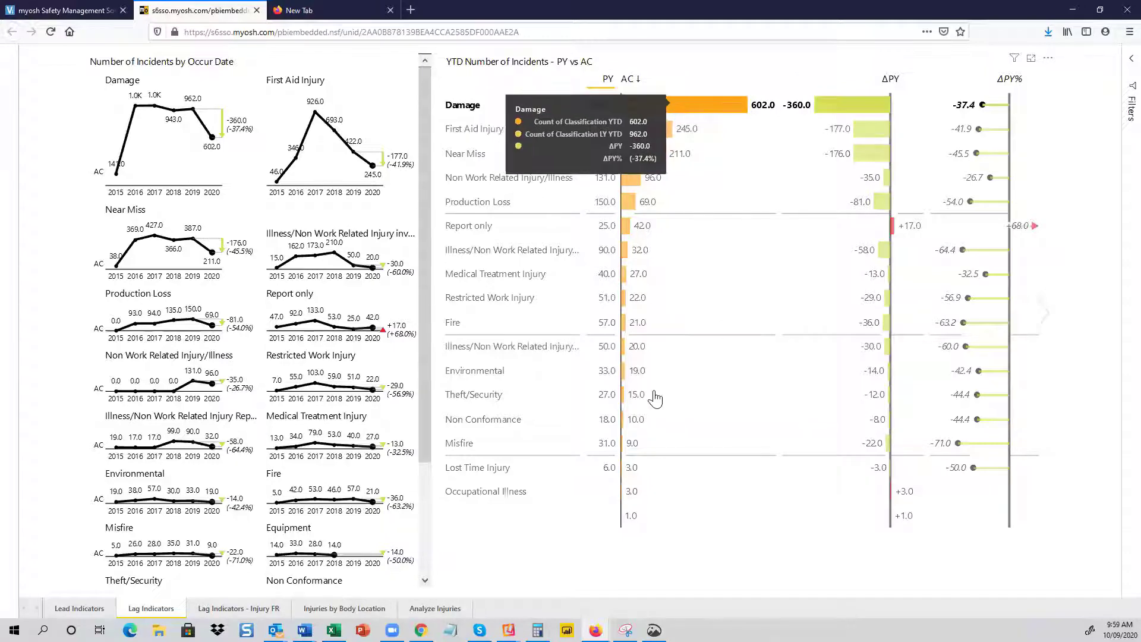
{"action": "left_click", "coordinate": [699, 110]}
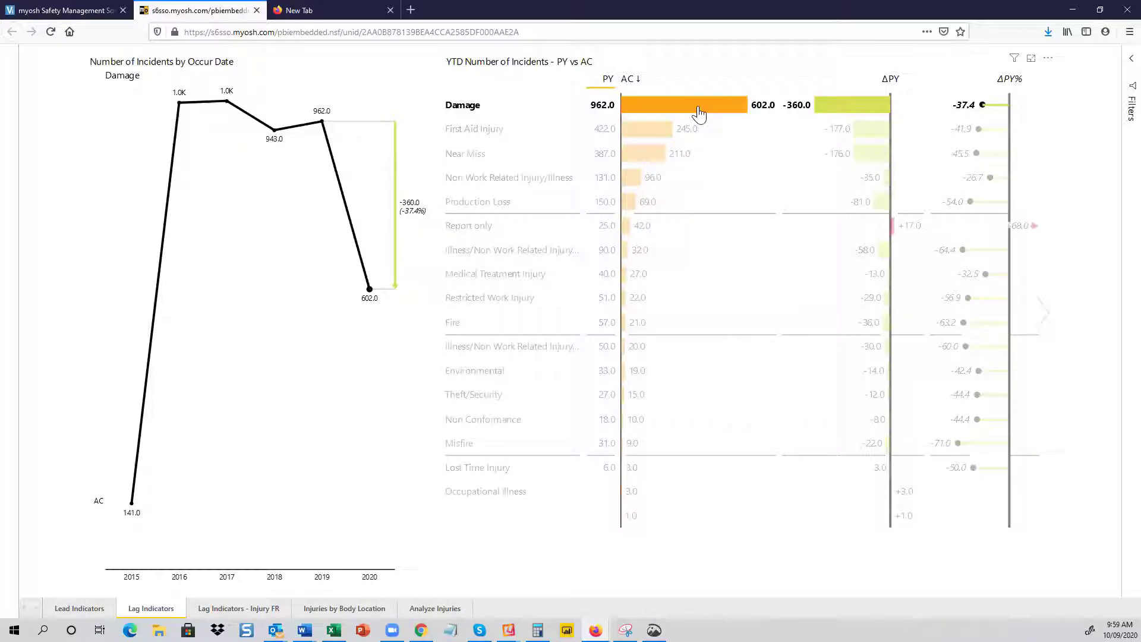
{"action": "left_click", "coordinate": [698, 110]}
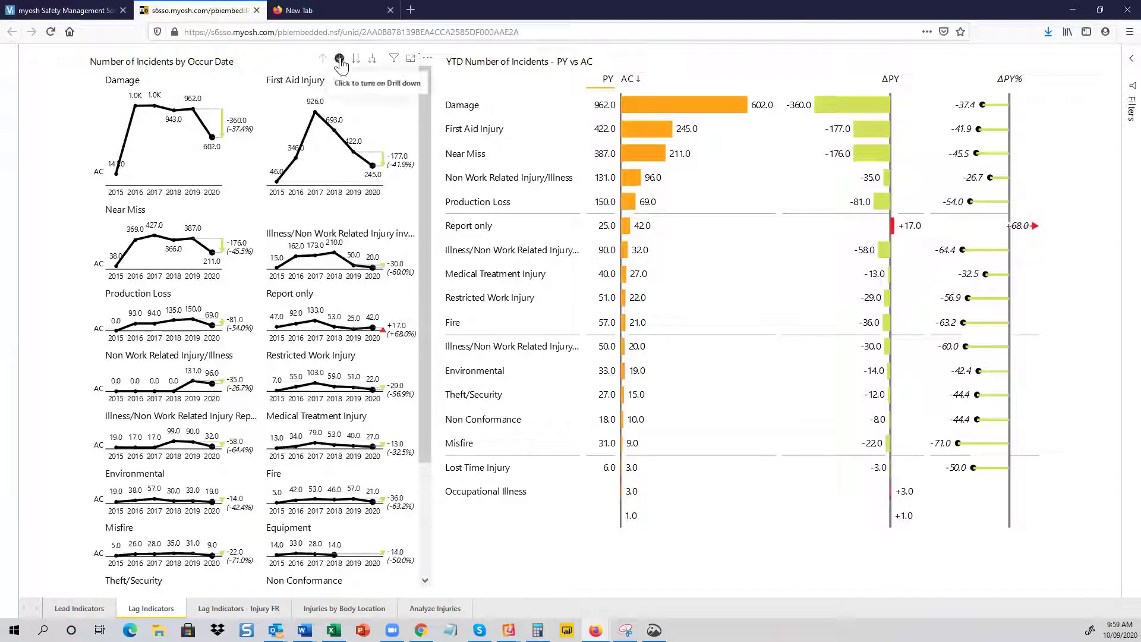
Turn on drill down for the Number of Incidents by Occur Date charts and take them from years through quarters to months.
{"action": "left_click", "coordinate": [339, 59]}
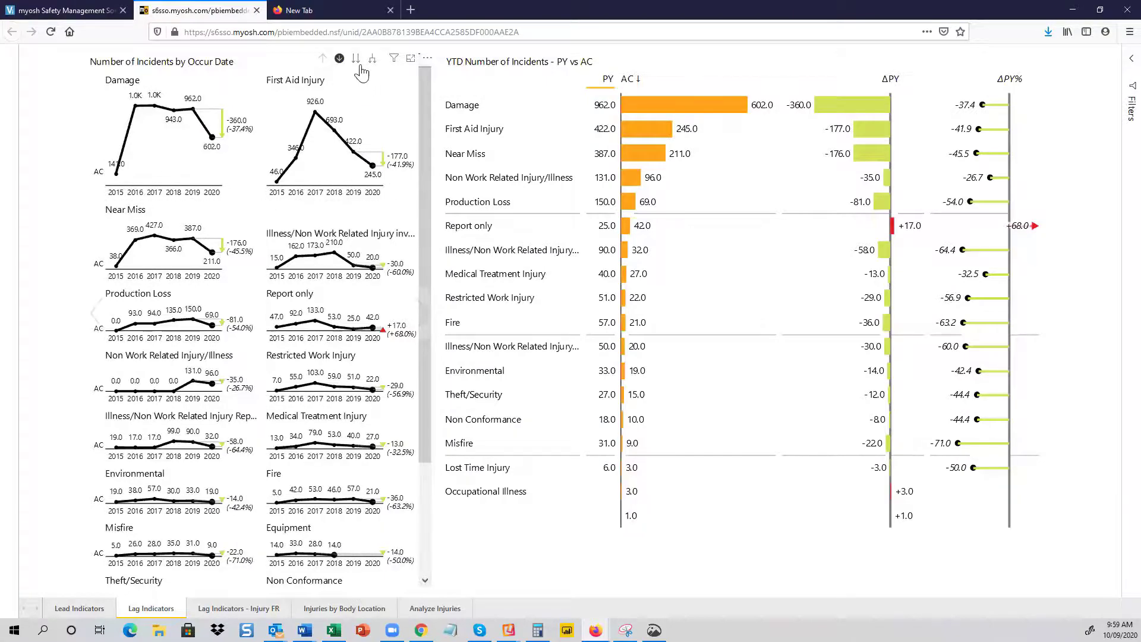
{"action": "left_click", "coordinate": [356, 61]}
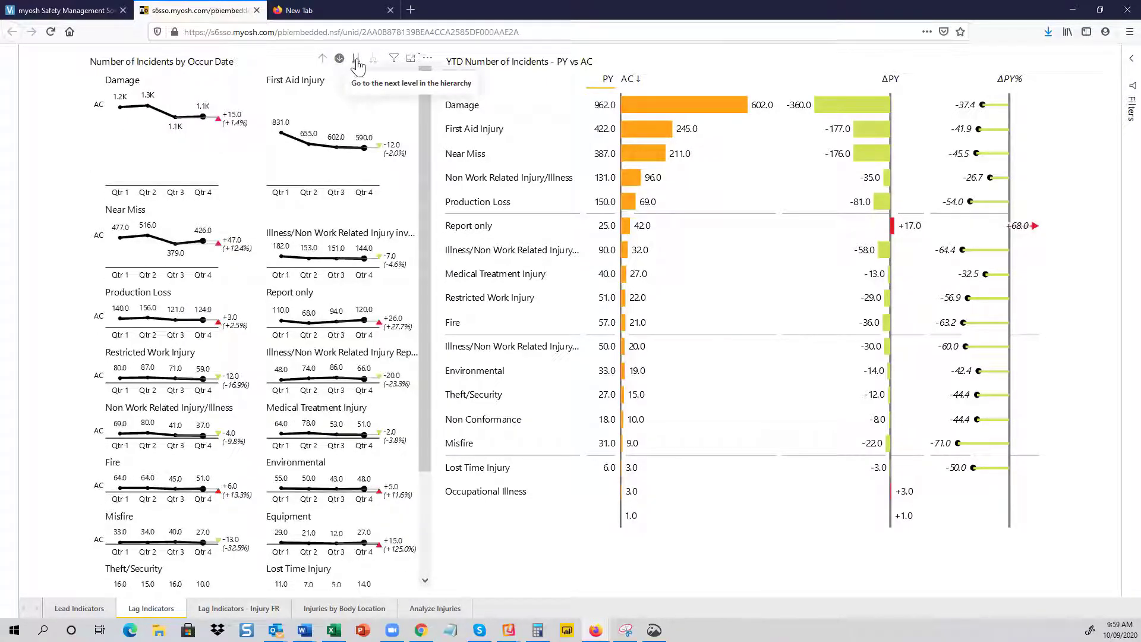
{"action": "left_click", "coordinate": [357, 62]}
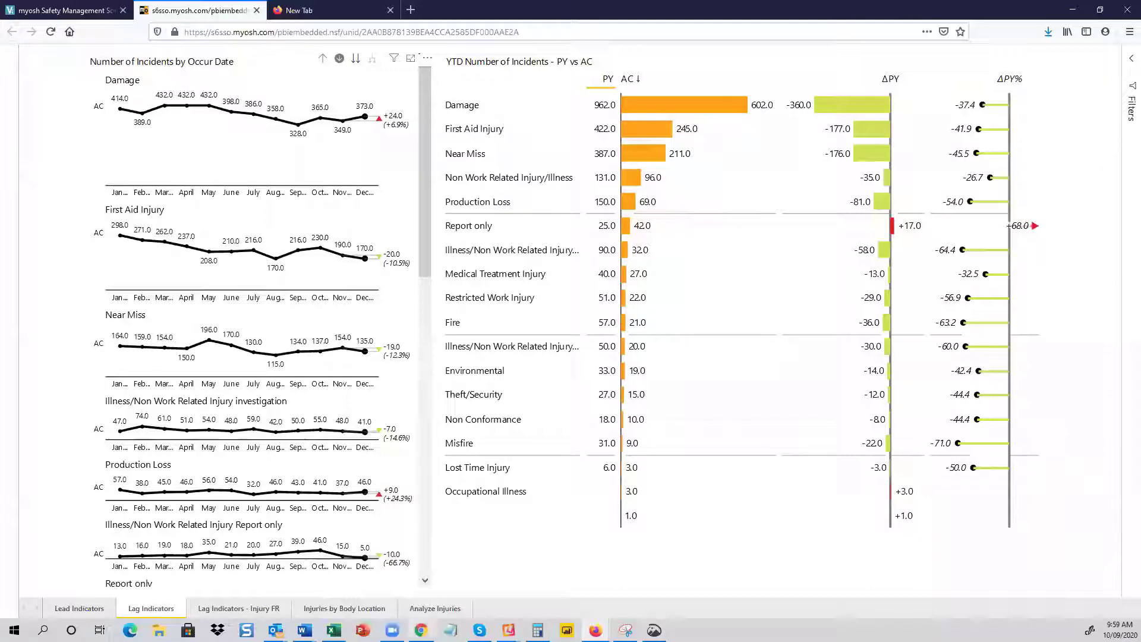
Return to the myosh dashboard and report catalogue and open the Inspections module.
{"action": "left_click", "coordinate": [74, 13]}
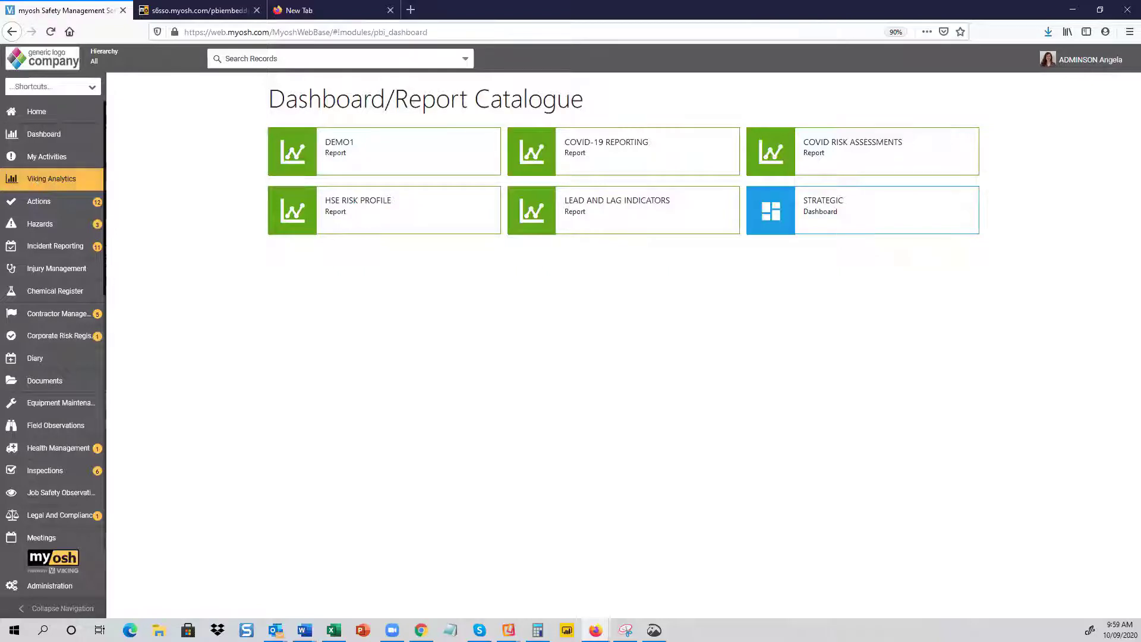
{"action": "left_click", "coordinate": [45, 472]}
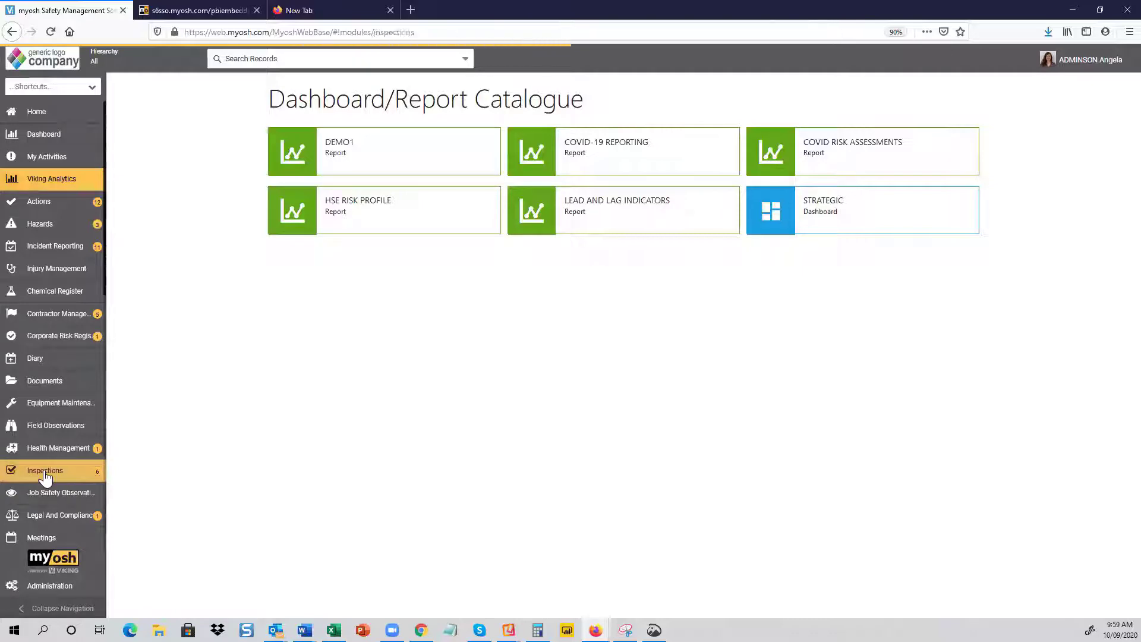
Restore the browser to a smaller window and place the manager's myosh window over it, widened to reach the phone view.
{"action": "left_click", "coordinate": [1103, 9]}
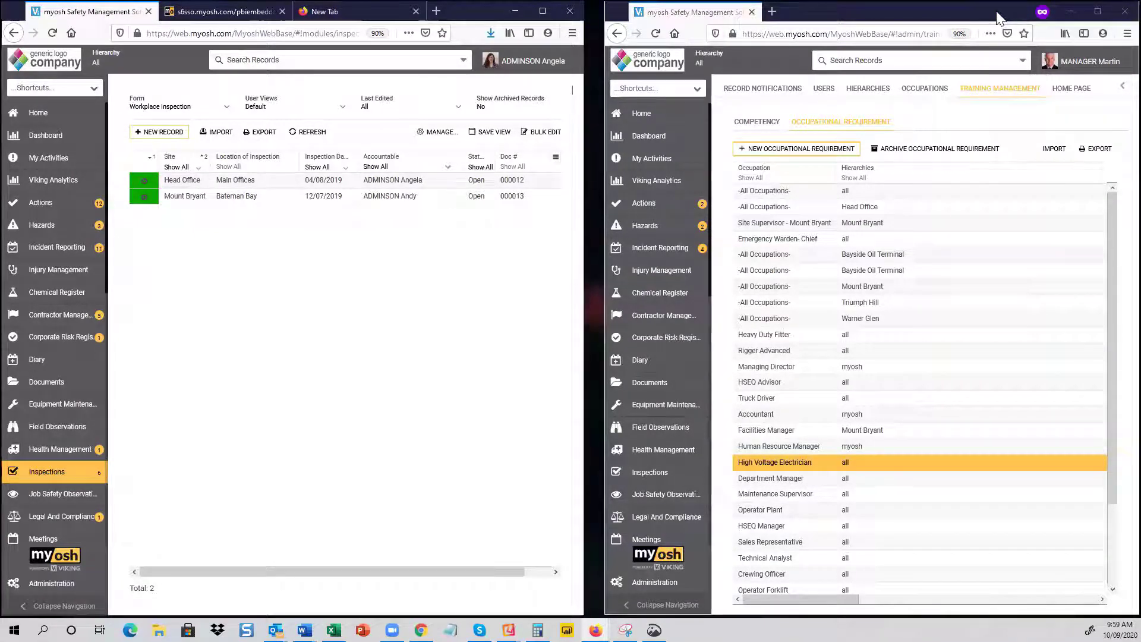
{"action": "left_click_drag", "start_coordinate": [1000, 18], "coordinate": [397, 17]}
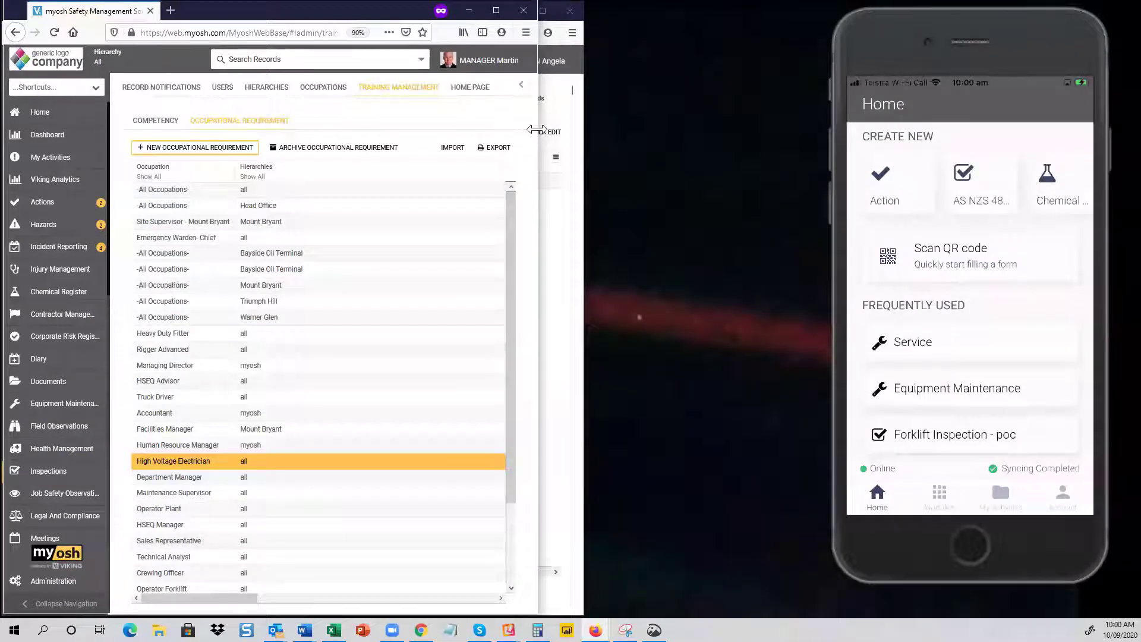
{"action": "left_click_drag", "start_coordinate": [536, 129], "coordinate": [760, 130]}
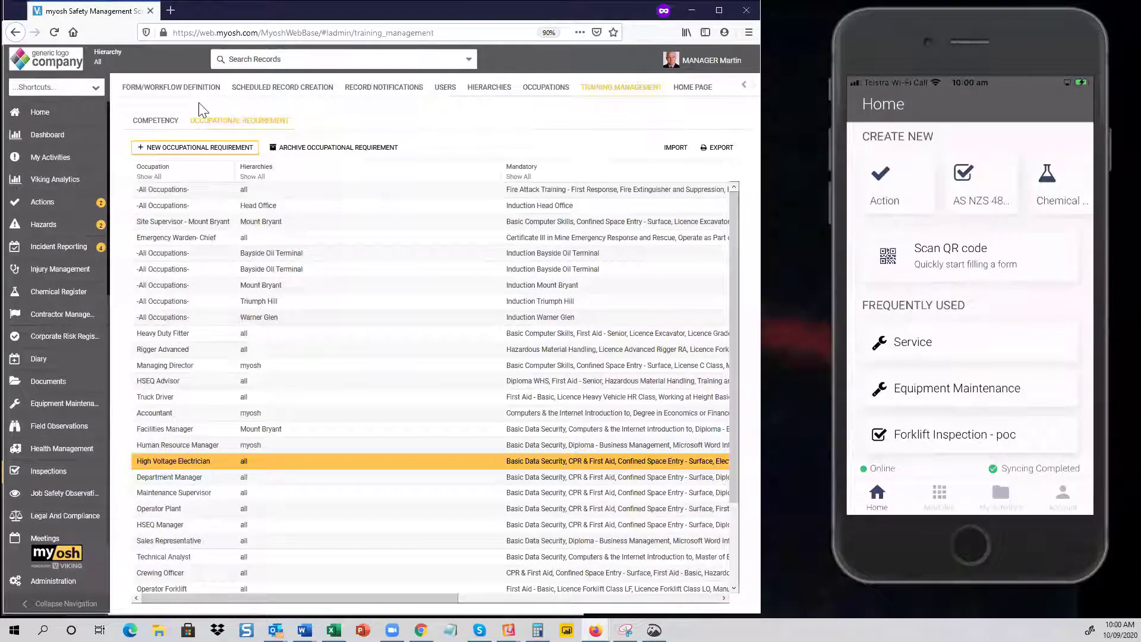
Open the Form/Workflow Definition administration and list the forms of the Inspections module.
{"action": "left_click", "coordinate": [191, 89]}
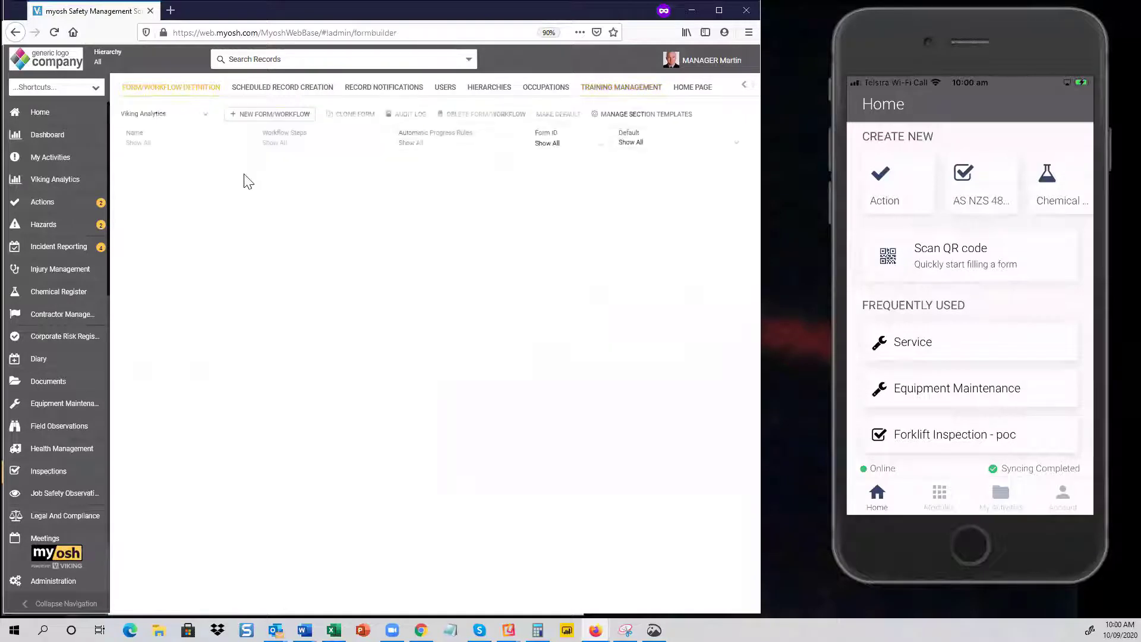
{"action": "left_click", "coordinate": [206, 117]}
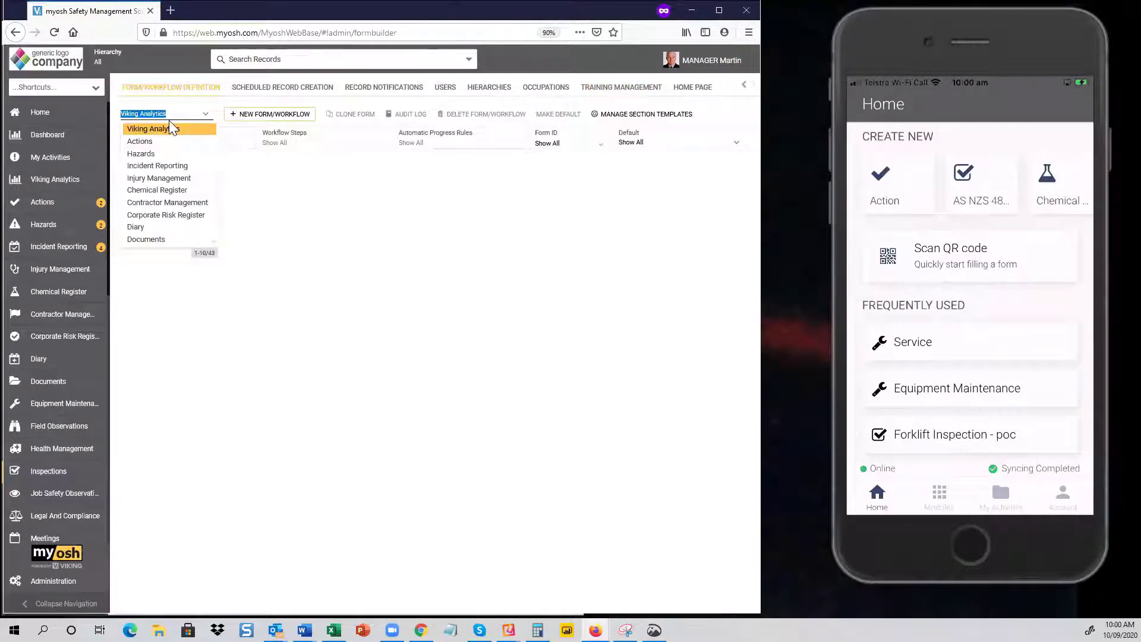
{"action": "type", "text": "Inspect"}
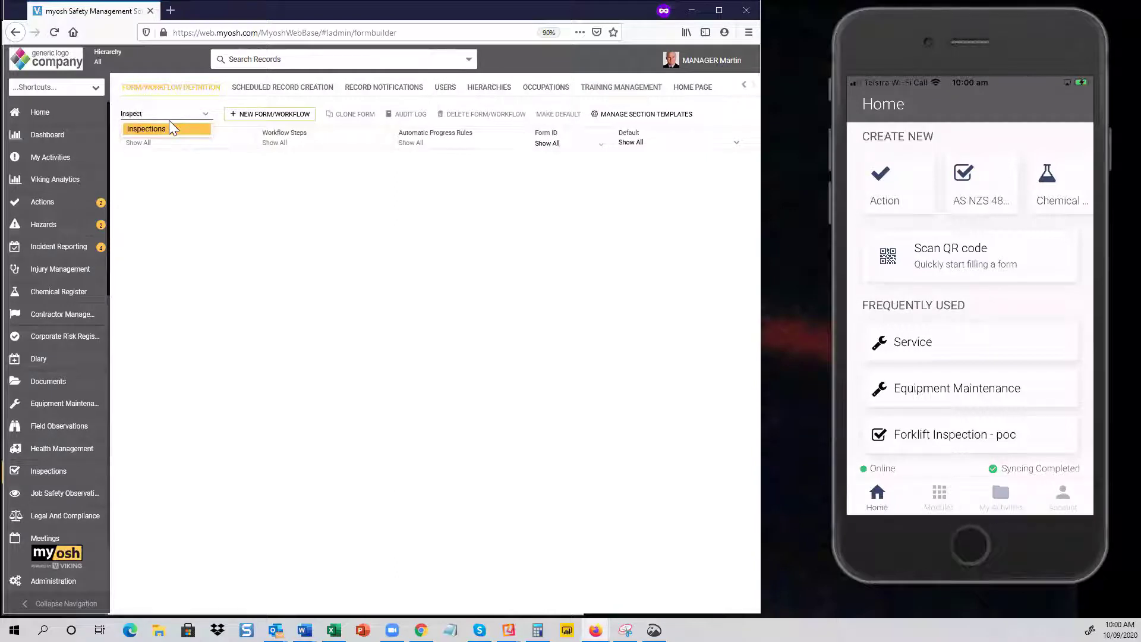
{"action": "type", "text": "ions"}
{"action": "left_click", "coordinate": [170, 122]}
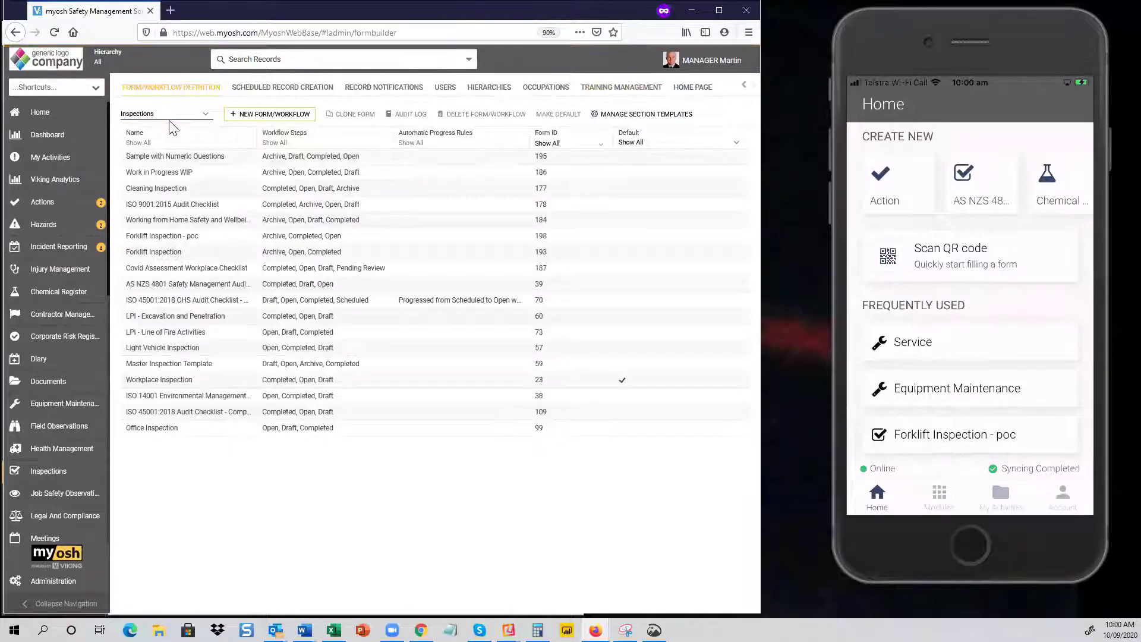
{"action": "left_click", "coordinate": [243, 332]}
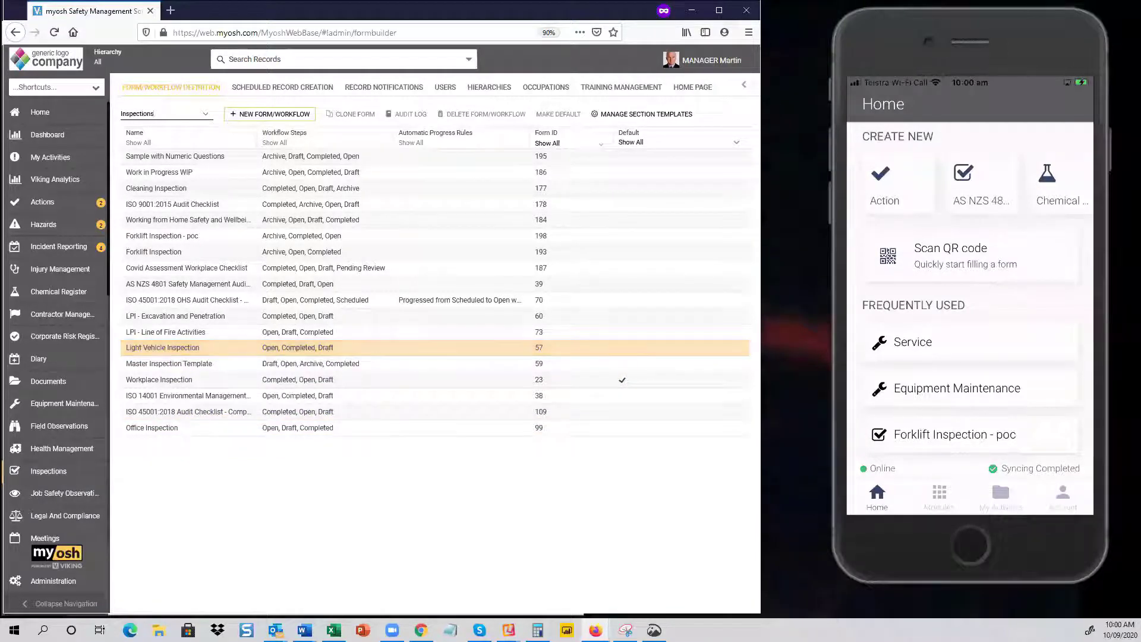
In the phone app, filter the Inspections module to the Forklift Inspection - poc form and open the 2020-09-06 spot check record.
{"action": "left_click", "coordinate": [940, 493]}
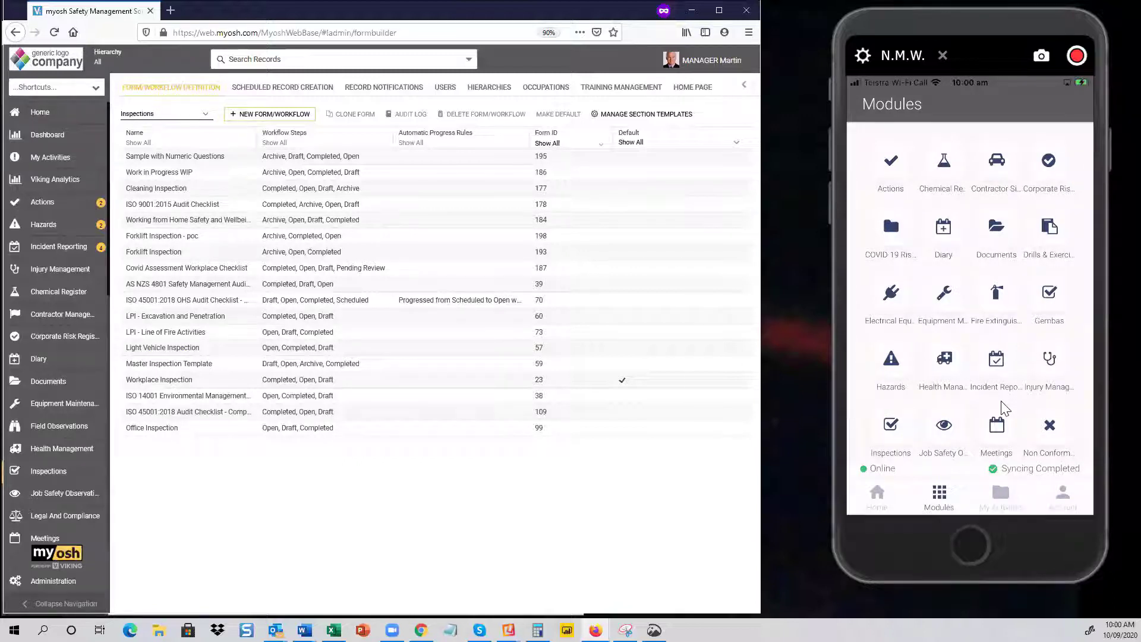
{"action": "left_click", "coordinate": [894, 427]}
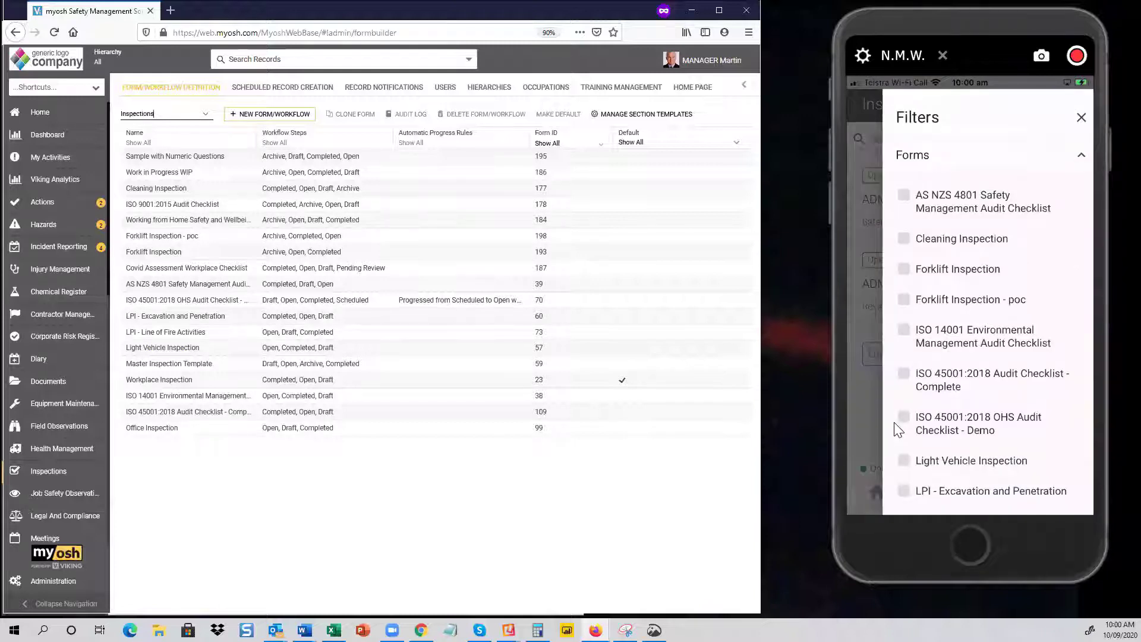
{"action": "left_click", "coordinate": [963, 306]}
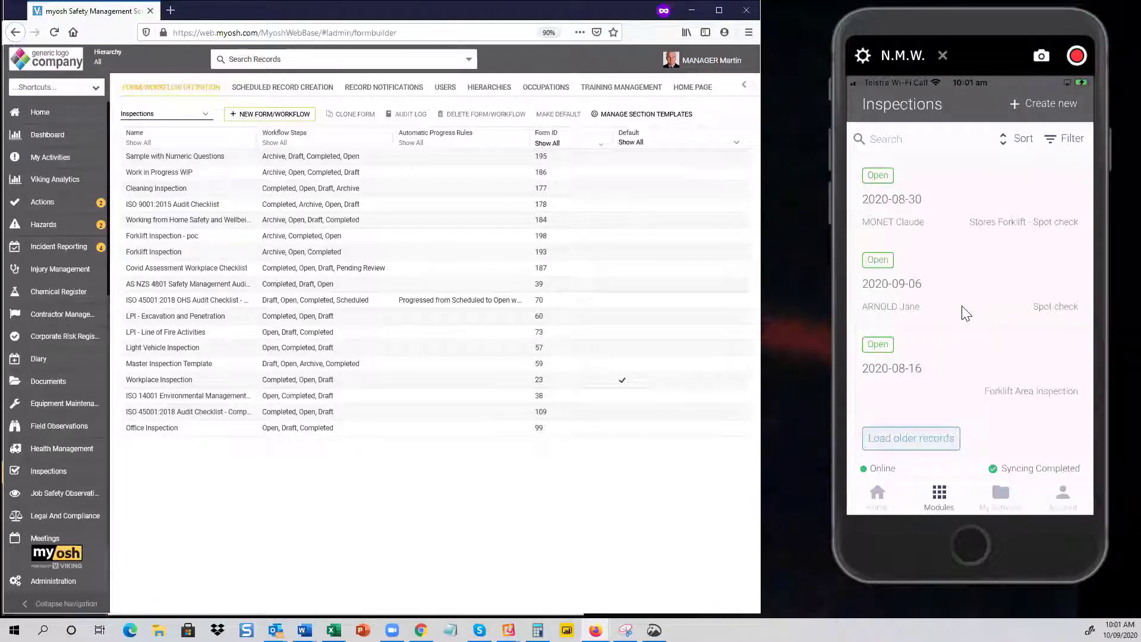
{"action": "left_click", "coordinate": [966, 313]}
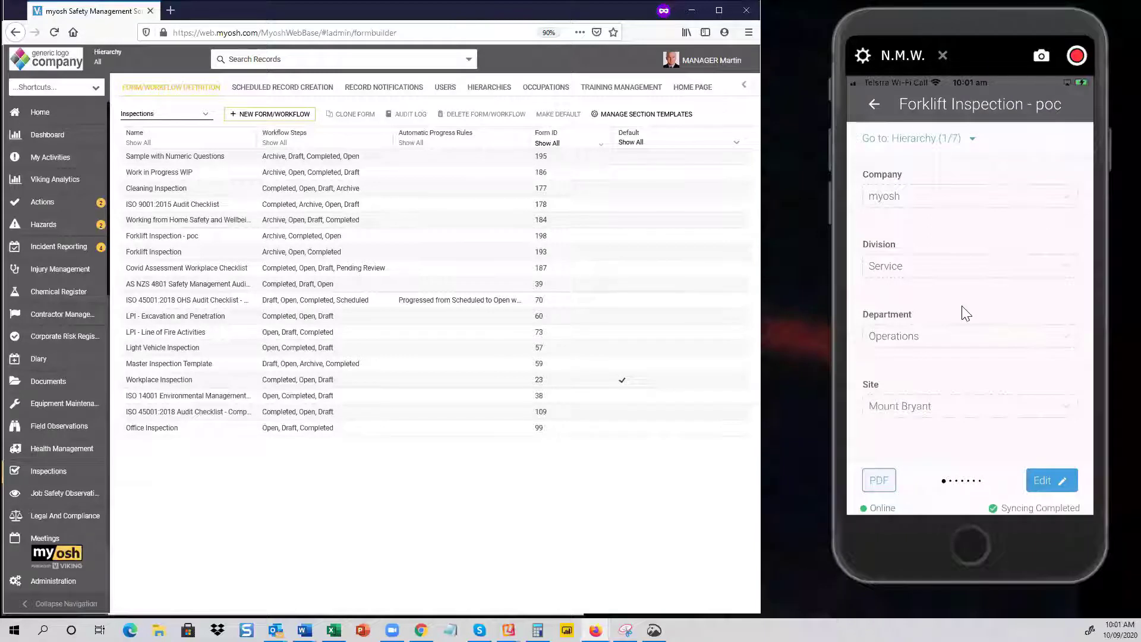
Open the Forklift Inspection - poc form in the web form editor and examine its Details and Safety Features sections.
{"action": "left_click", "coordinate": [180, 239]}
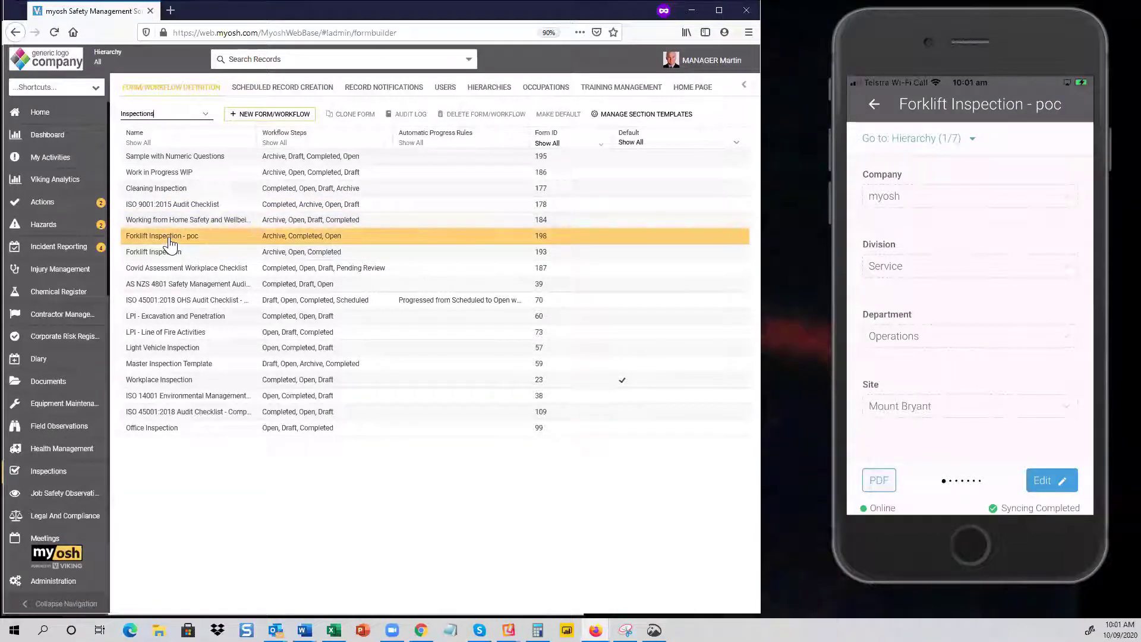
{"action": "double_click", "coordinate": [173, 240]}
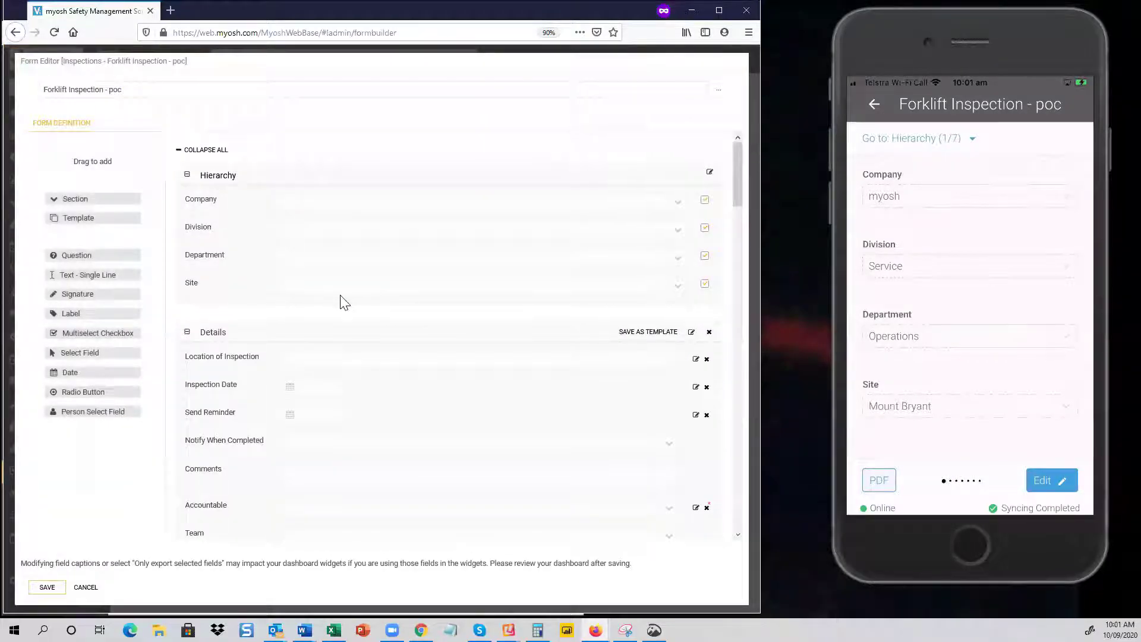
{"action": "scroll", "coordinate": [338, 301], "scroll_direction": "down", "scroll_amount": 3}
{"action": "scroll", "coordinate": [340, 295], "scroll_direction": "down", "scroll_amount": 4}
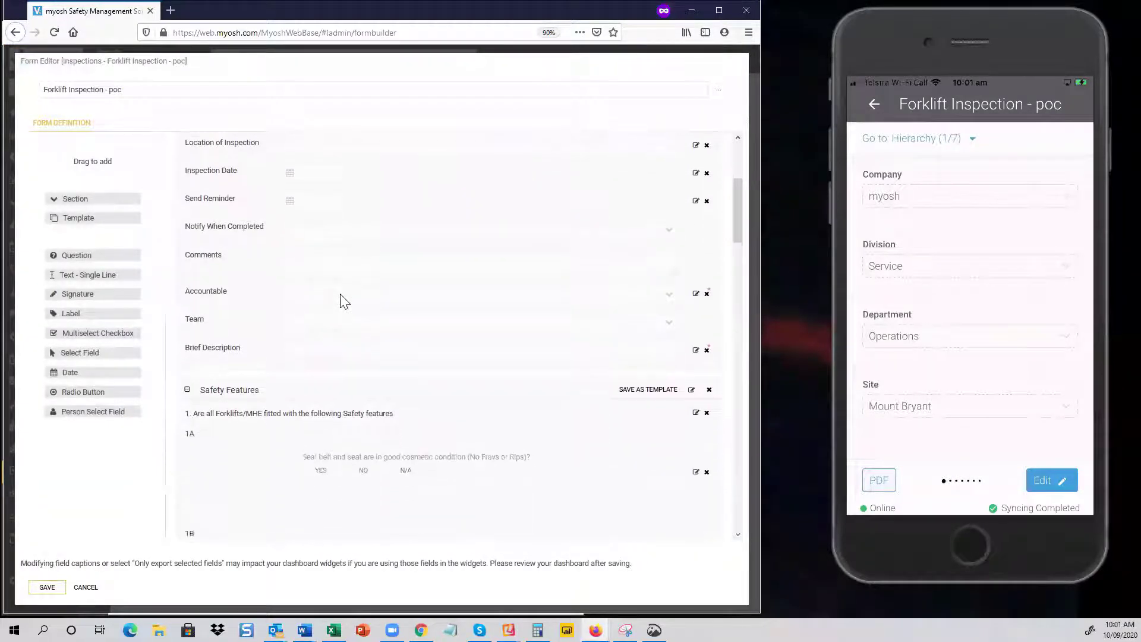
{"action": "scroll", "coordinate": [340, 291], "scroll_direction": "down", "scroll_amount": 1}
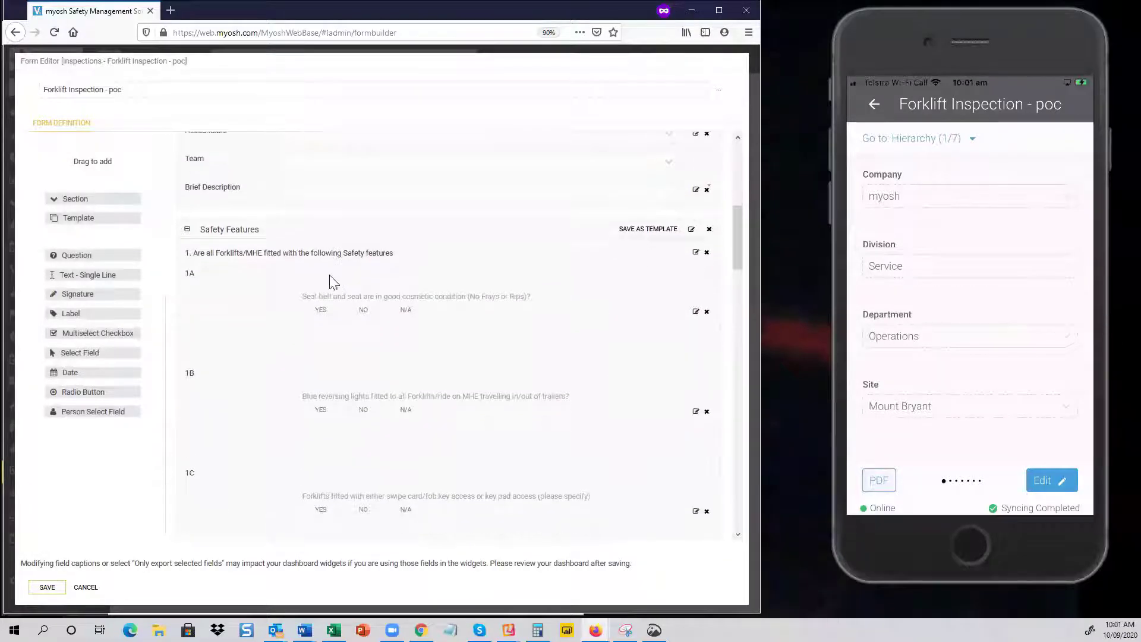
{"action": "scroll", "coordinate": [408, 263], "scroll_direction": "down", "scroll_amount": 1}
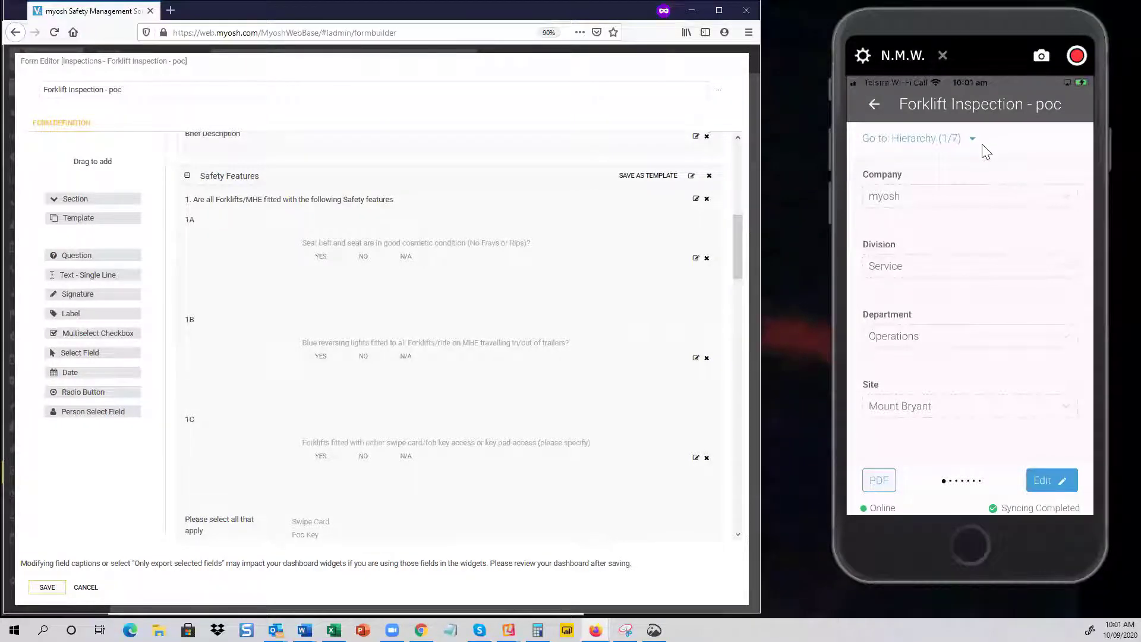
In the phone record's Safety Features section, answer Yes to 1A and 1C and select Swipe Card, Fob Key and Key Pad Access.
{"action": "left_click", "coordinate": [983, 147]}
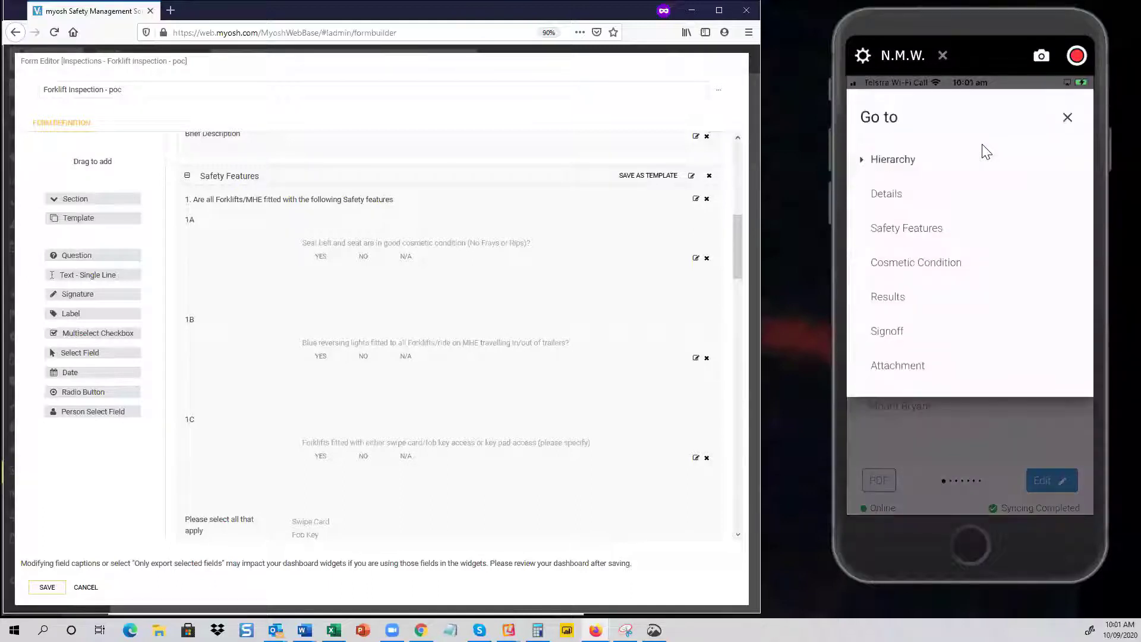
{"action": "left_click", "coordinate": [915, 228]}
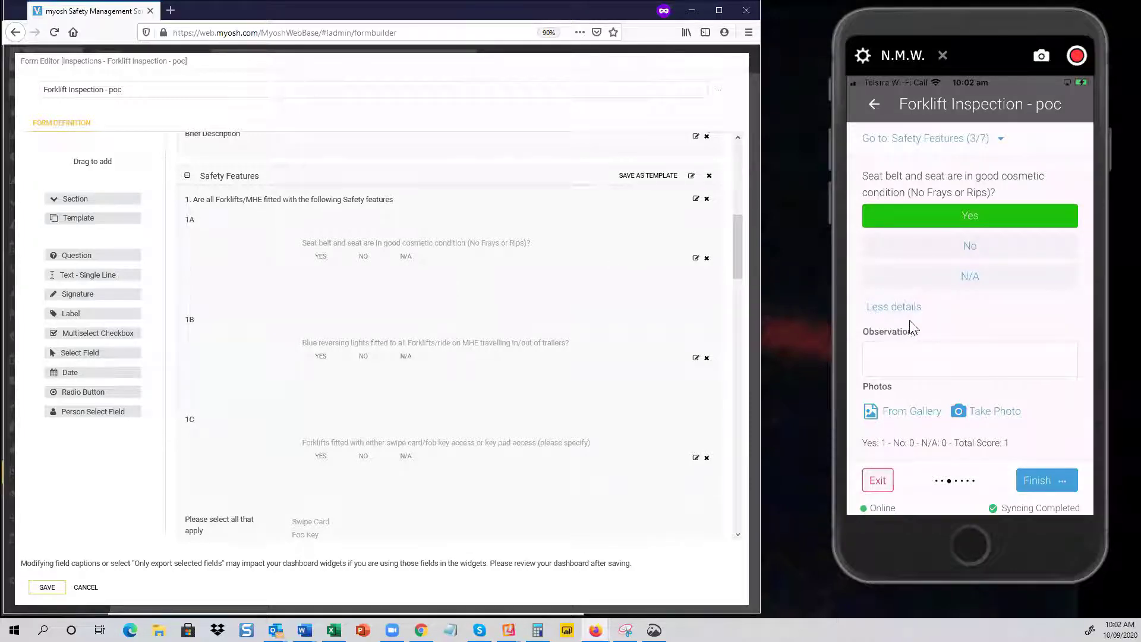
{"action": "left_click", "coordinate": [936, 361]}
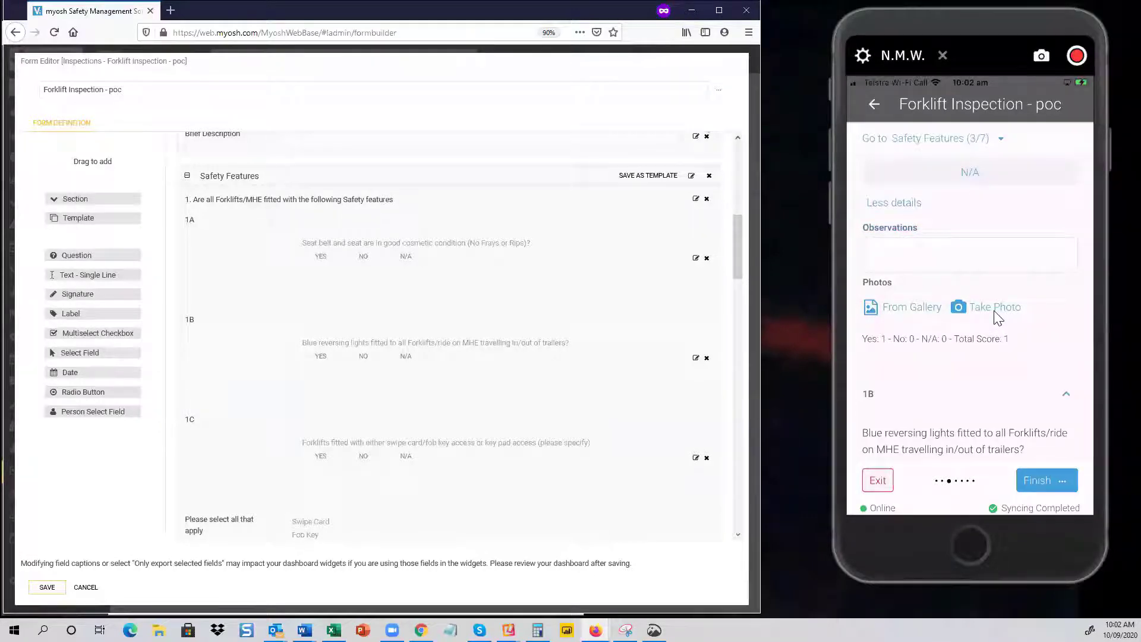
{"action": "scroll", "coordinate": [998, 318], "scroll_direction": "down", "scroll_amount": 3}
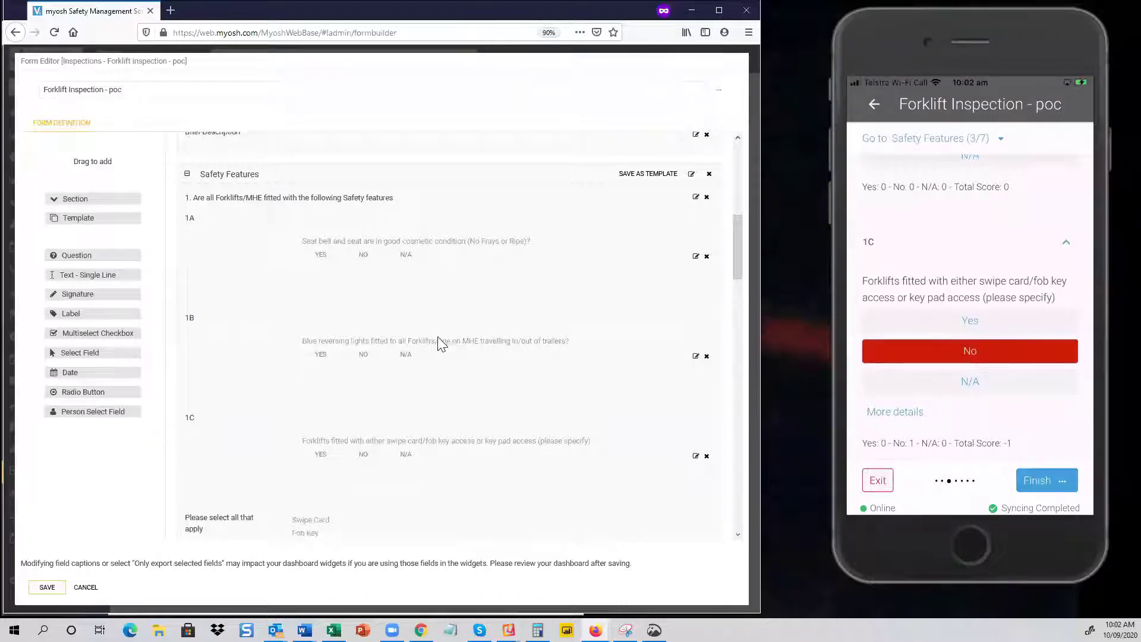
{"action": "scroll", "coordinate": [441, 343], "scroll_direction": "down", "scroll_amount": 3}
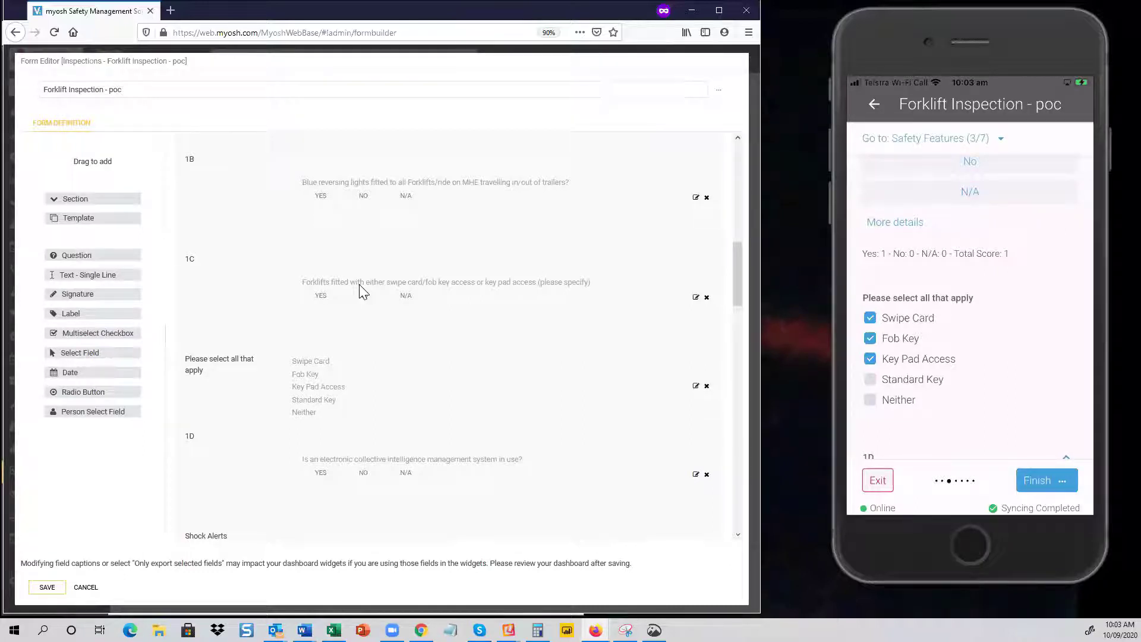
Minimize the form editor window and widen the main myosh browser window until it reaches the phone view.
{"action": "left_click", "coordinate": [693, 11]}
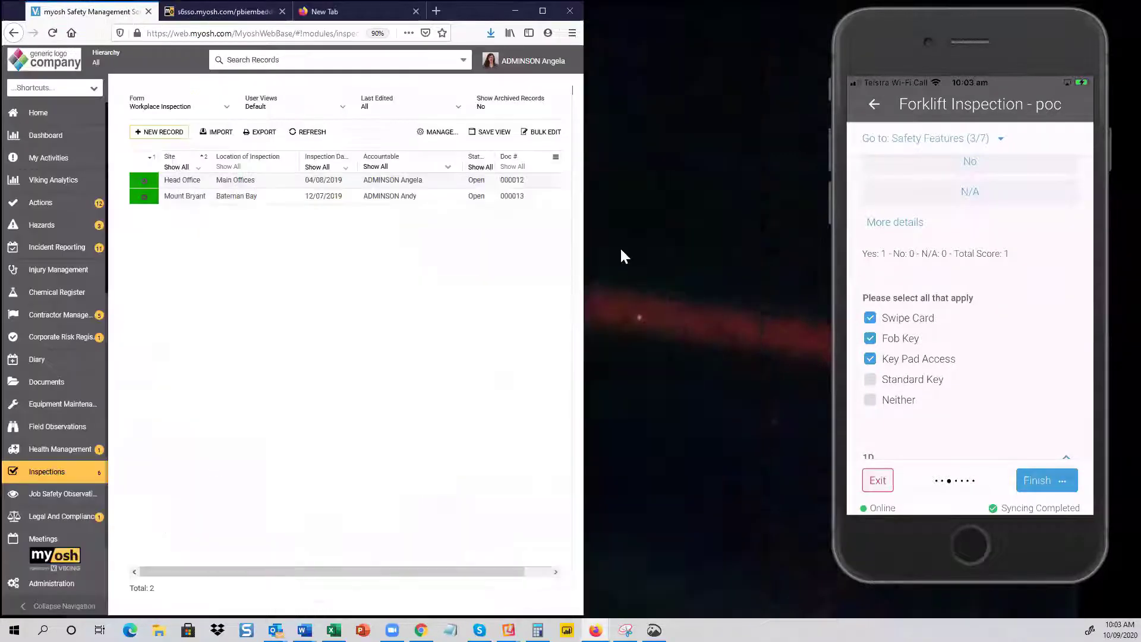
{"action": "left_click", "coordinate": [586, 87]}
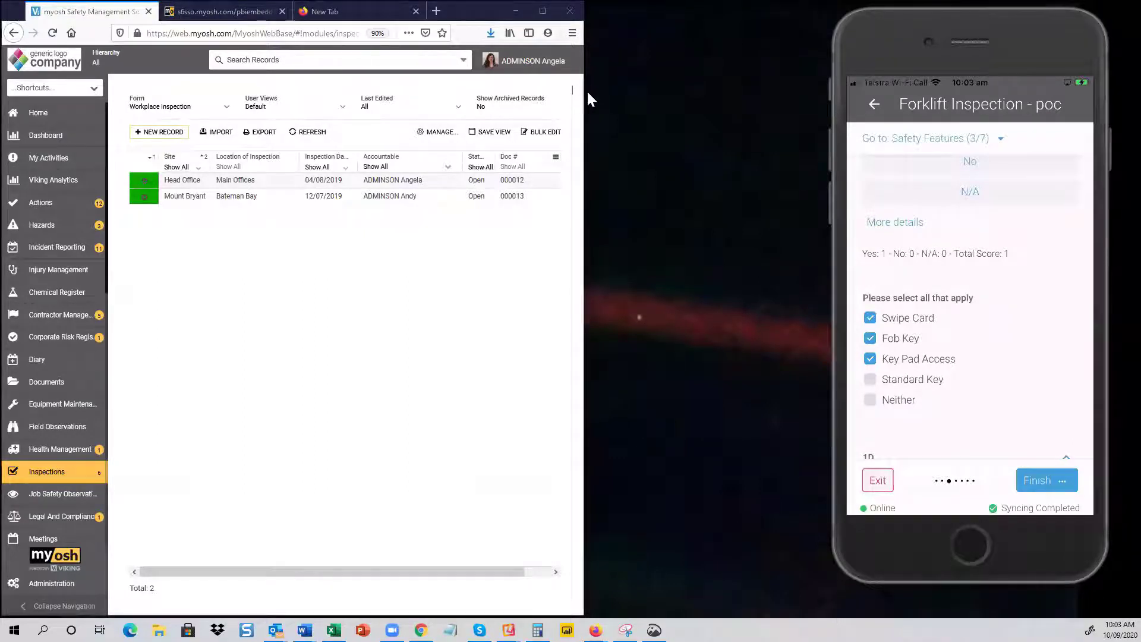
{"action": "left_click", "coordinate": [584, 95]}
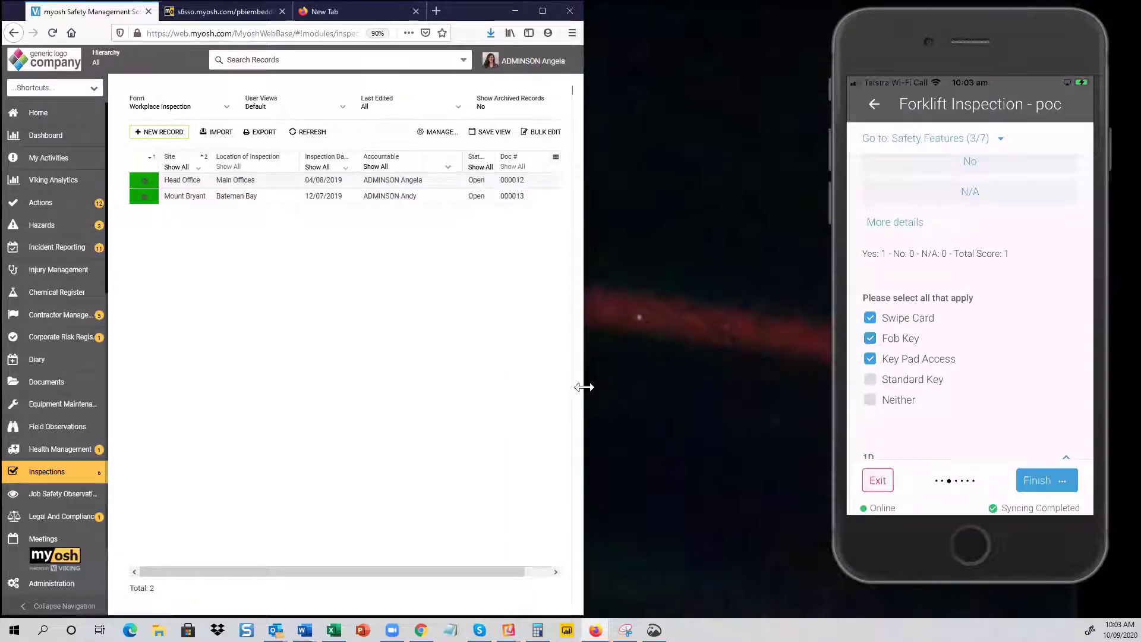
{"action": "left_click_drag", "start_coordinate": [583, 387], "coordinate": [839, 418]}
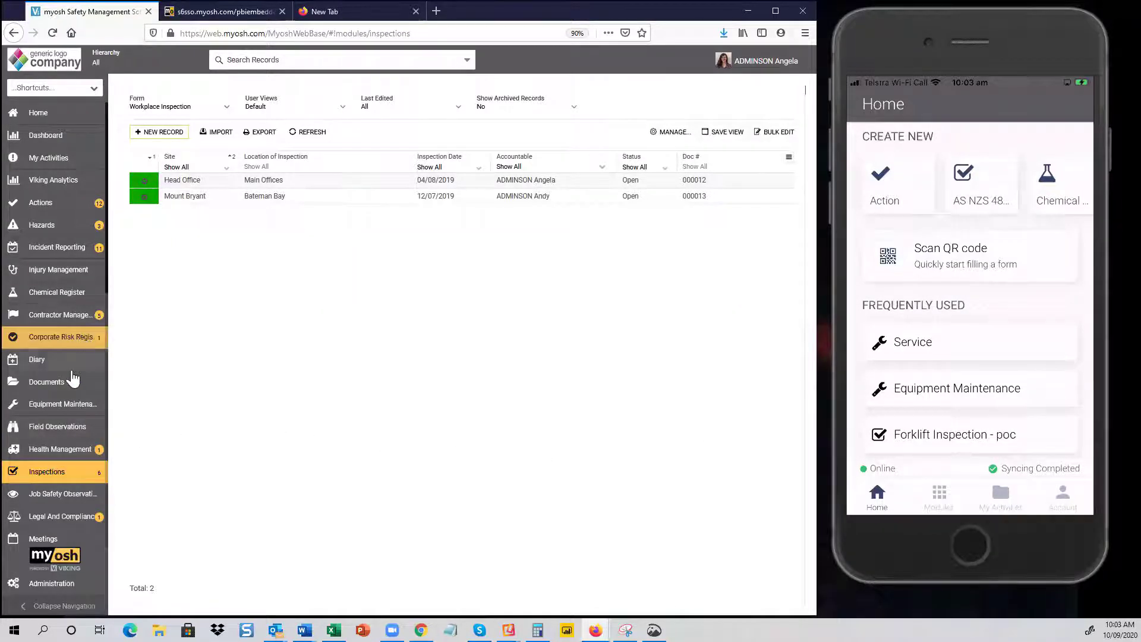
Show the sharing QR code of the IVNH912 service truck's Equipment Maintenance record and scan it with the phone app.
{"action": "left_click", "coordinate": [75, 408]}
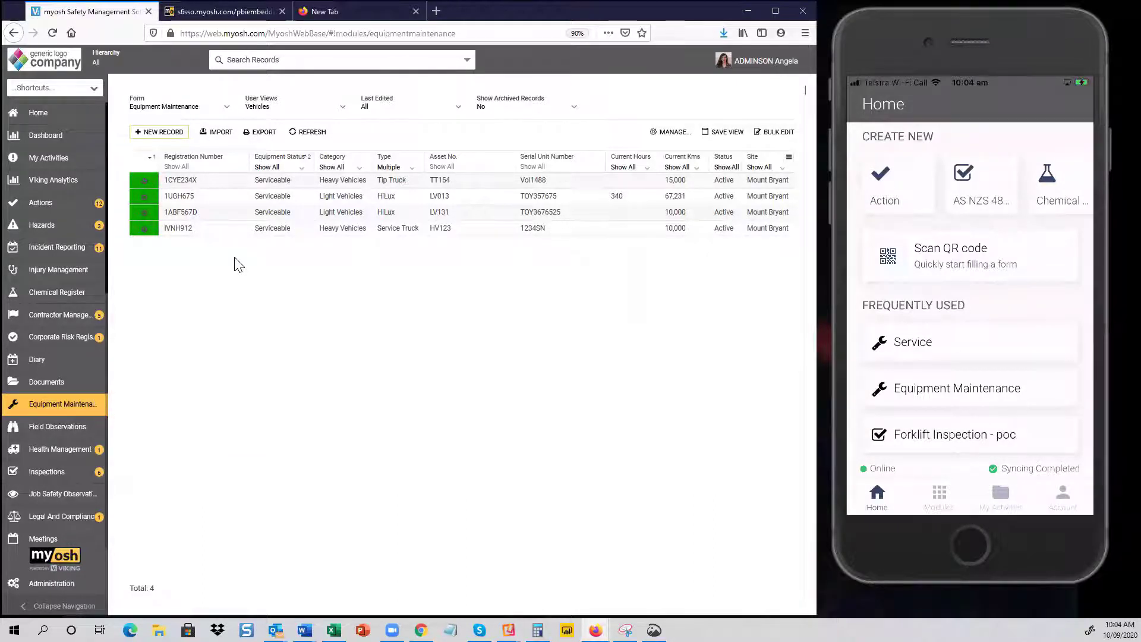
{"action": "left_click", "coordinate": [340, 234]}
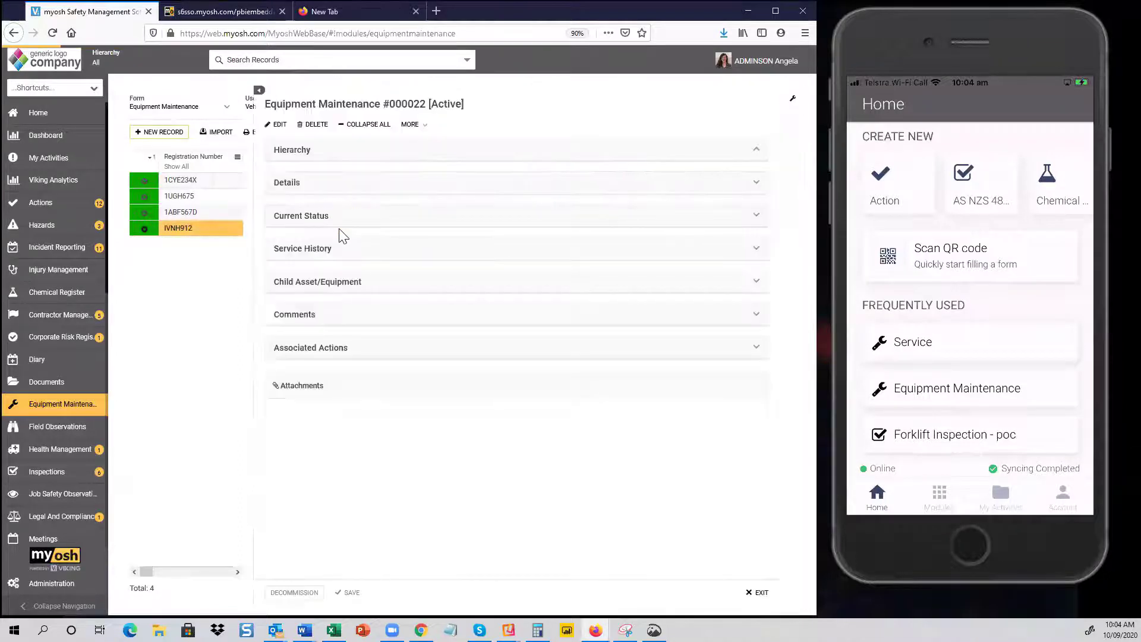
{"action": "left_click", "coordinate": [425, 128]}
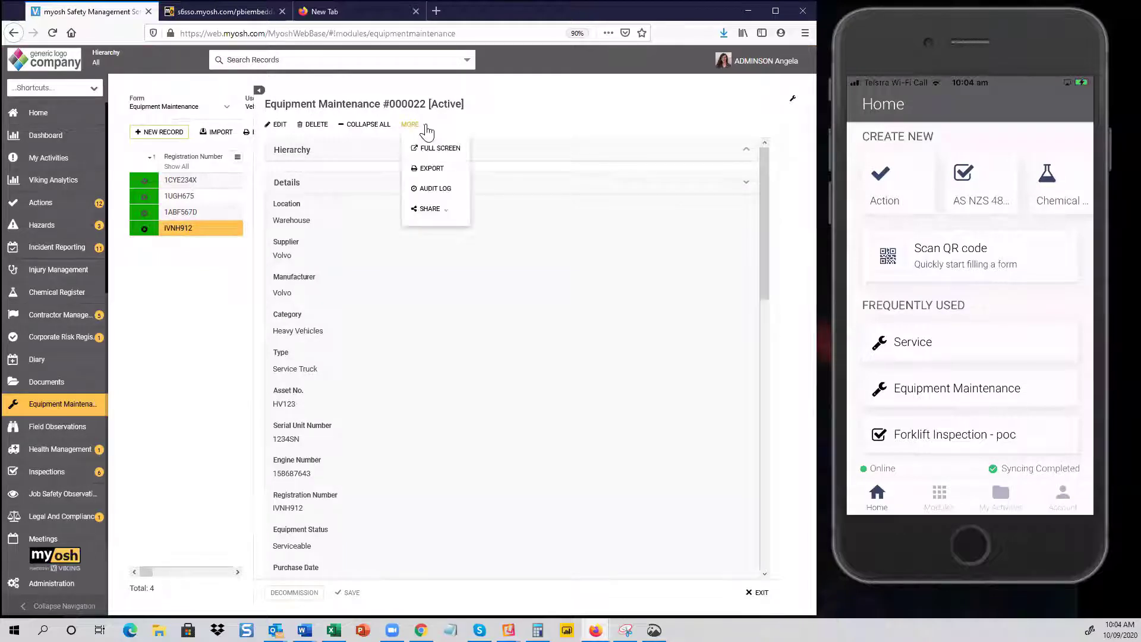
{"action": "left_click", "coordinate": [433, 211]}
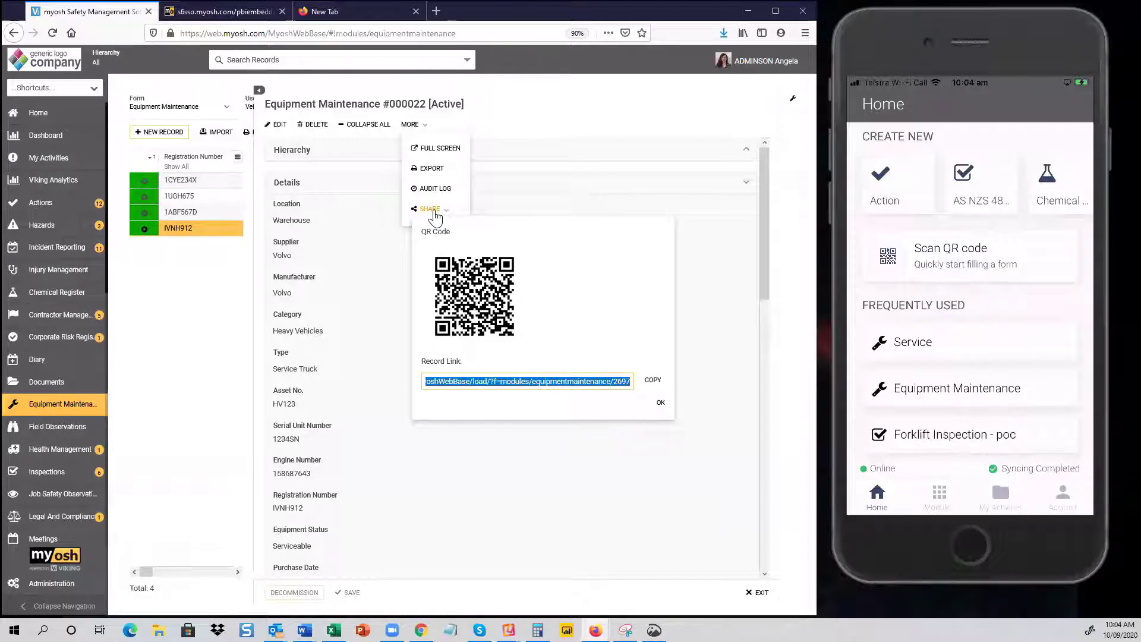
{"action": "left_click", "coordinate": [941, 252]}
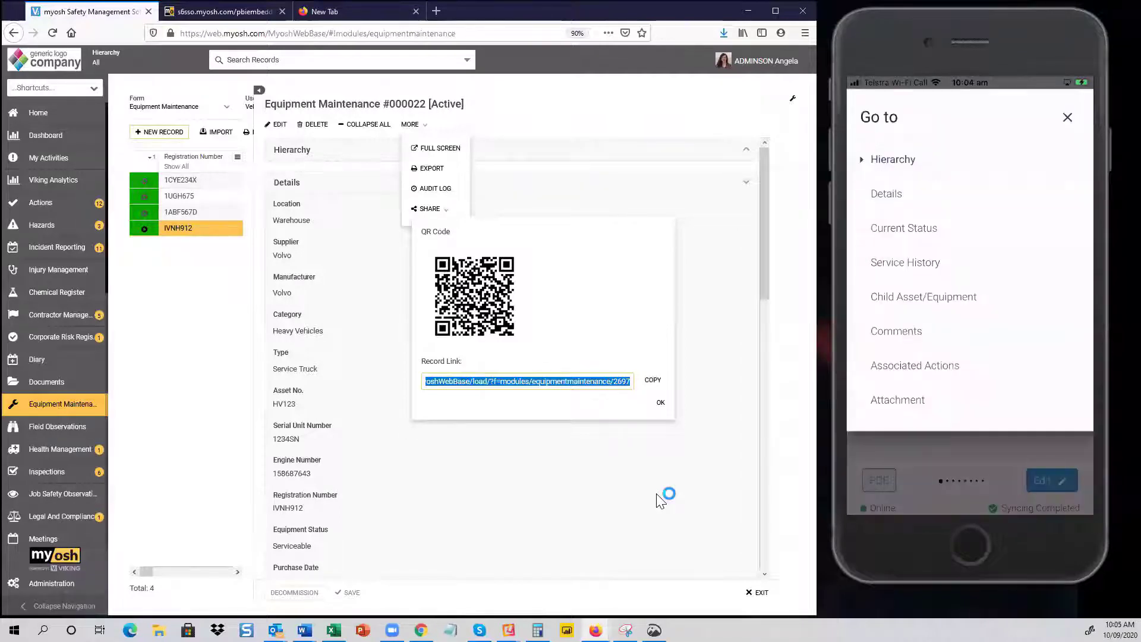
Examine the service truck record's Service History in web edit mode and in the phone app, and close the web record.
{"action": "left_click", "coordinate": [586, 504]}
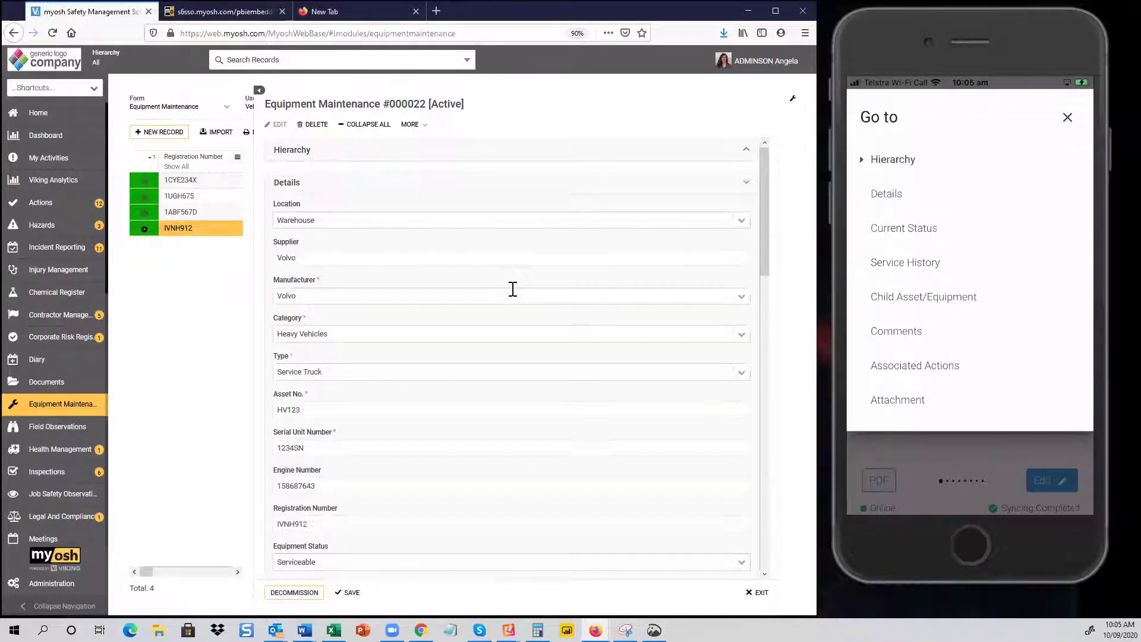
{"action": "scroll", "coordinate": [508, 306], "scroll_direction": "down", "scroll_amount": 5}
{"action": "scroll", "coordinate": [509, 317], "scroll_direction": "down", "scroll_amount": 3}
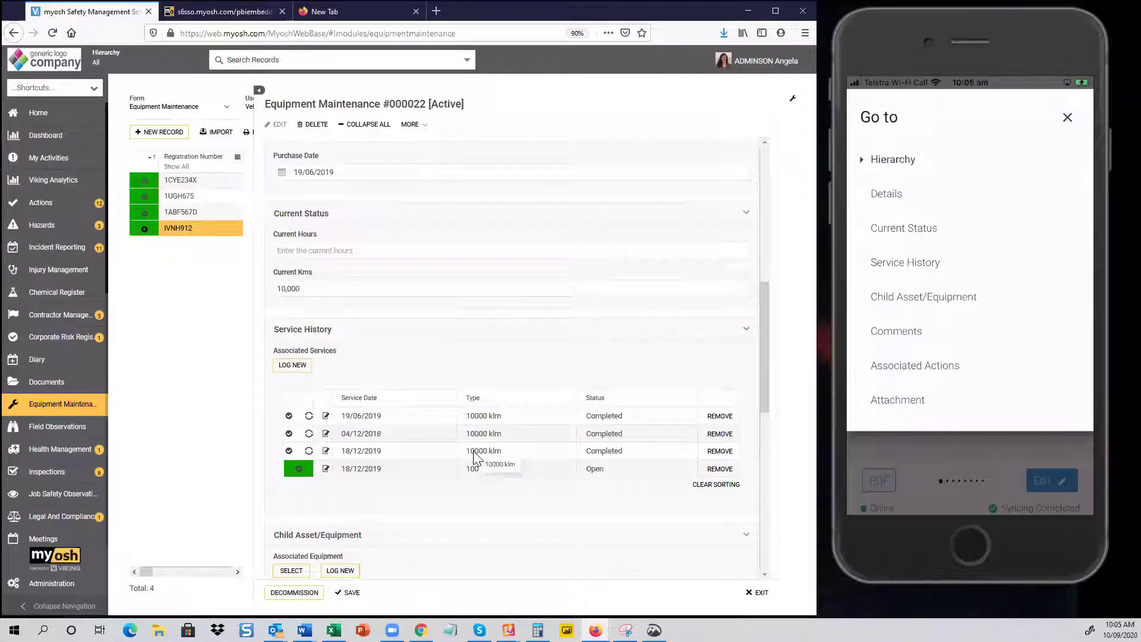
{"action": "left_click", "coordinate": [904, 264]}
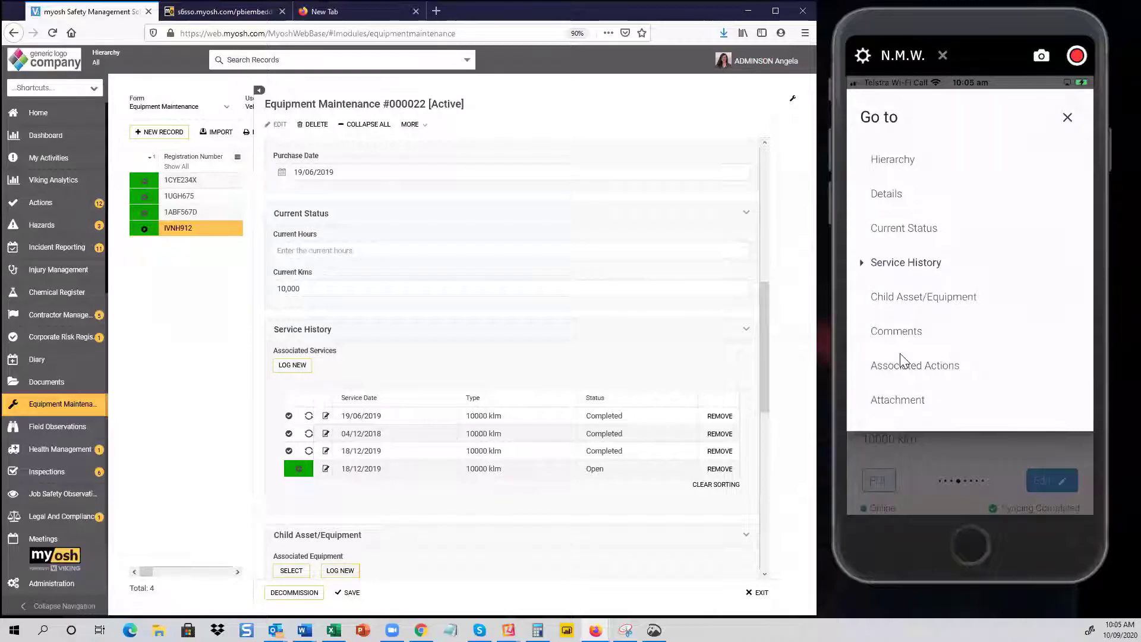
{"action": "left_click", "coordinate": [776, 11]}
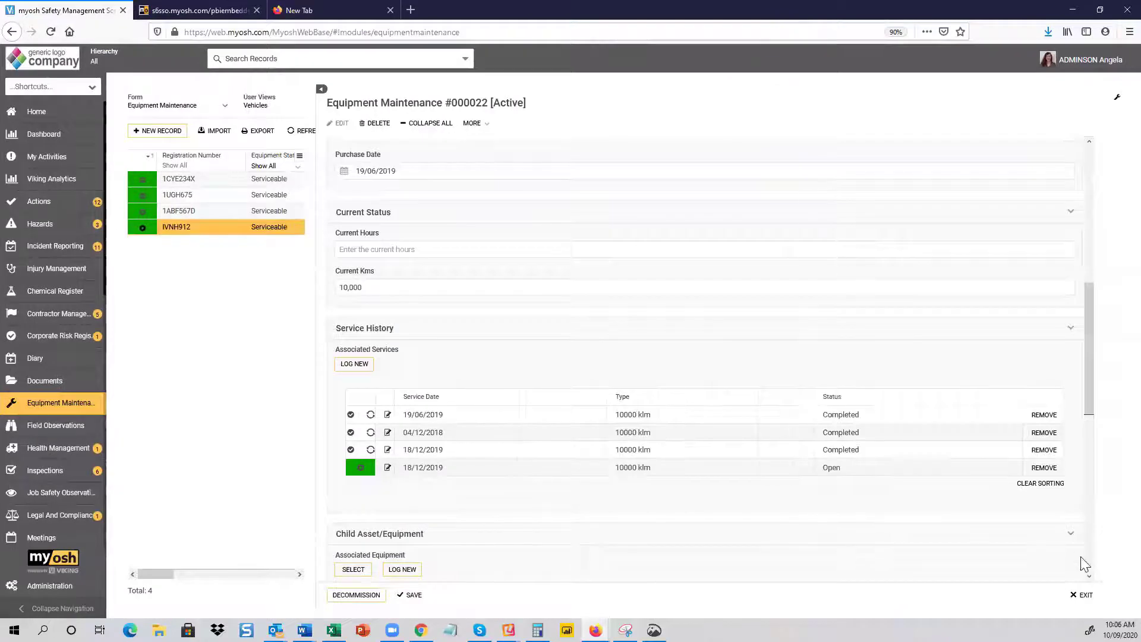
{"action": "left_click", "coordinate": [1081, 595]}
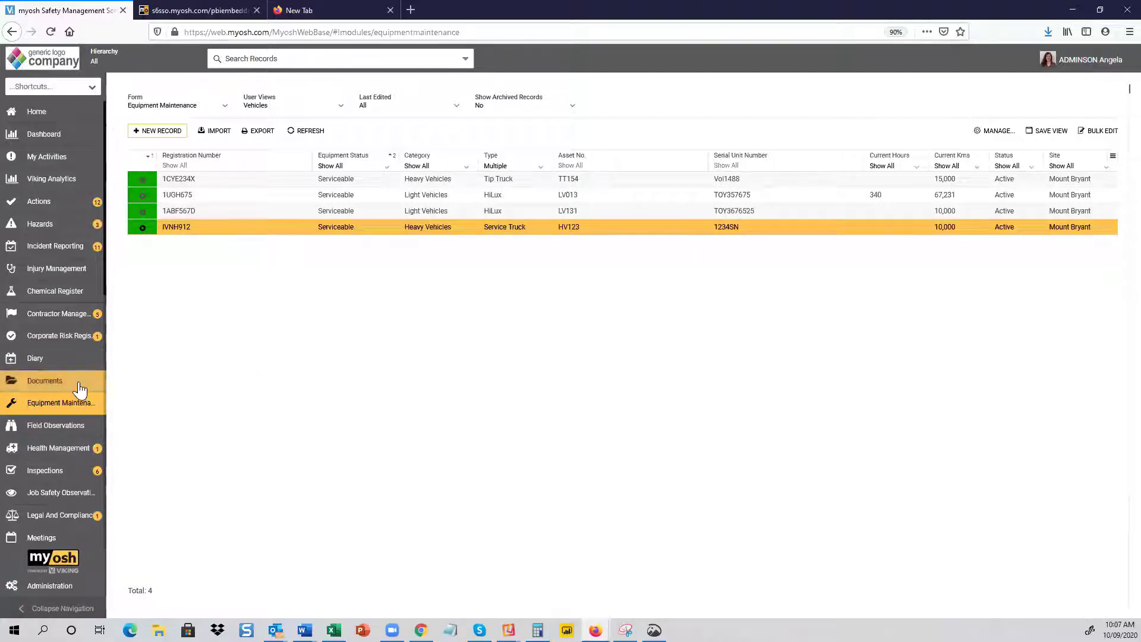
Open the "Install arch panel over live conveyor" risk assessment in edit mode and examine its linked risks.
{"action": "scroll", "coordinate": [76, 391], "scroll_direction": "down", "scroll_amount": 3}
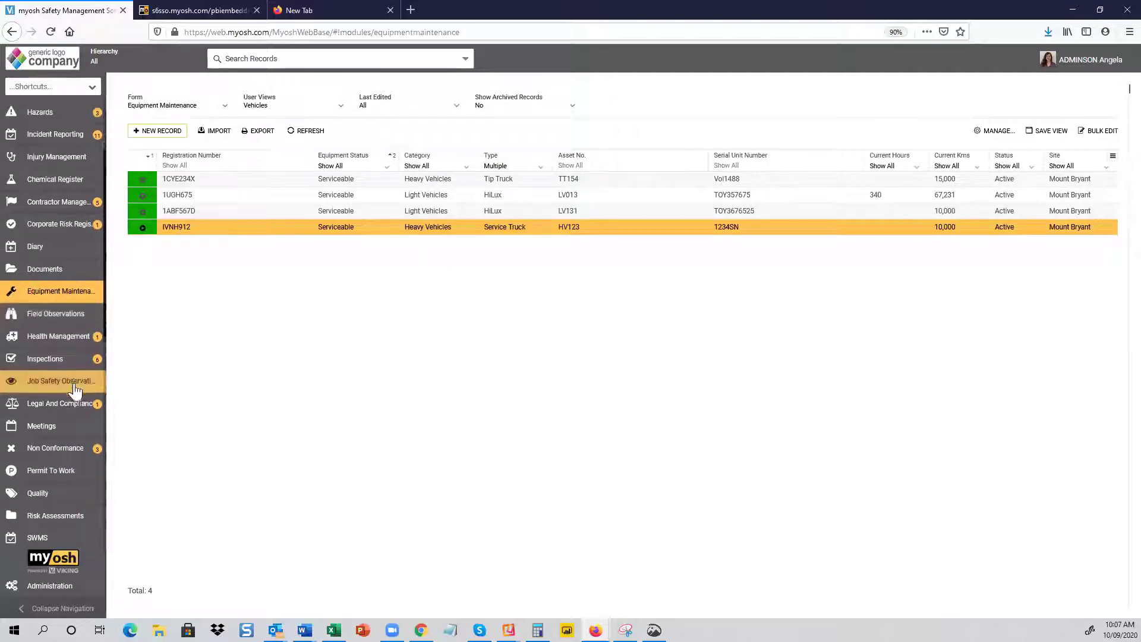
{"action": "scroll", "coordinate": [72, 404], "scroll_direction": "down", "scroll_amount": 2}
{"action": "left_click", "coordinate": [62, 470]}
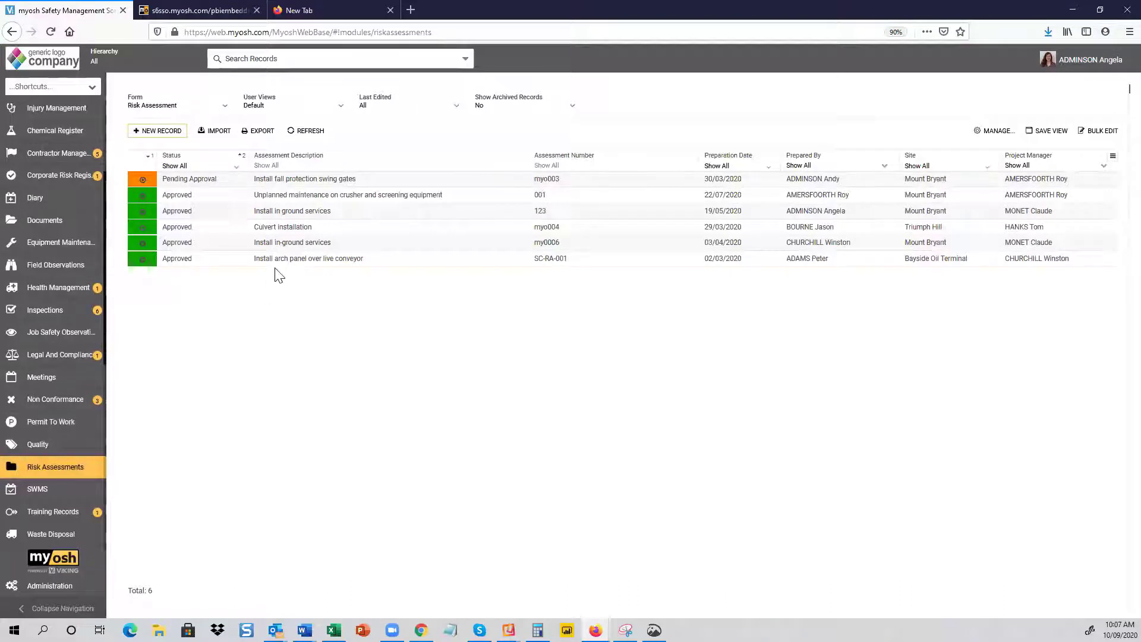
{"action": "left_click", "coordinate": [277, 265]}
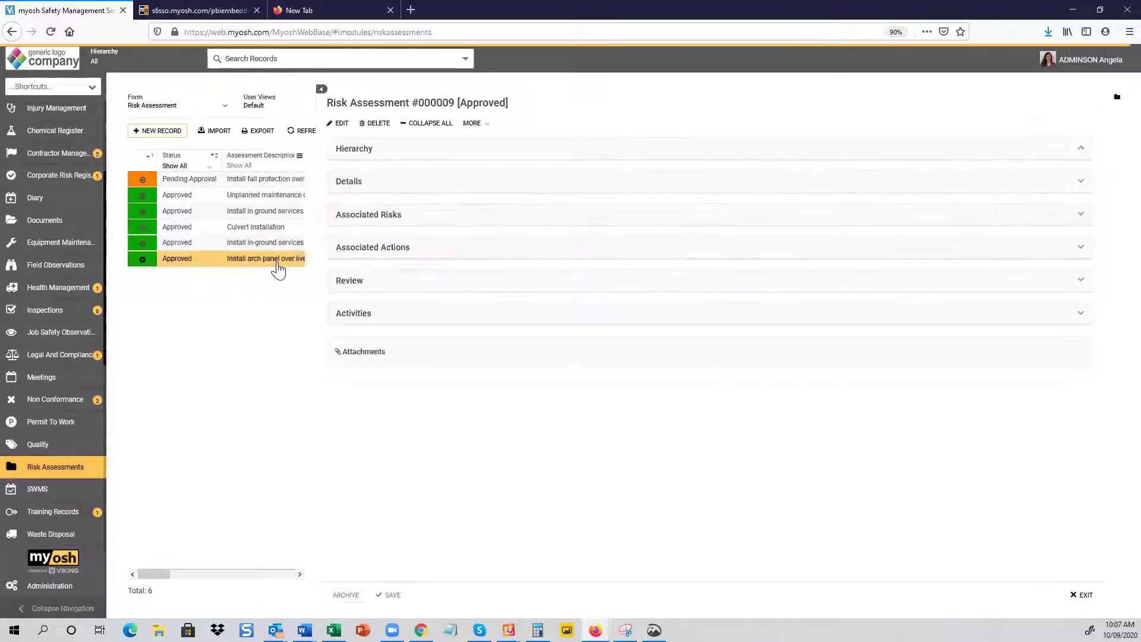
{"action": "left_click", "coordinate": [340, 124]}
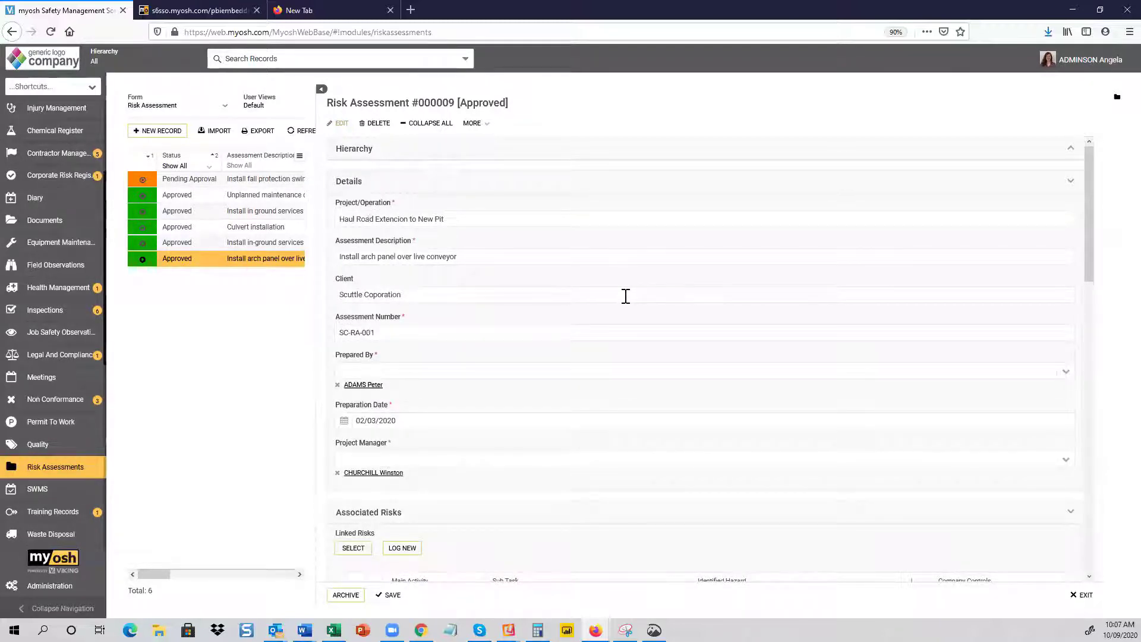
{"action": "scroll", "coordinate": [626, 296], "scroll_direction": "down", "scroll_amount": 1}
{"action": "scroll", "coordinate": [626, 297], "scroll_direction": "down", "scroll_amount": 2}
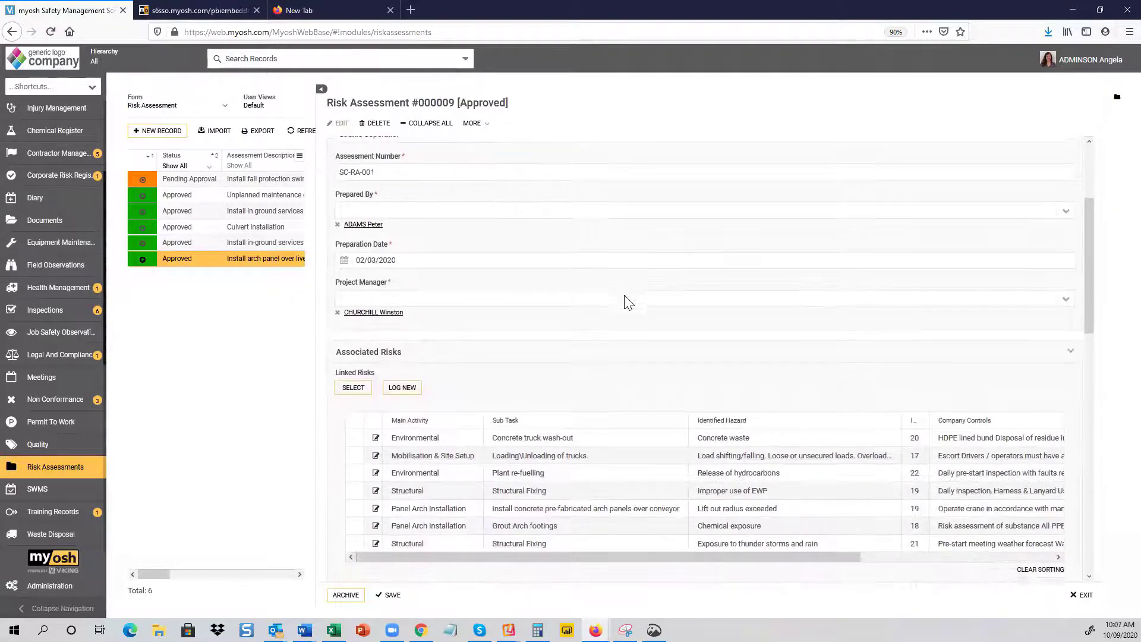
{"action": "scroll", "coordinate": [619, 303], "scroll_direction": "down", "scroll_amount": 1}
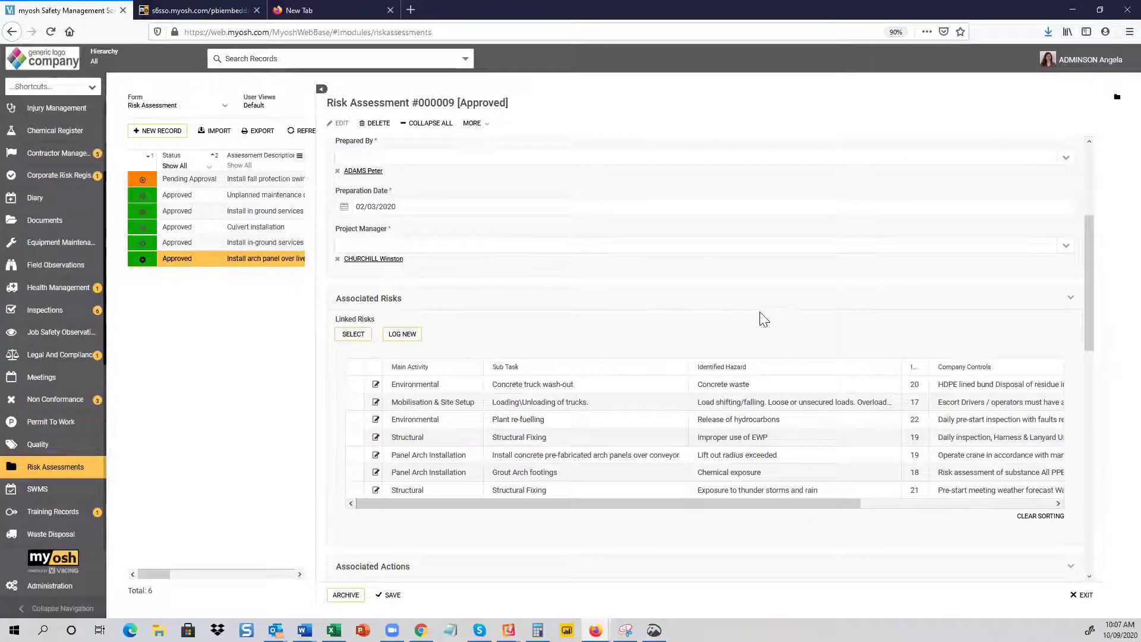
{"action": "scroll", "coordinate": [759, 318], "scroll_direction": "down", "scroll_amount": 2}
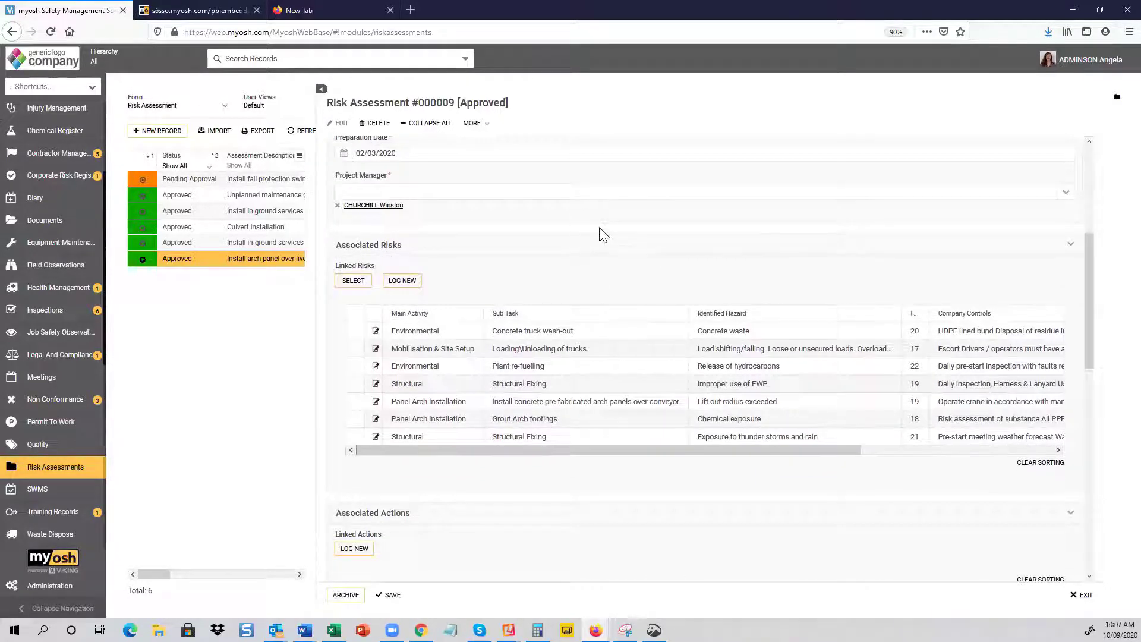
{"action": "scroll", "coordinate": [600, 229], "scroll_direction": "up", "scroll_amount": 2}
{"action": "scroll", "coordinate": [602, 246], "scroll_direction": "down", "scroll_amount": 2}
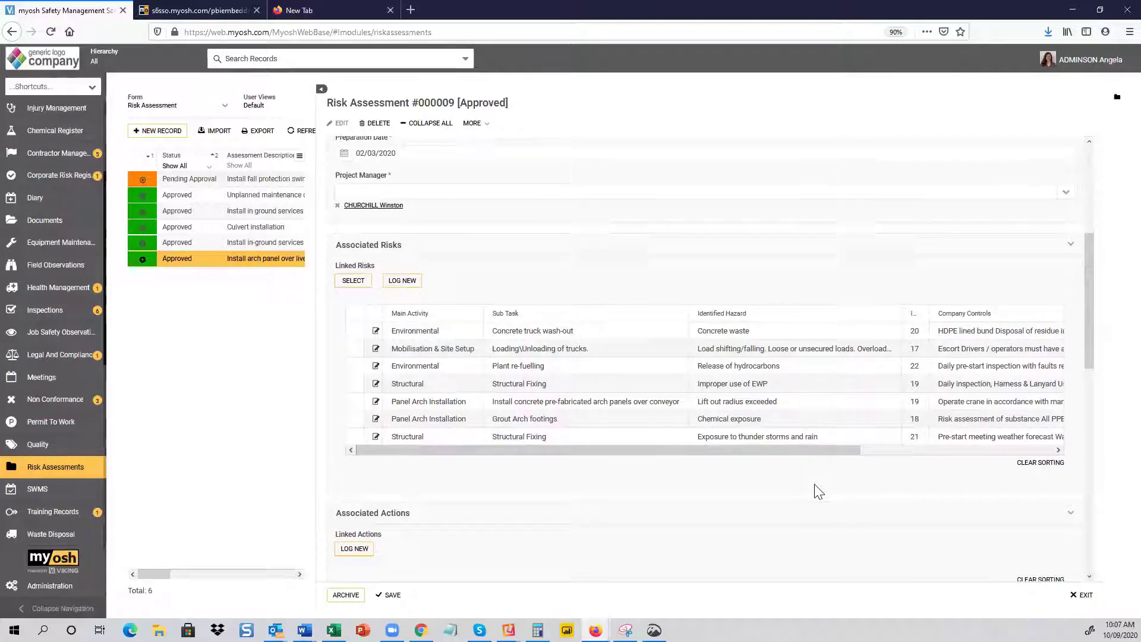
Export the risk assessment to Word and show the exported document in a maximized Word window.
{"action": "scroll", "coordinate": [724, 505], "scroll_direction": "down", "scroll_amount": 3}
{"action": "scroll", "coordinate": [724, 505], "scroll_direction": "down", "scroll_amount": 7}
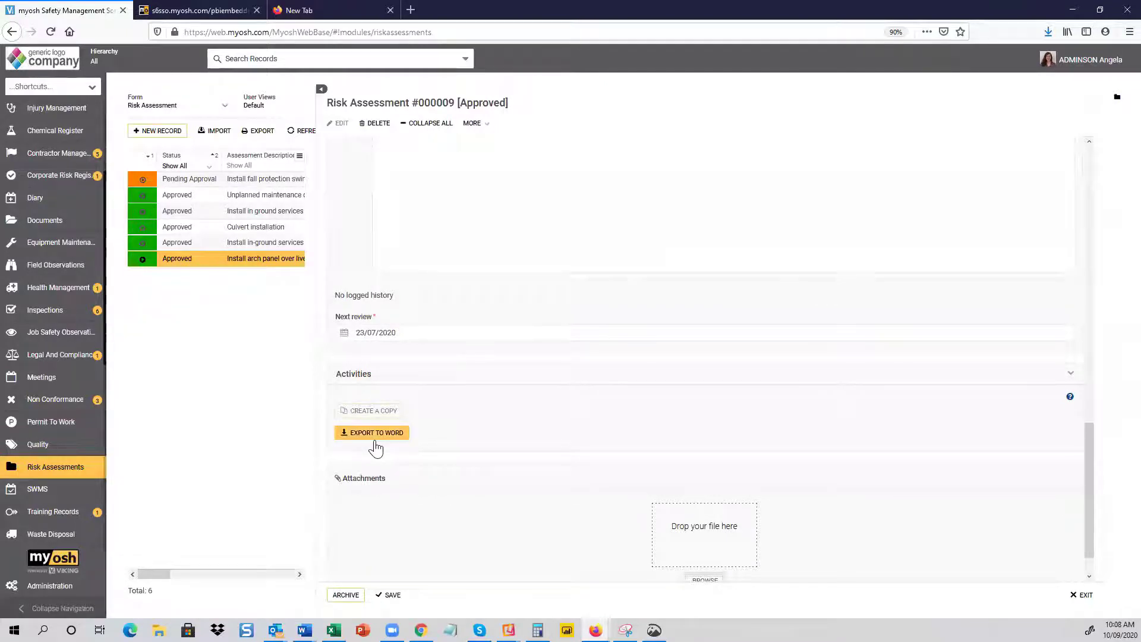
{"action": "left_click", "coordinate": [375, 439]}
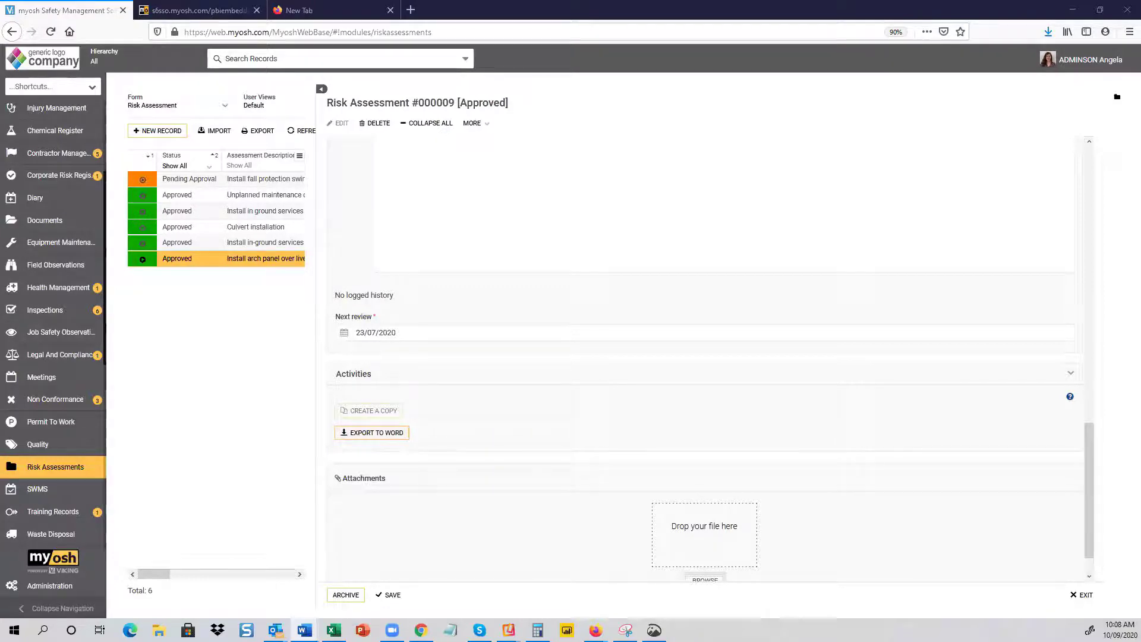
{"action": "left_click", "coordinate": [716, 73]}
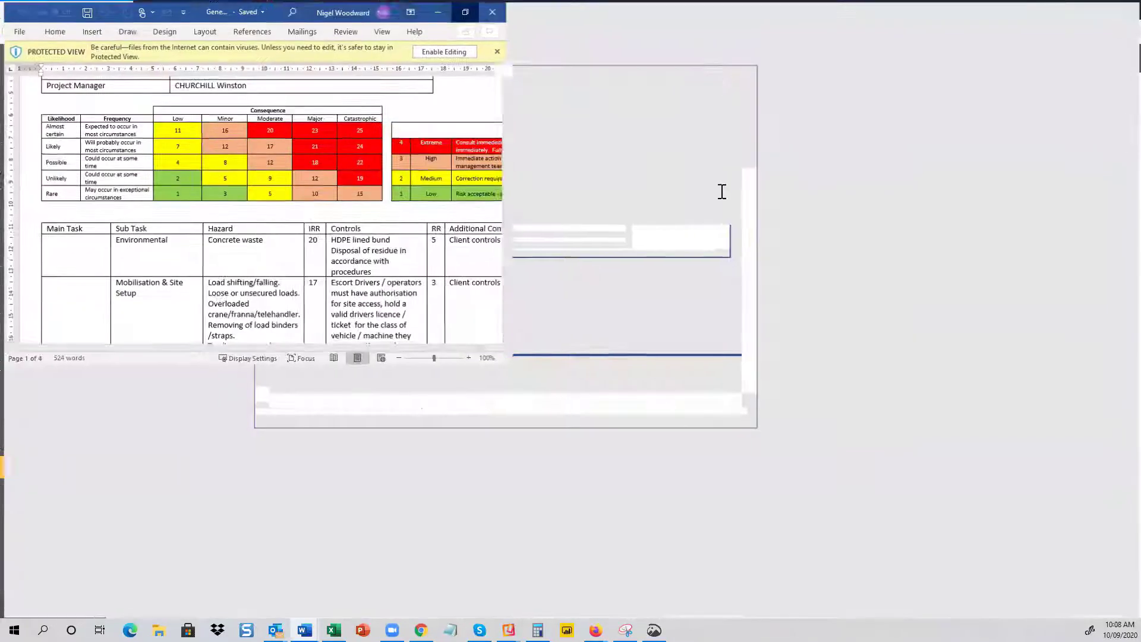
Examine the exported document's risk matrix and hazard table in Word, and close the risk assessment record in myosh.
{"action": "scroll", "coordinate": [721, 191], "scroll_direction": "up", "scroll_amount": 3}
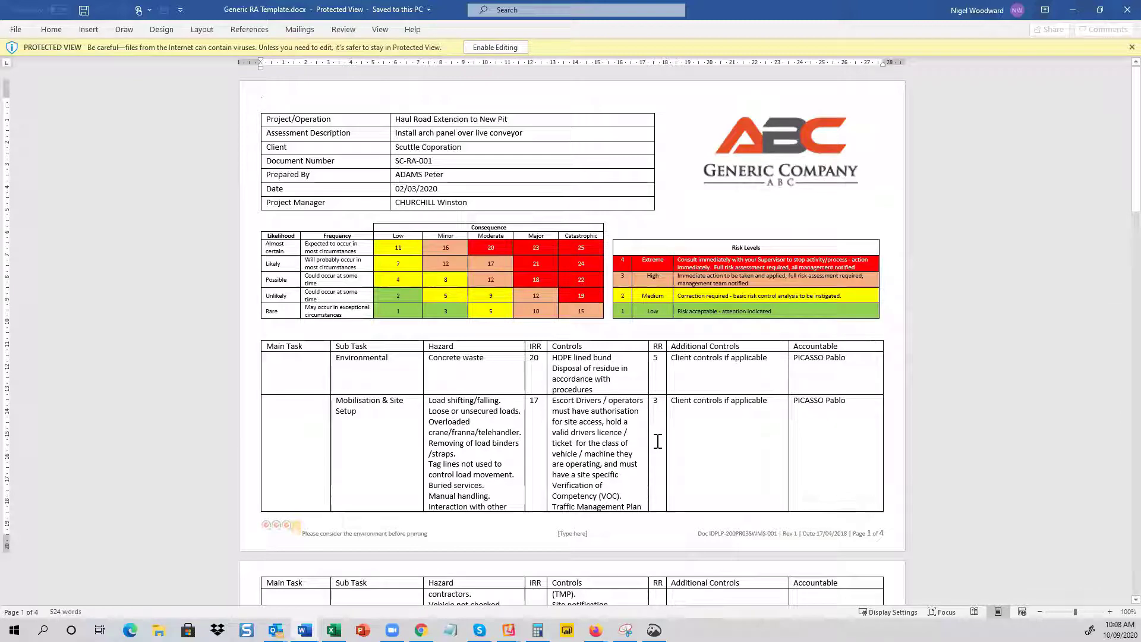
{"action": "scroll", "coordinate": [658, 440], "scroll_direction": "down", "scroll_amount": 3}
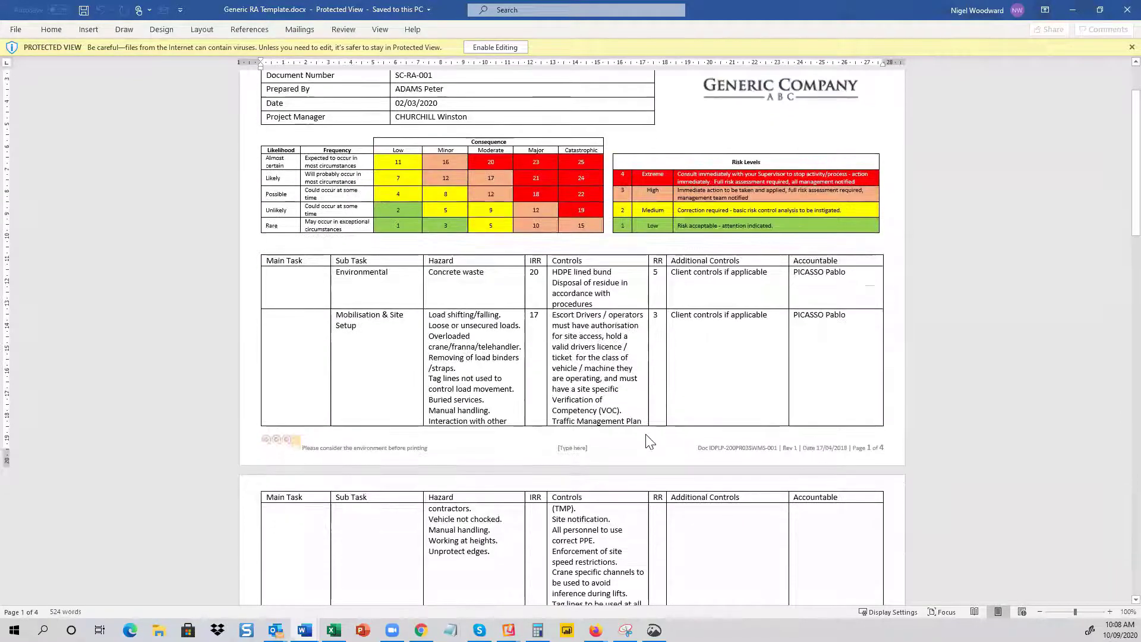
{"action": "scroll", "coordinate": [649, 441], "scroll_direction": "down", "scroll_amount": 11}
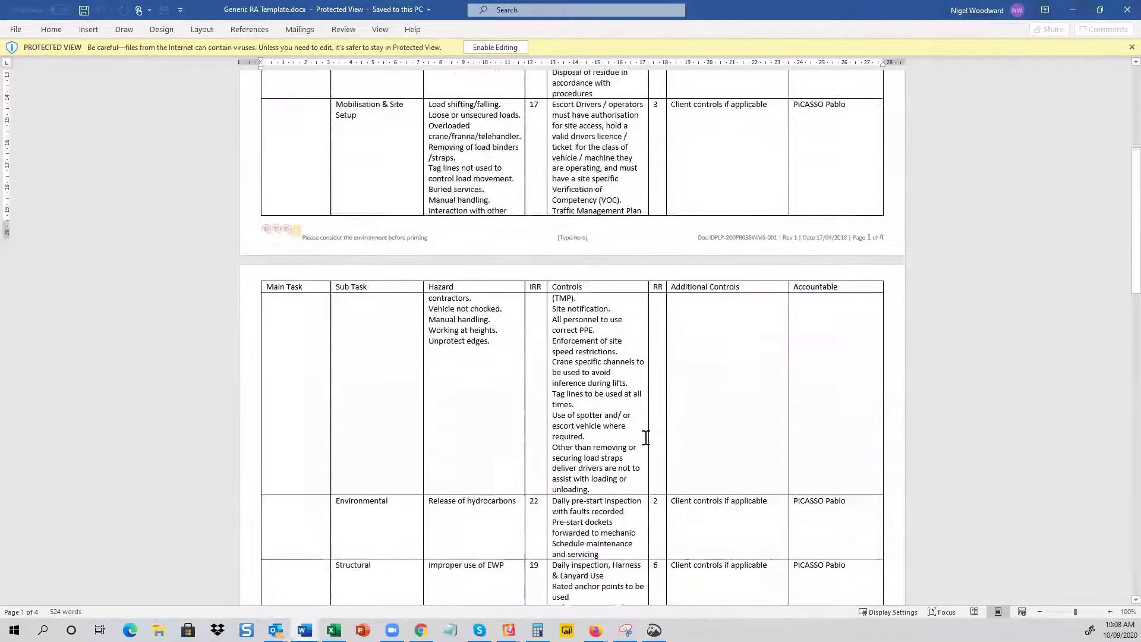
{"action": "scroll", "coordinate": [646, 438], "scroll_direction": "down", "scroll_amount": 15}
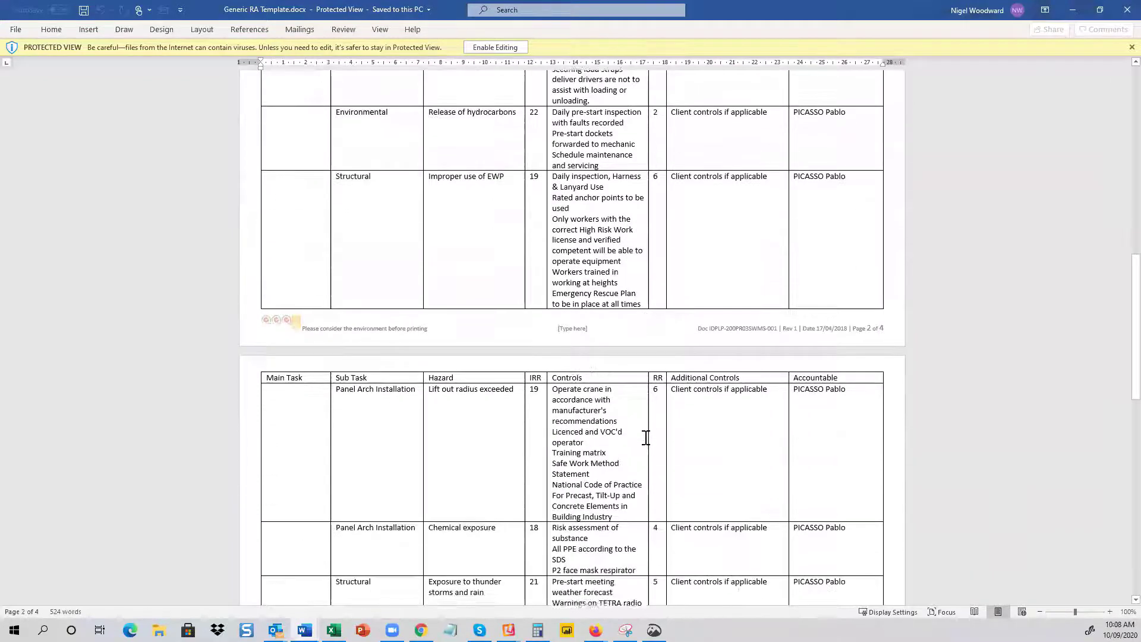
{"action": "scroll", "coordinate": [645, 438], "scroll_direction": "up", "scroll_amount": 6}
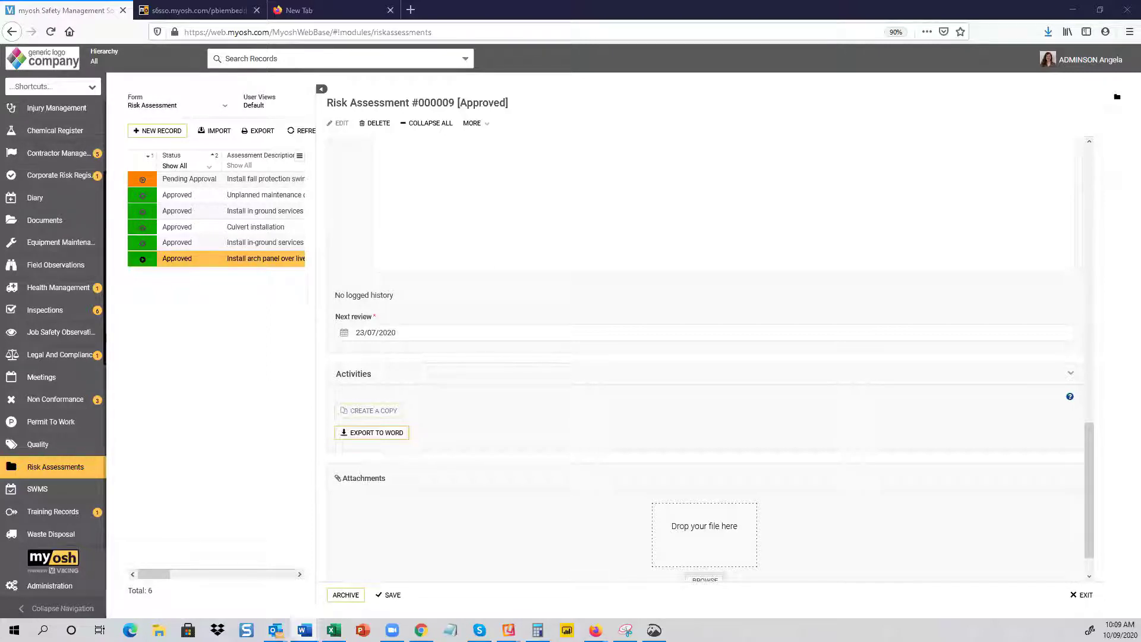
{"action": "left_click", "coordinate": [1086, 602]}
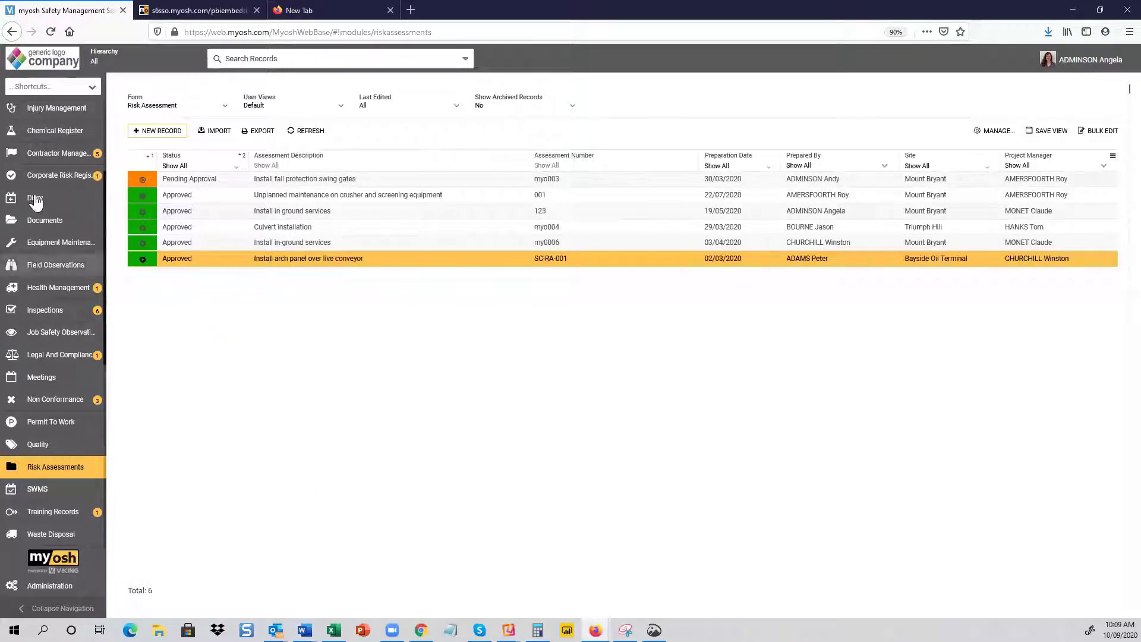
{"action": "scroll", "coordinate": [47, 208], "scroll_direction": "up", "scroll_amount": 5}
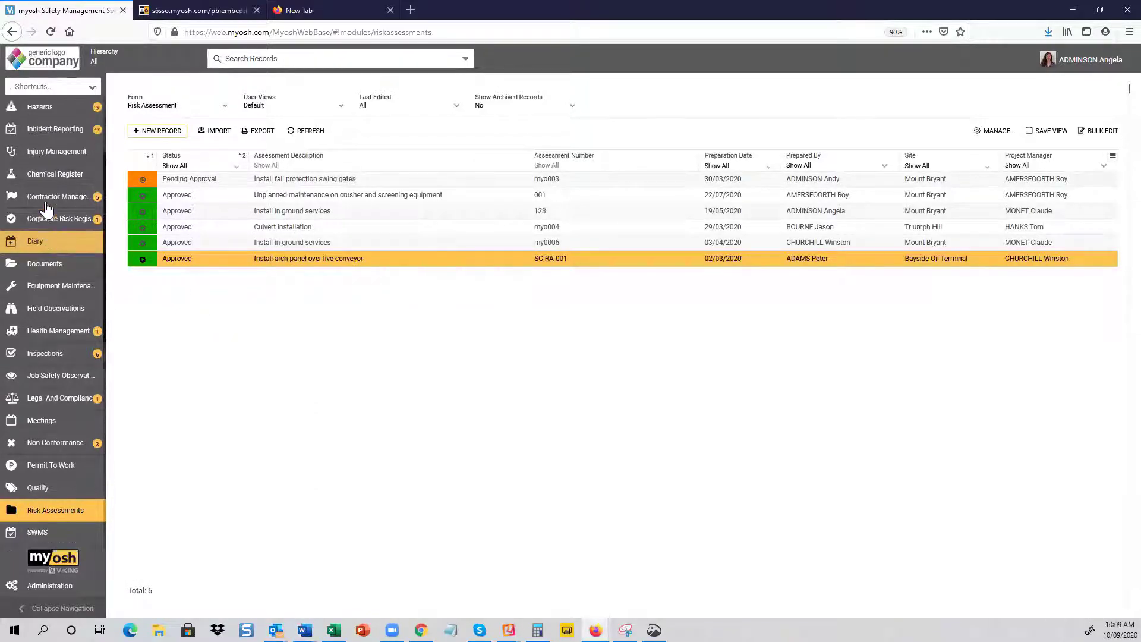